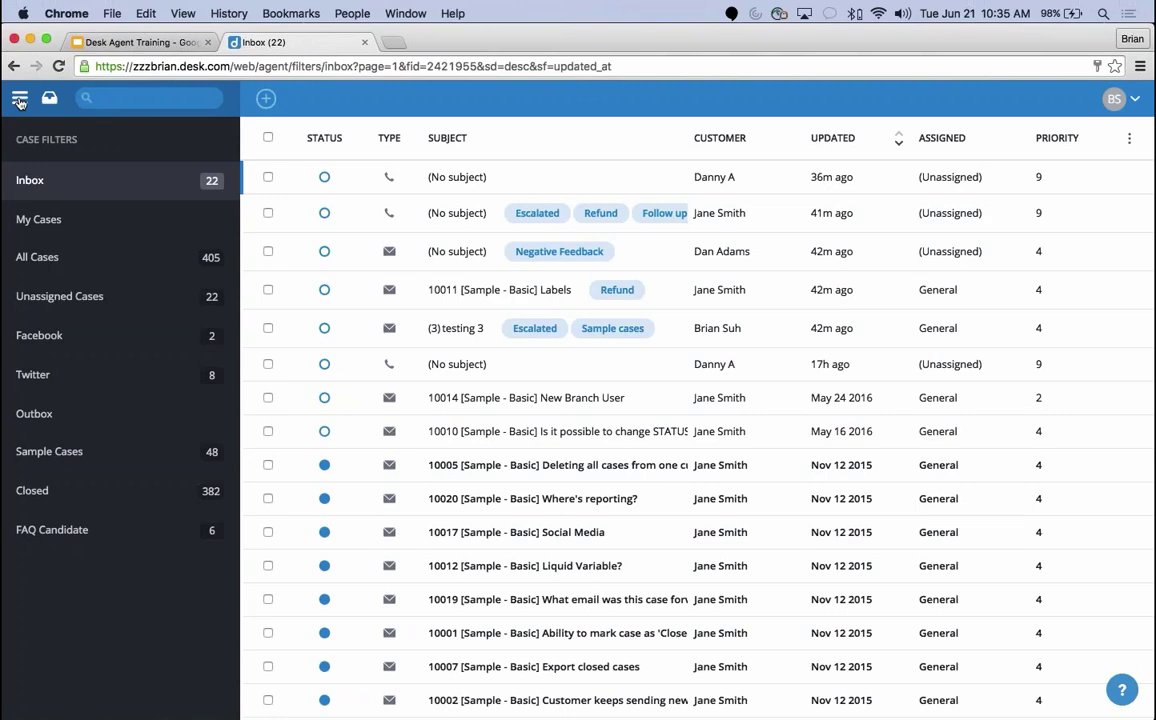
Review the main navigation destinations, stay in Next Gen Agent, and view the channel options for creating a new case
left_click(19, 101)
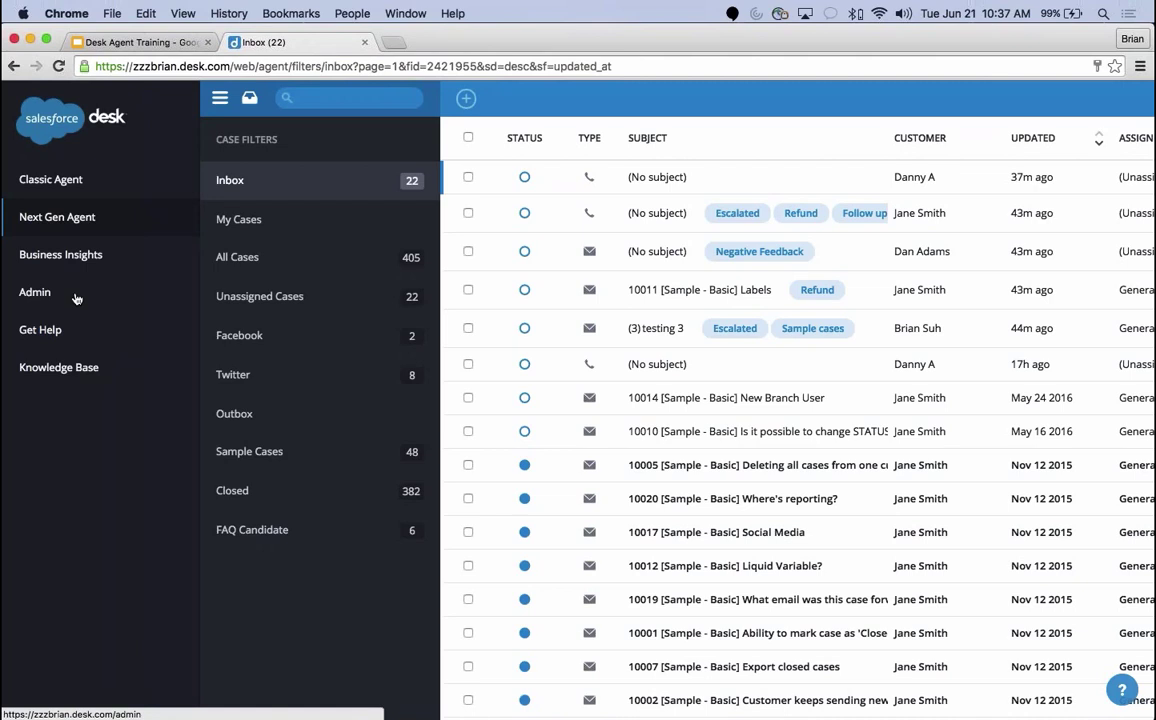
left_click(120, 218)
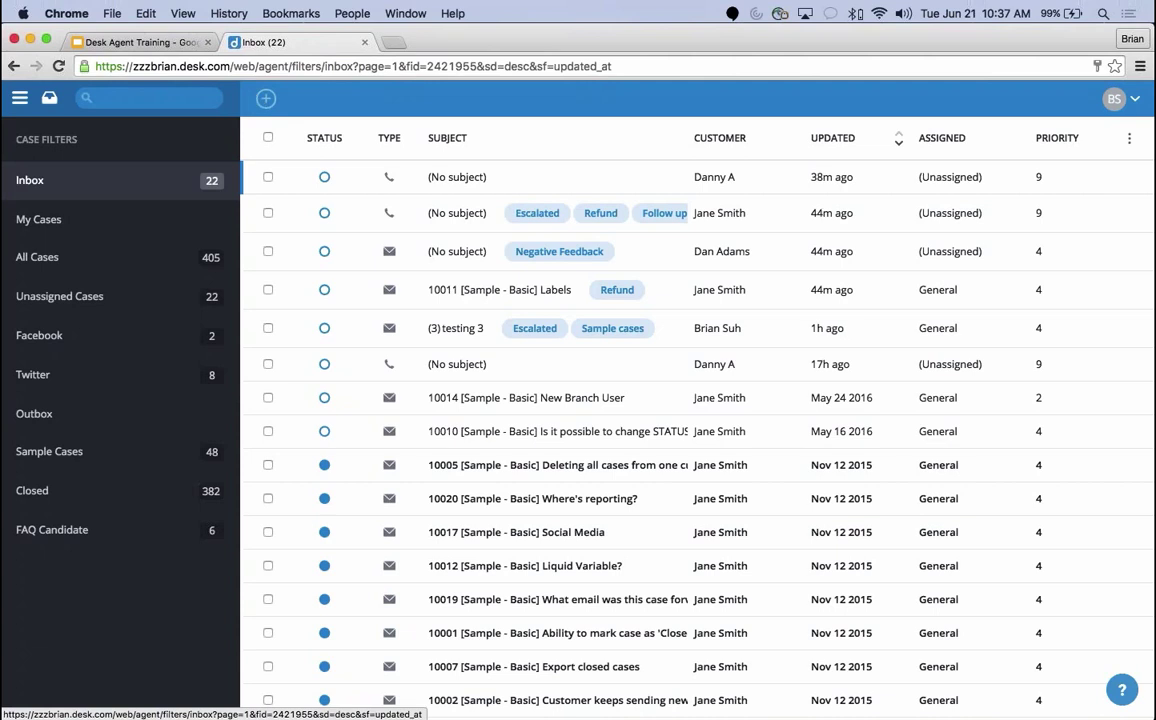
left_click(266, 99)
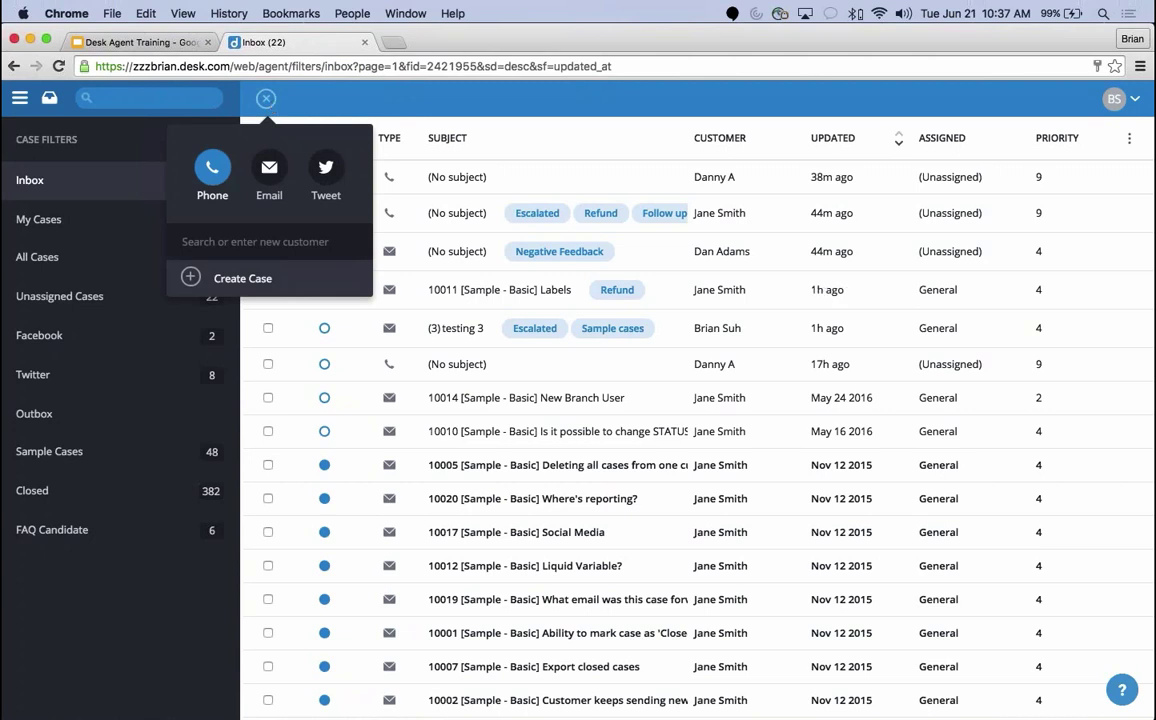
left_click(268, 100)
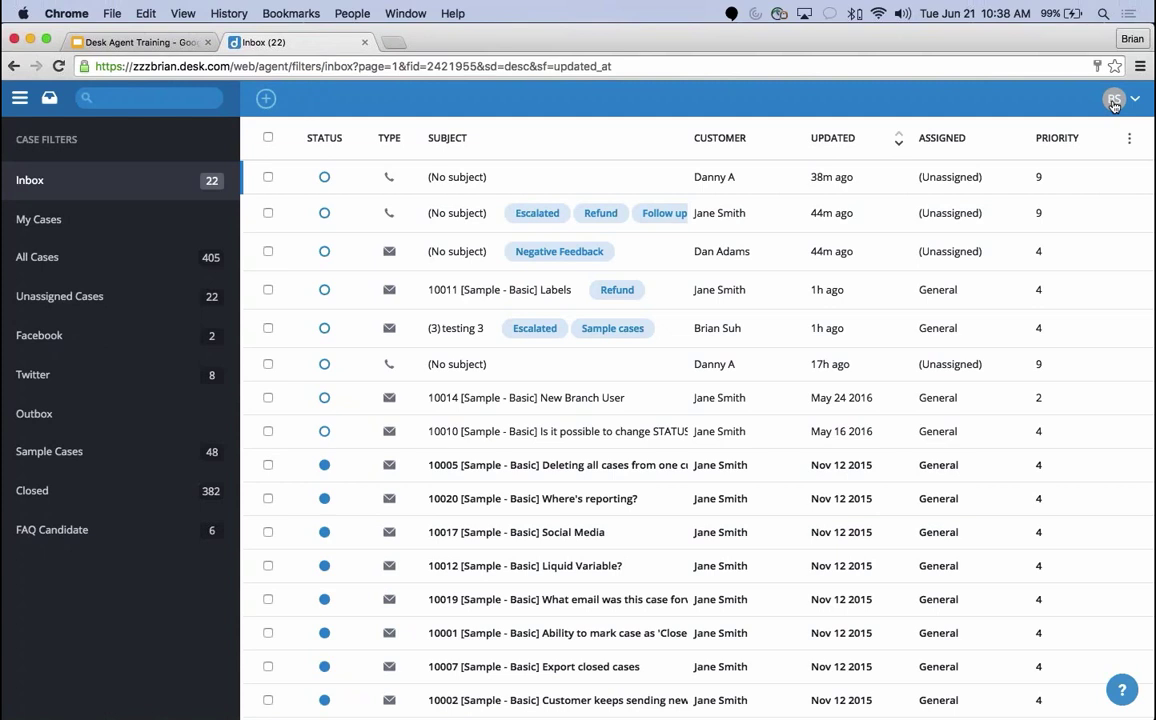
Expand the browser window to full screen and review the list of keyboard shortcuts
left_click(46, 39)
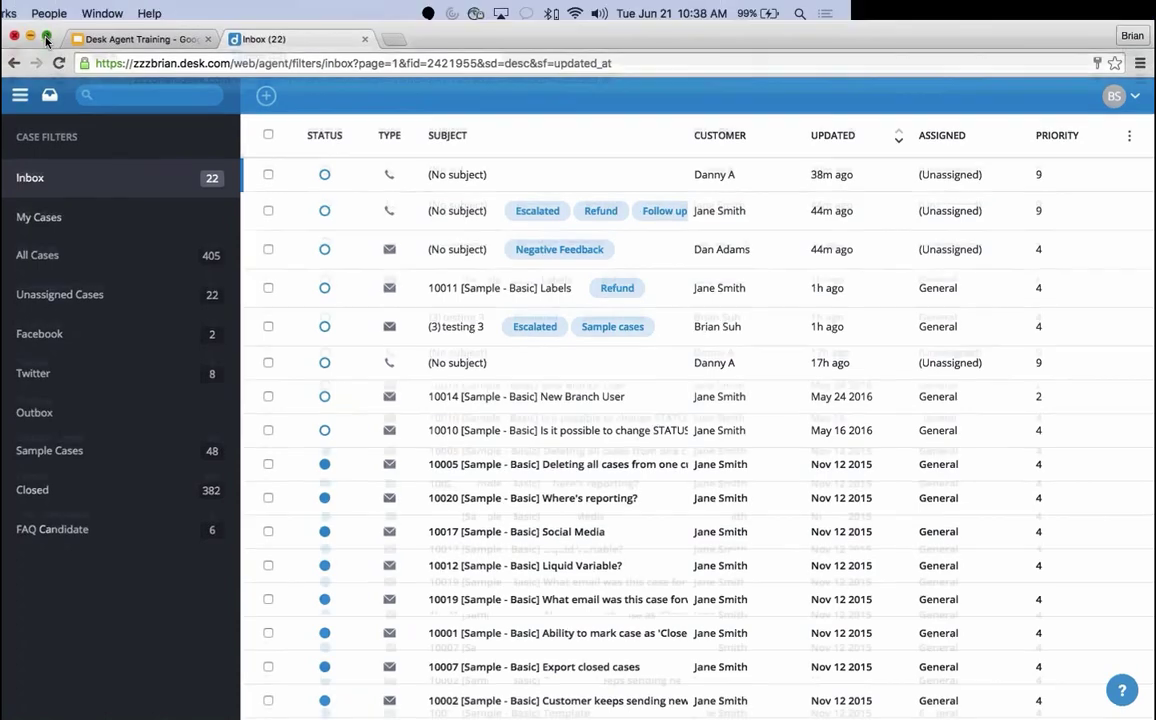
left_click(1118, 80)
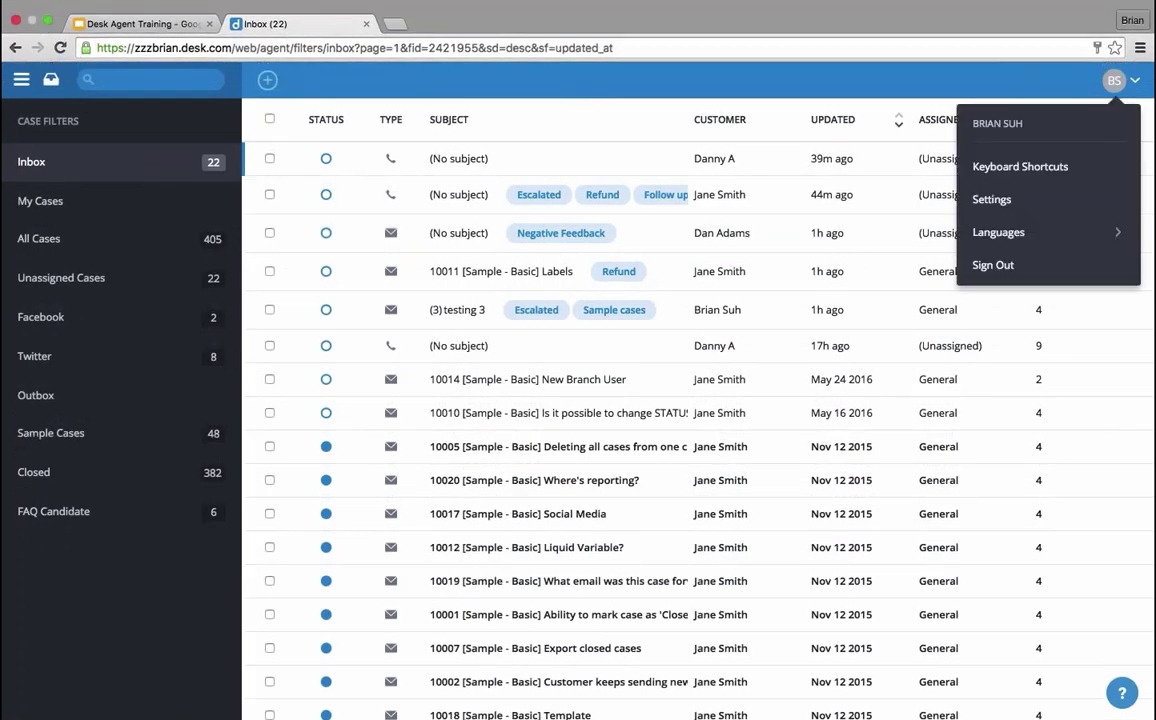
left_click(1125, 167)
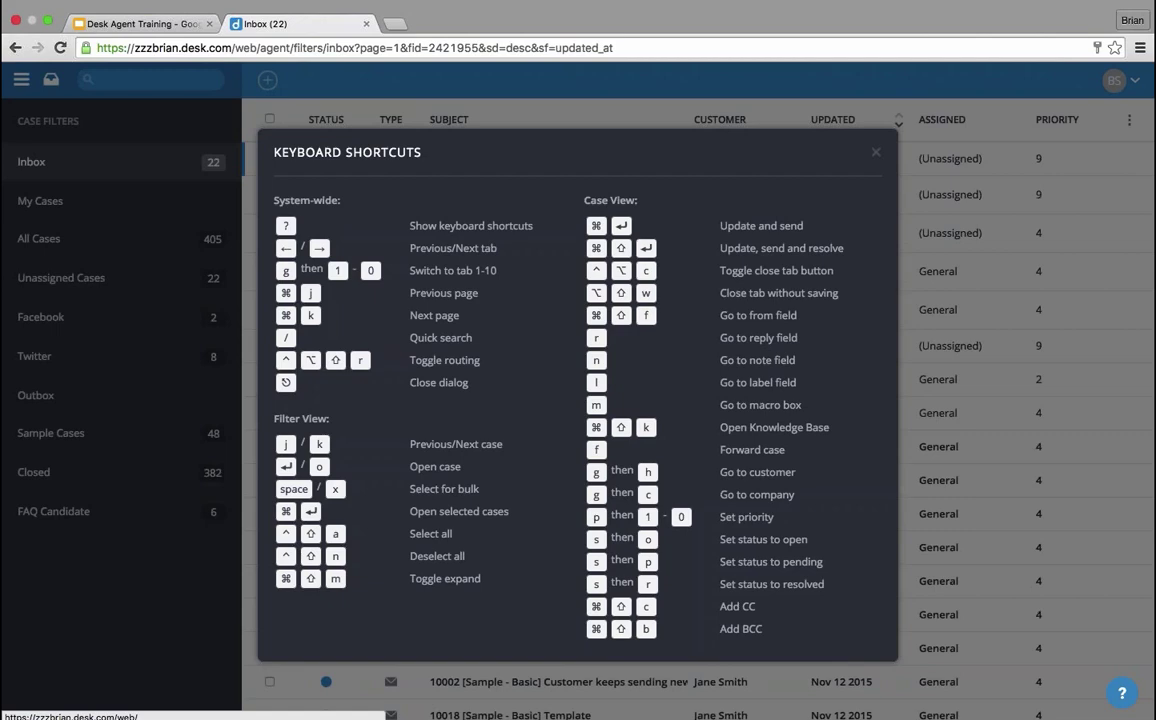
left_click(877, 151)
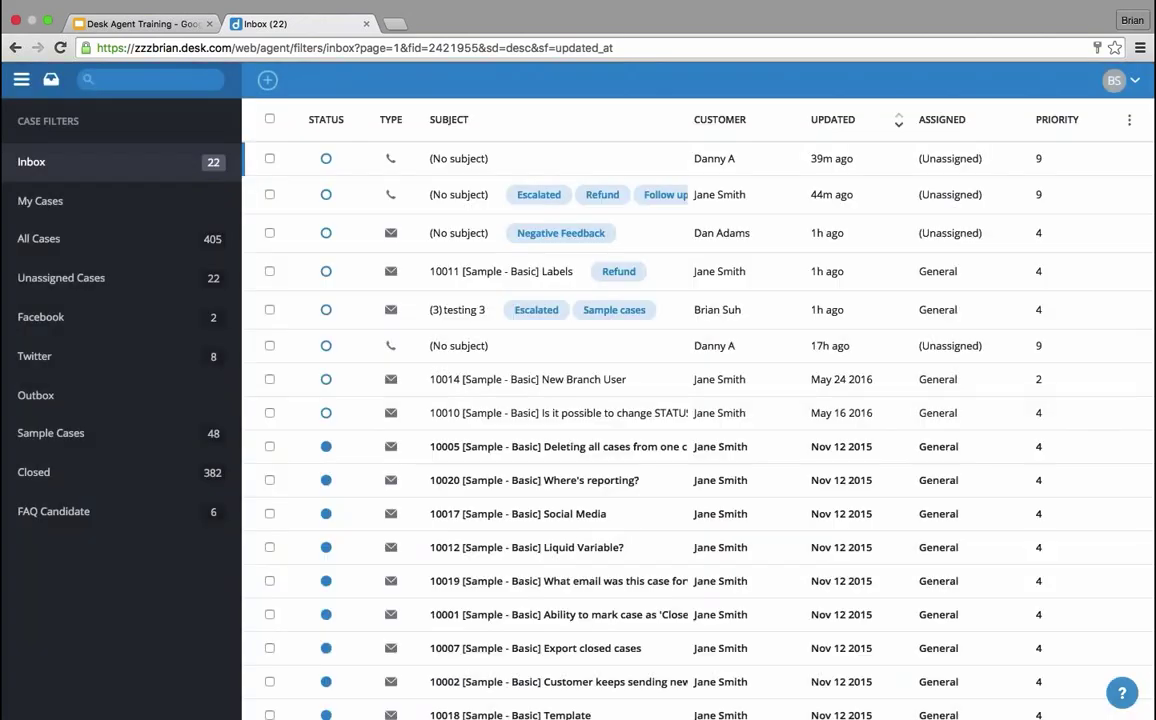
View the agent's personal settings and close the open case tab to return to the inbox
left_click(1116, 80)
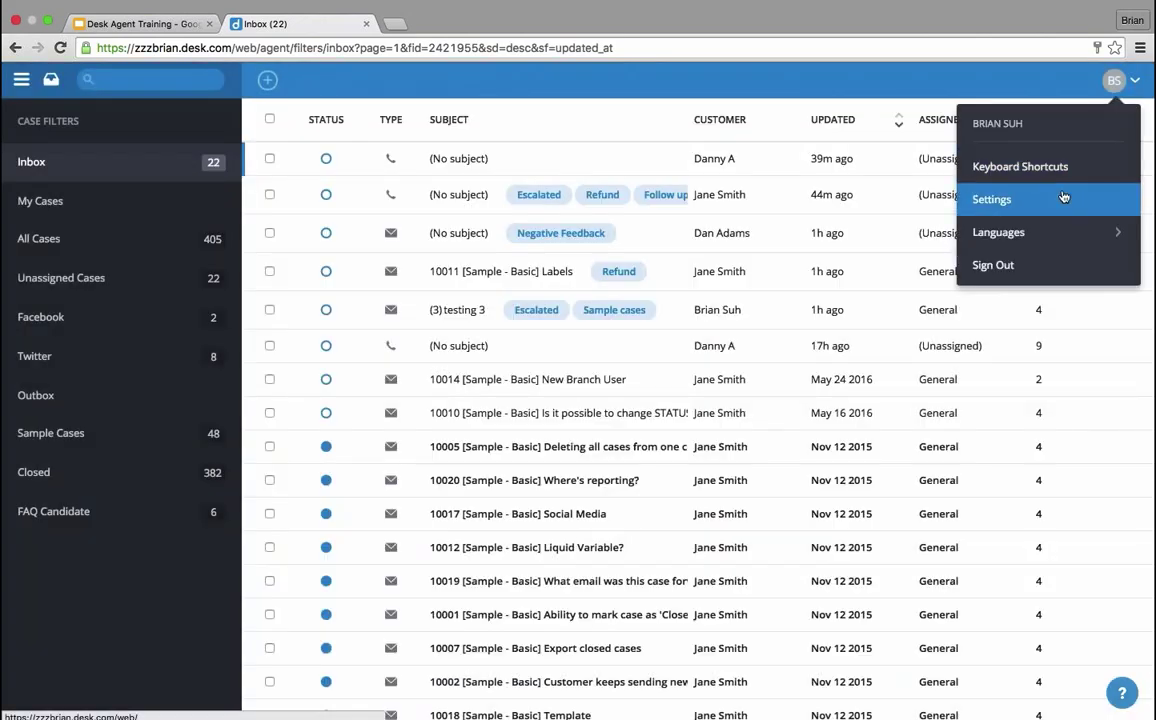
left_click(1062, 203)
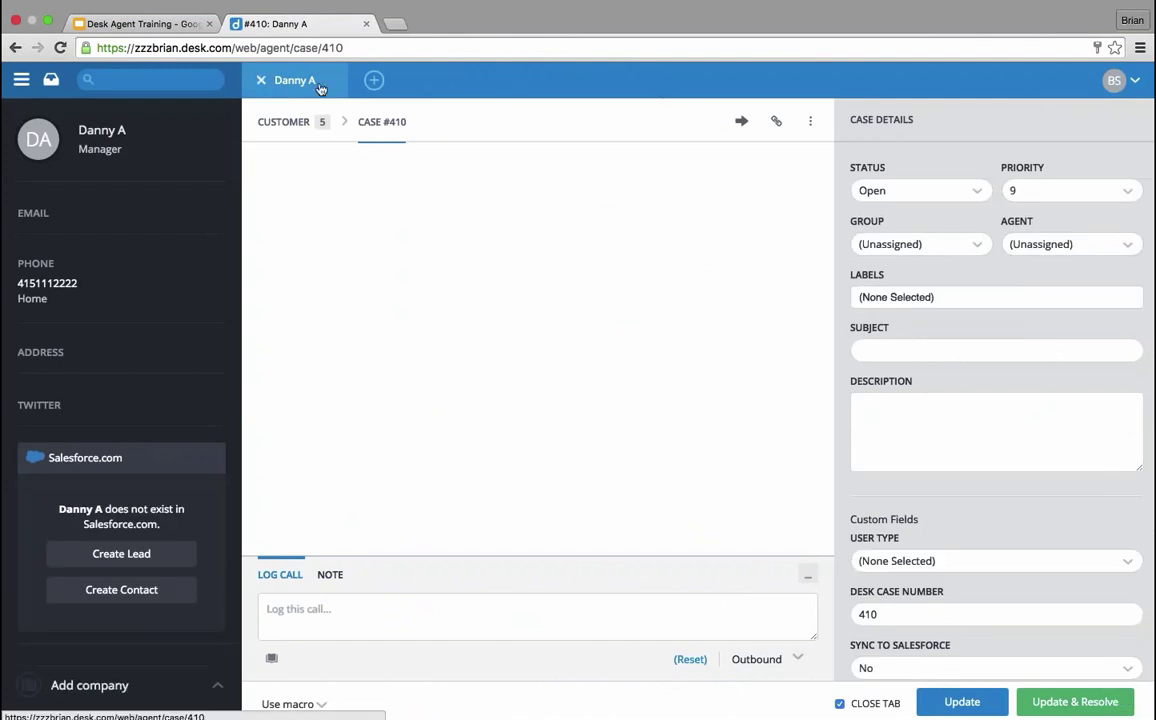
left_click(262, 80)
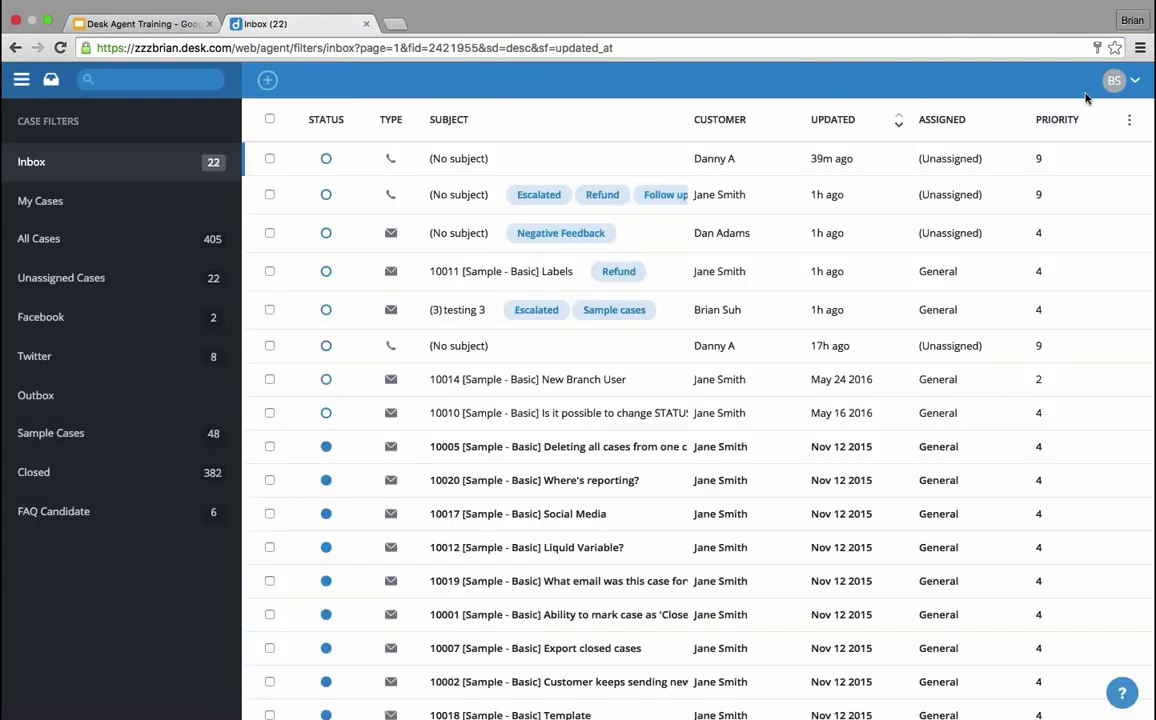
Review the interface languages available for the agent profile, keeping English
left_click(1128, 86)
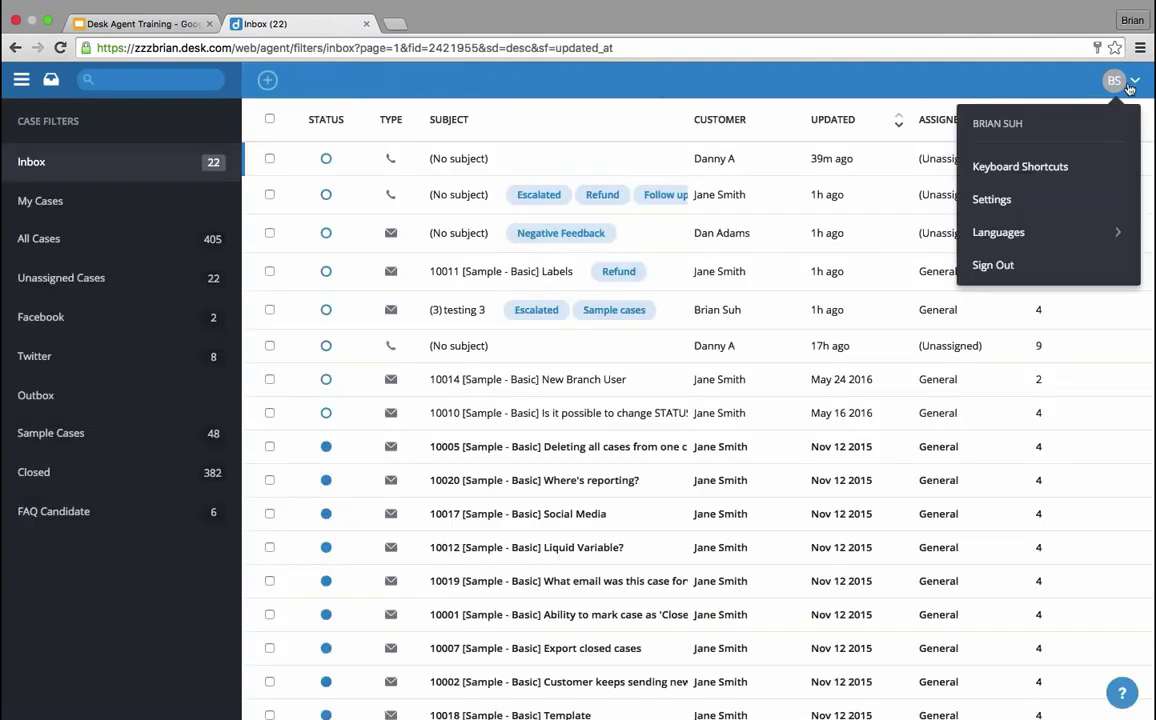
left_click(1068, 236)
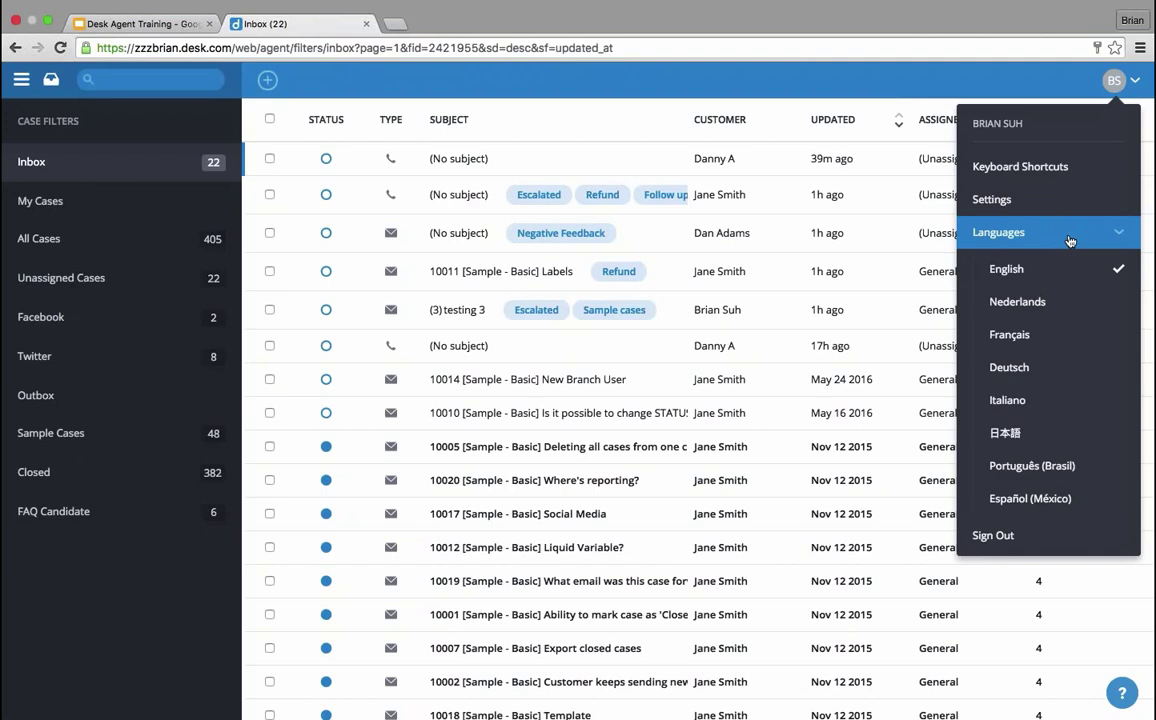
left_click(1069, 241)
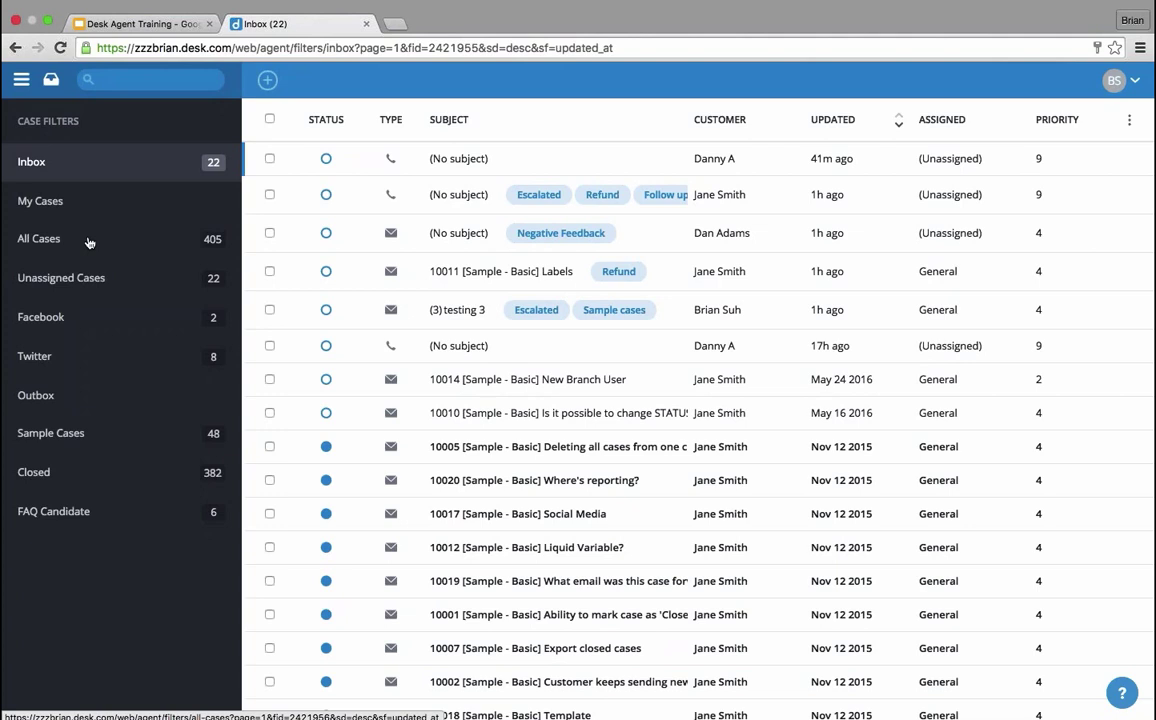
View the bulk editor with all inbox cases selected and with just the second to fourth cases selected, clearing the selection at the end
left_click(270, 120)
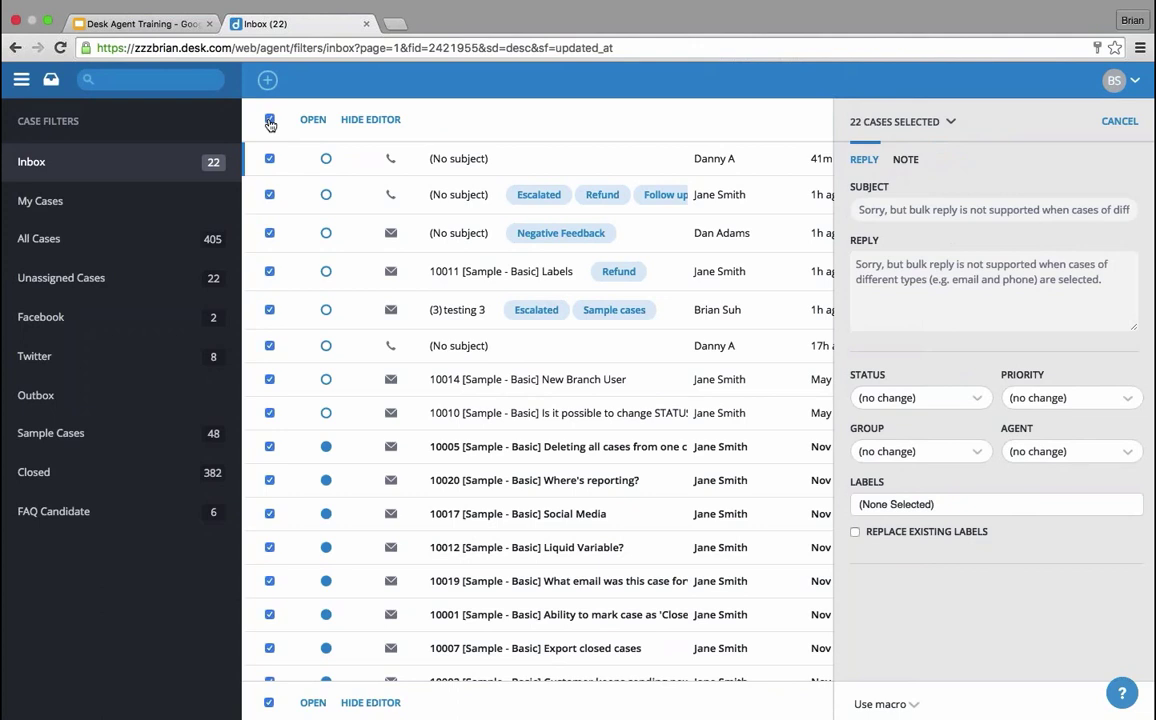
left_click(270, 121)
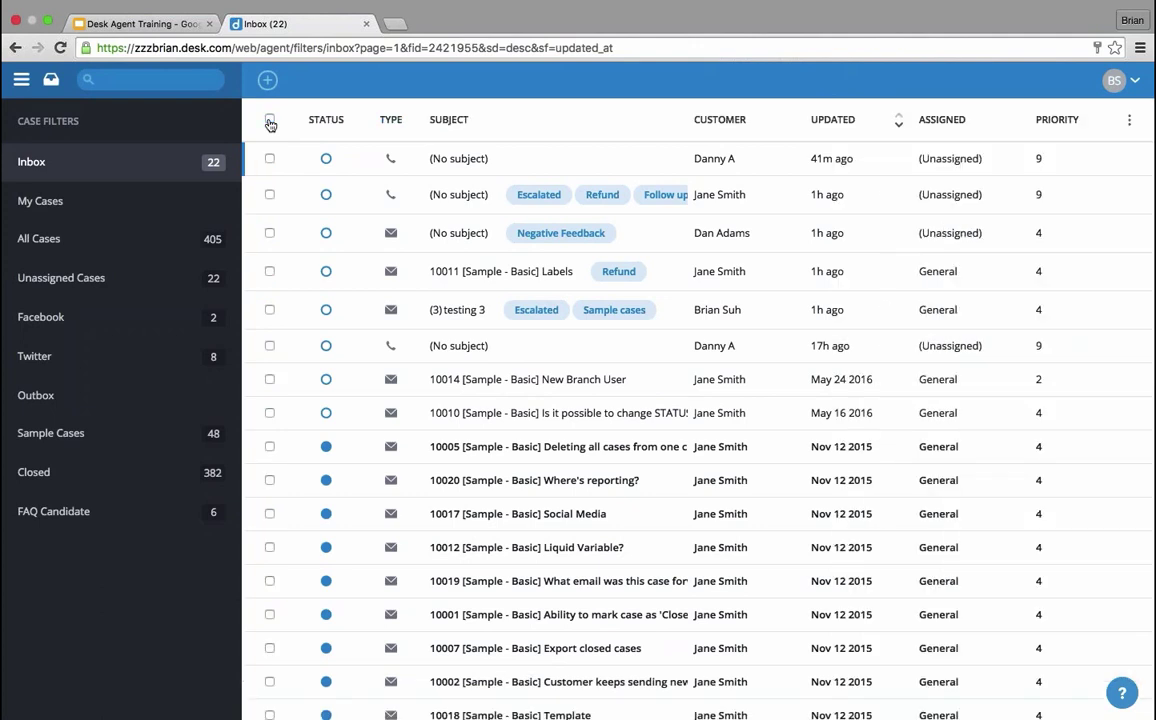
left_click(270, 193)
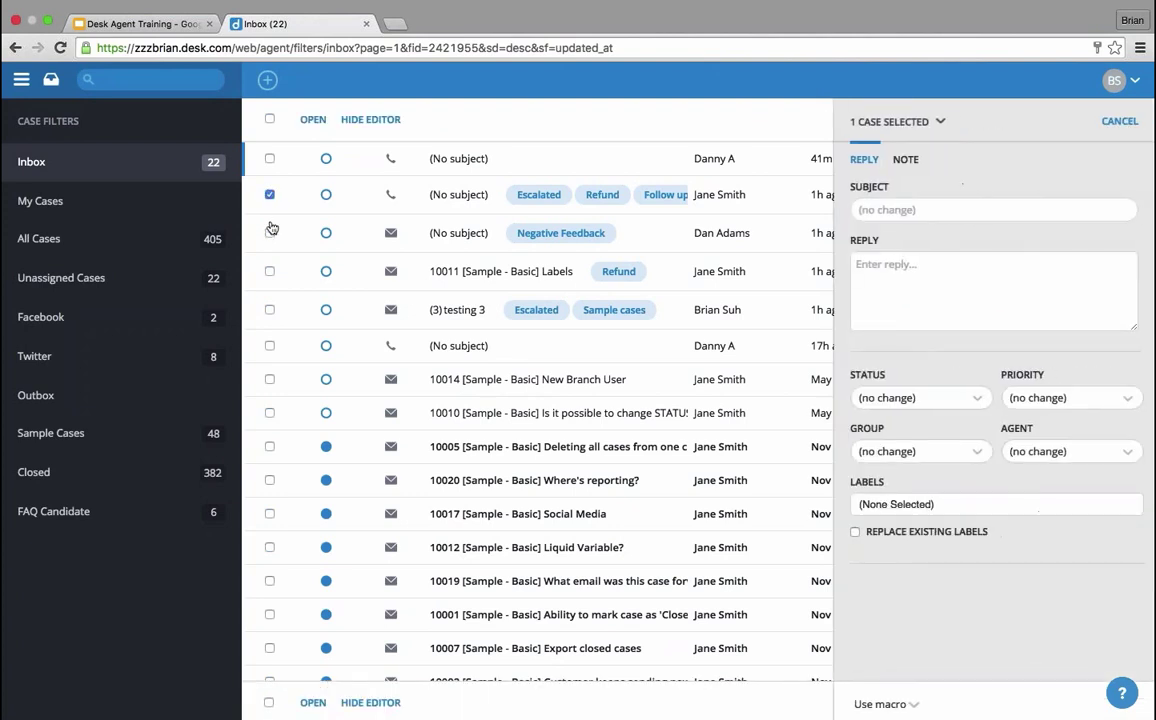
left_click(270, 232)
left_click(270, 271)
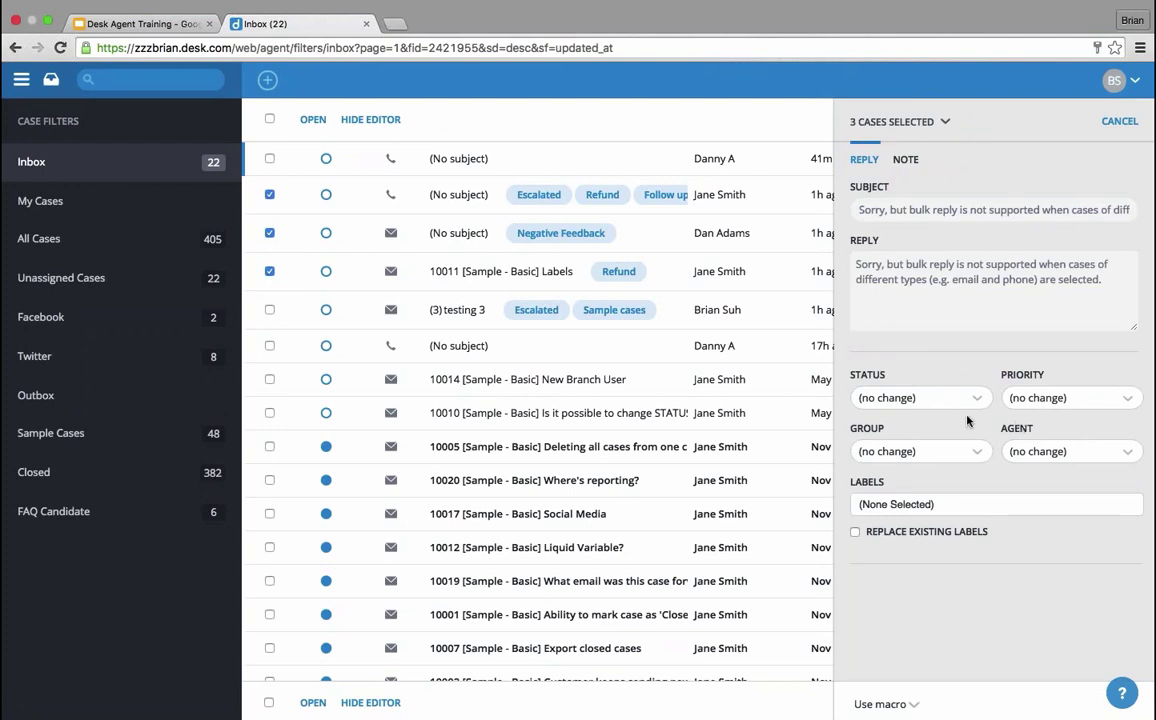
left_click(269, 119)
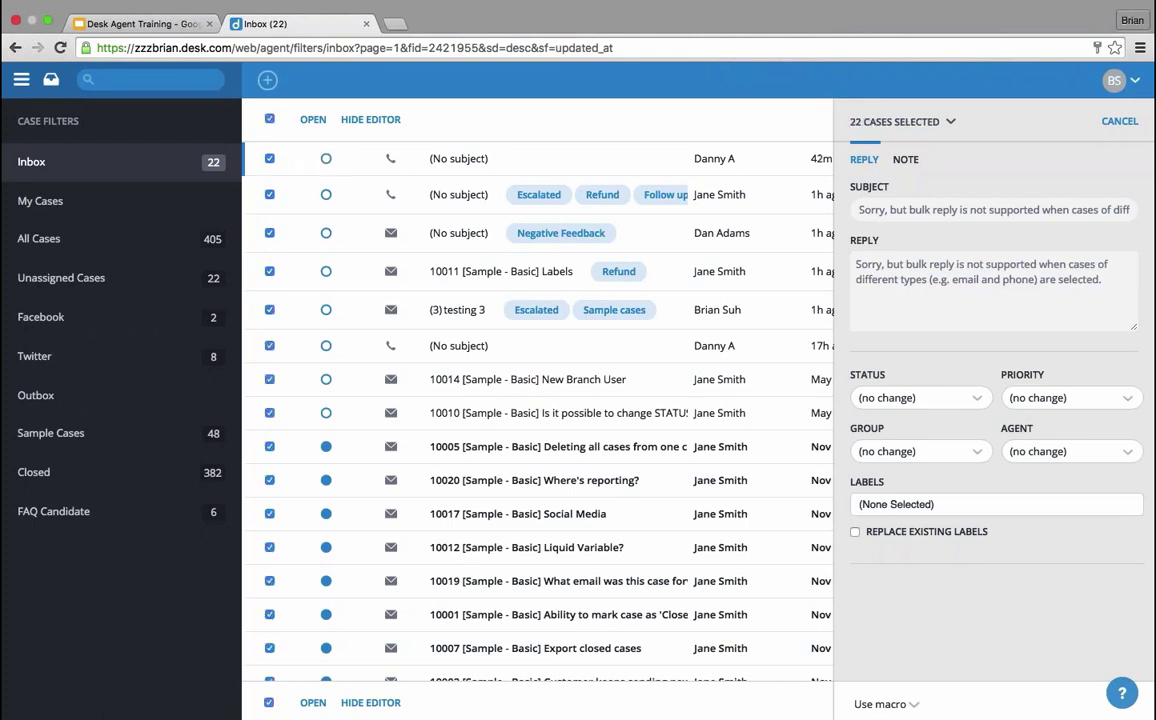
left_click(269, 119)
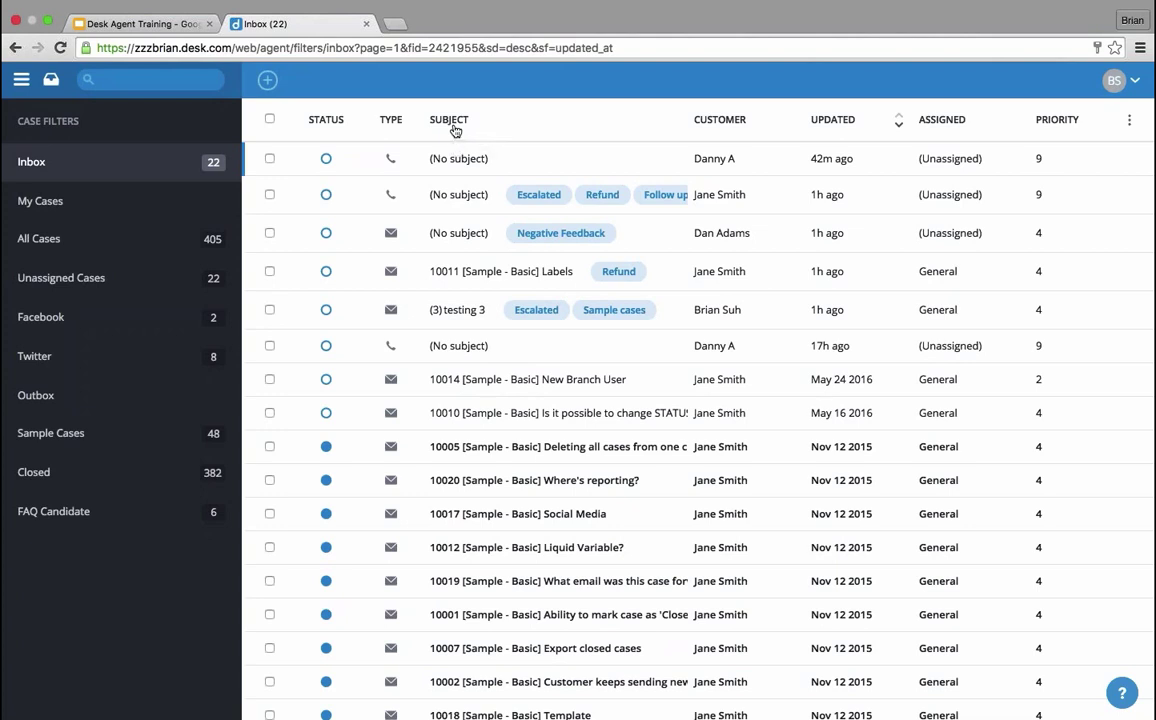
Open the Knowledge Base and read the expanded details of the Appreciation article, collapsing it when done
mouse_move(491, 193)
mouse_move(570, 160)
mouse_move(533, 320)
mouse_move(554, 290)
mouse_move(557, 176)
mouse_move(632, 204)
left_click(21, 79)
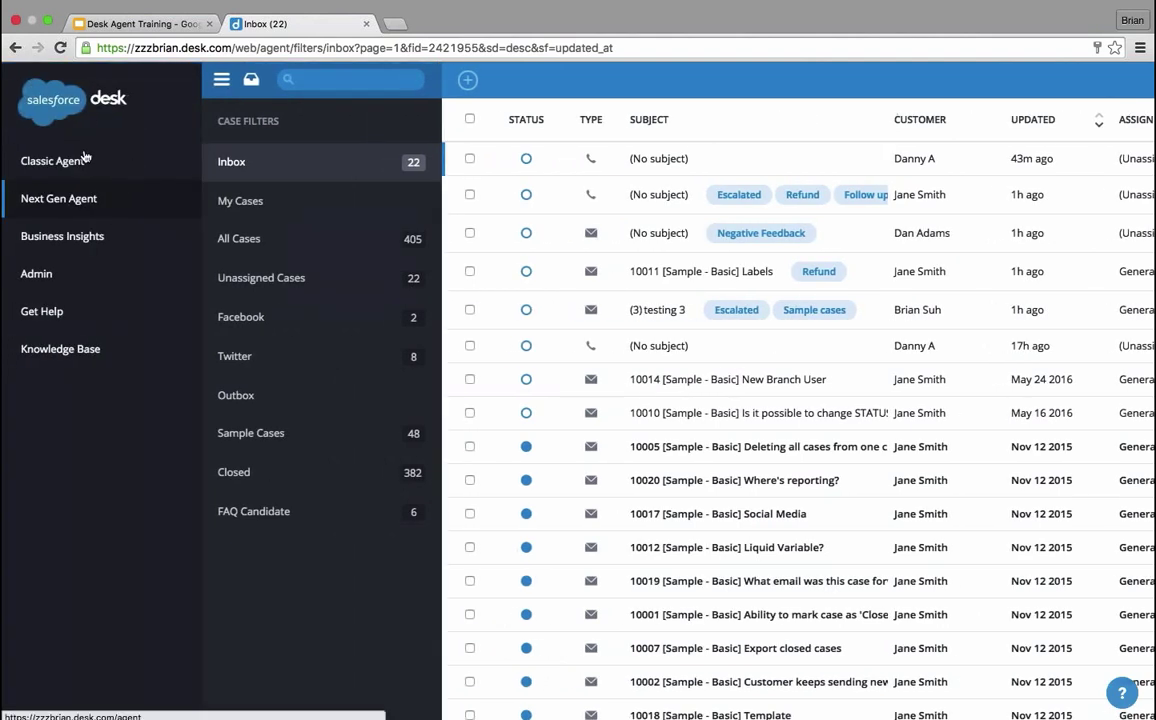
left_click(60, 349)
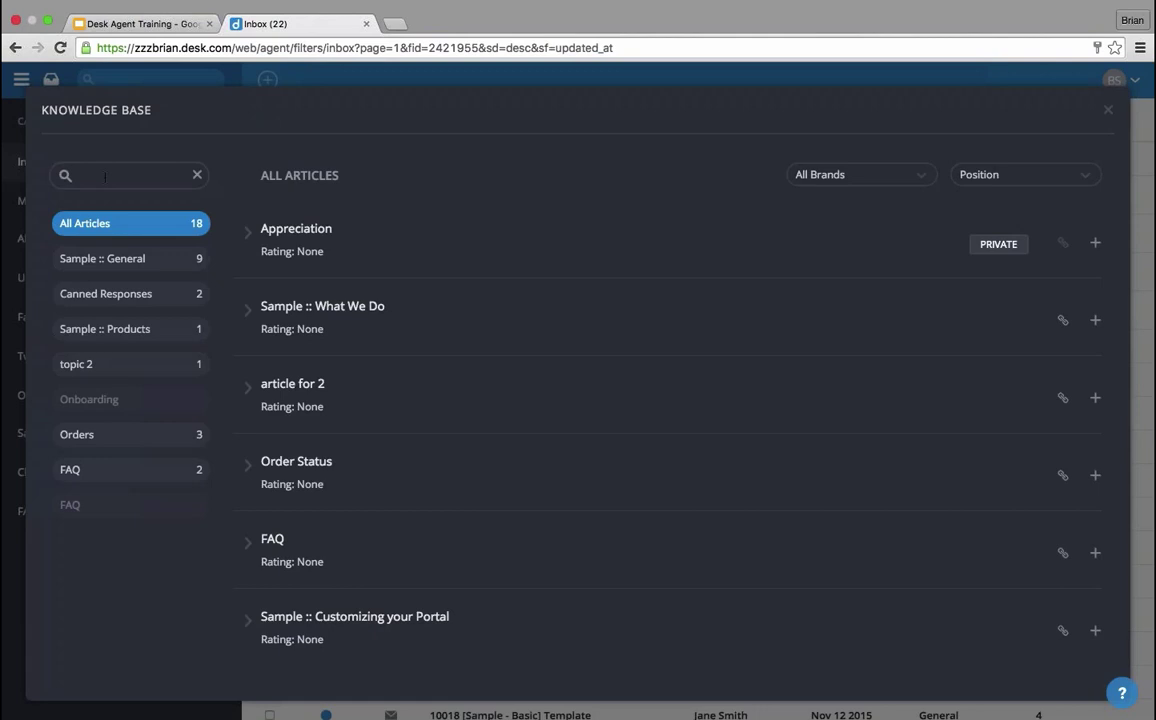
left_click(318, 231)
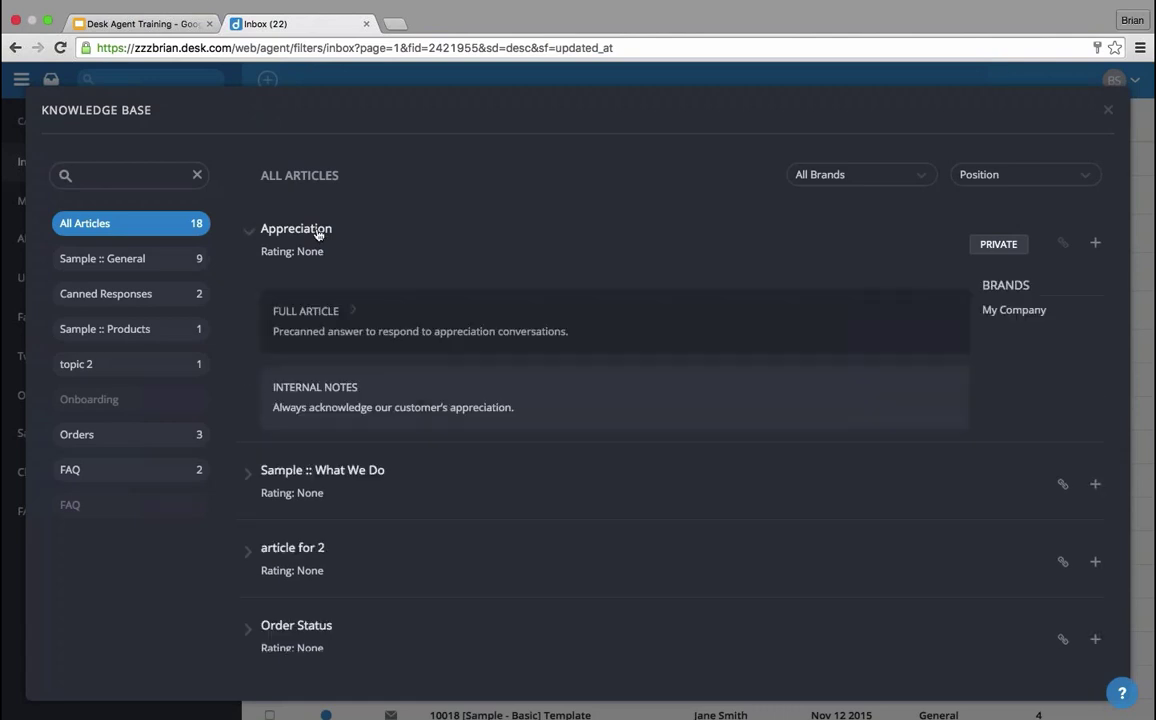
left_click(318, 232)
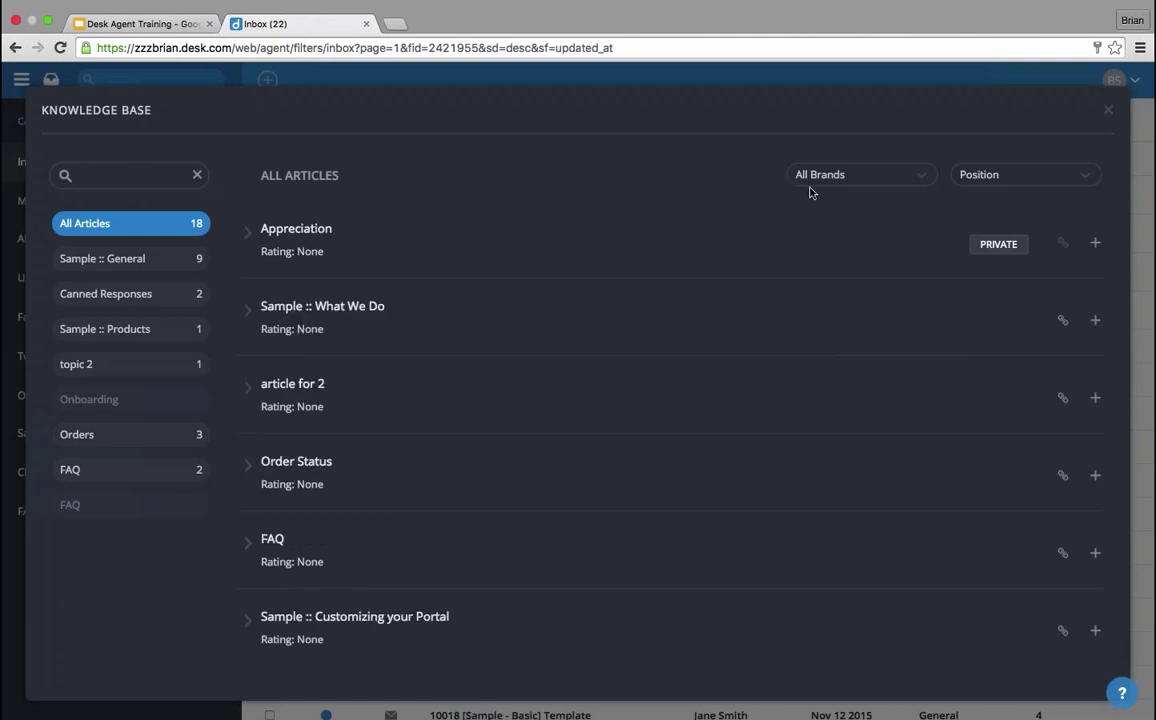
Review the Knowledge Base's brand filter and article sorting options, and close the Knowledge Base
left_click(870, 181)
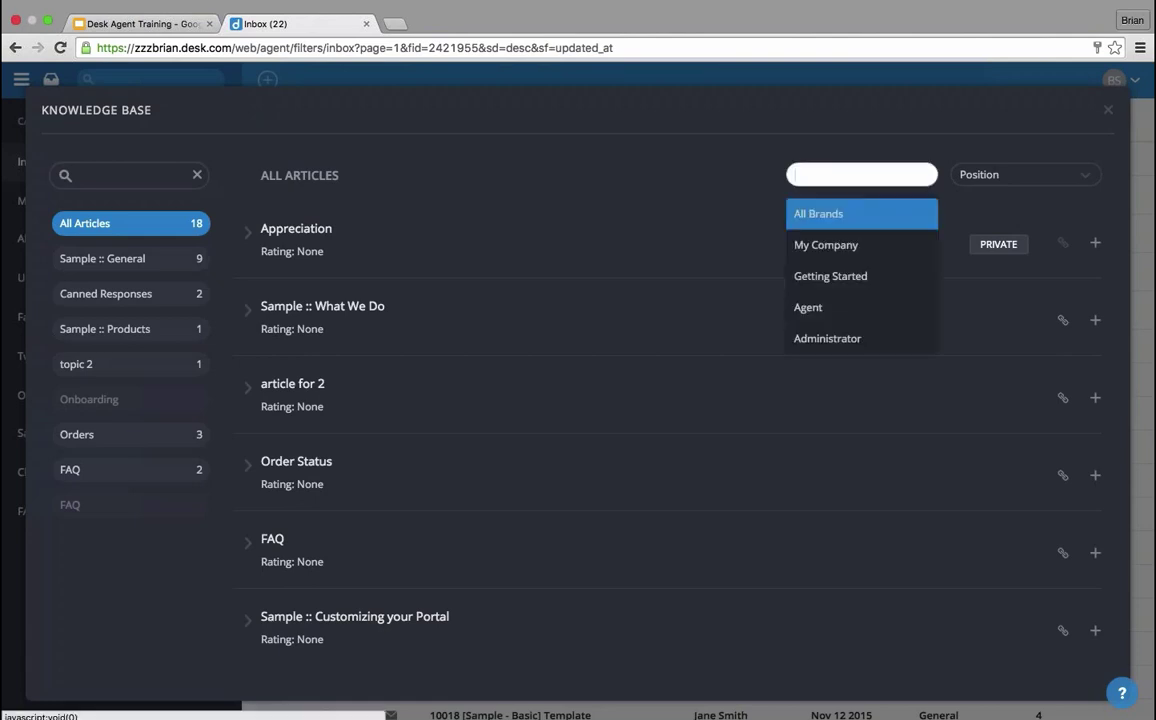
left_click(1006, 178)
left_click(949, 151)
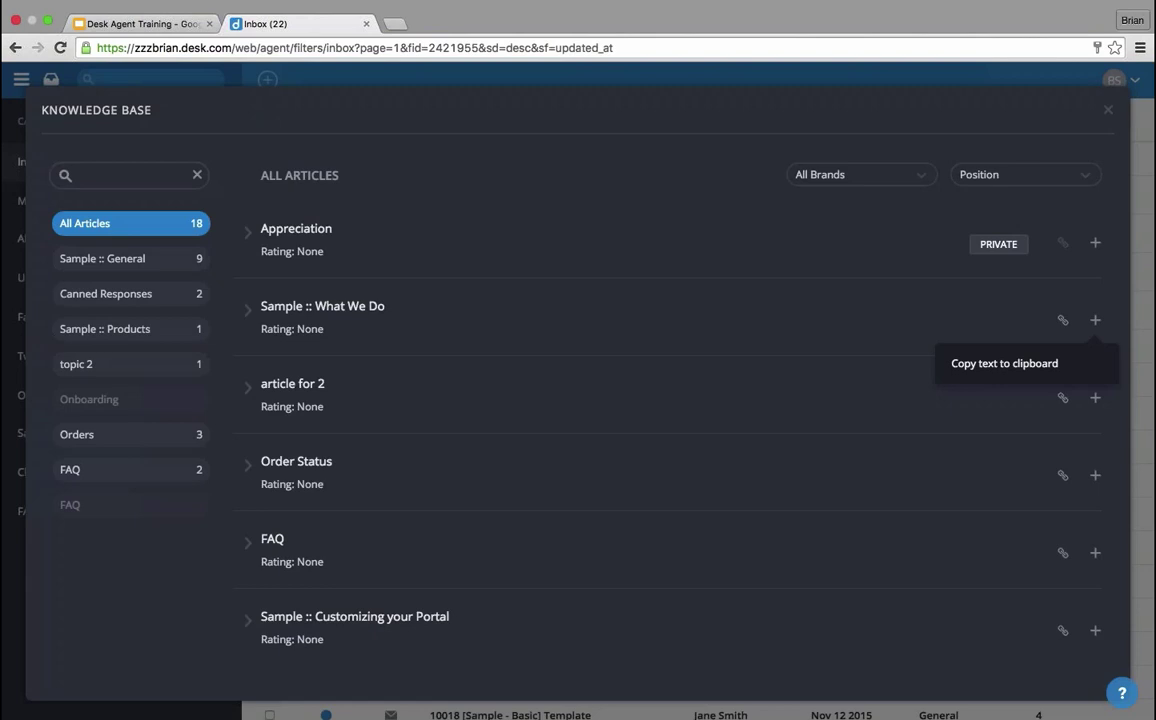
left_click(1108, 110)
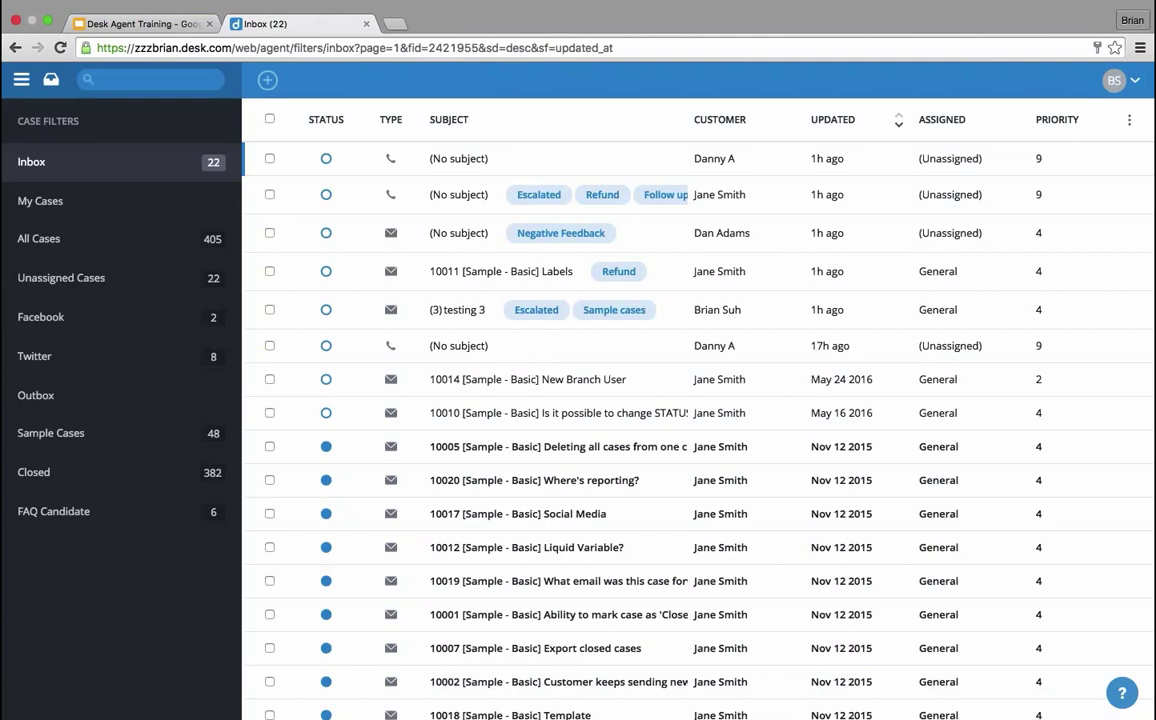
Search the cases for "order status"
left_click(150, 80)
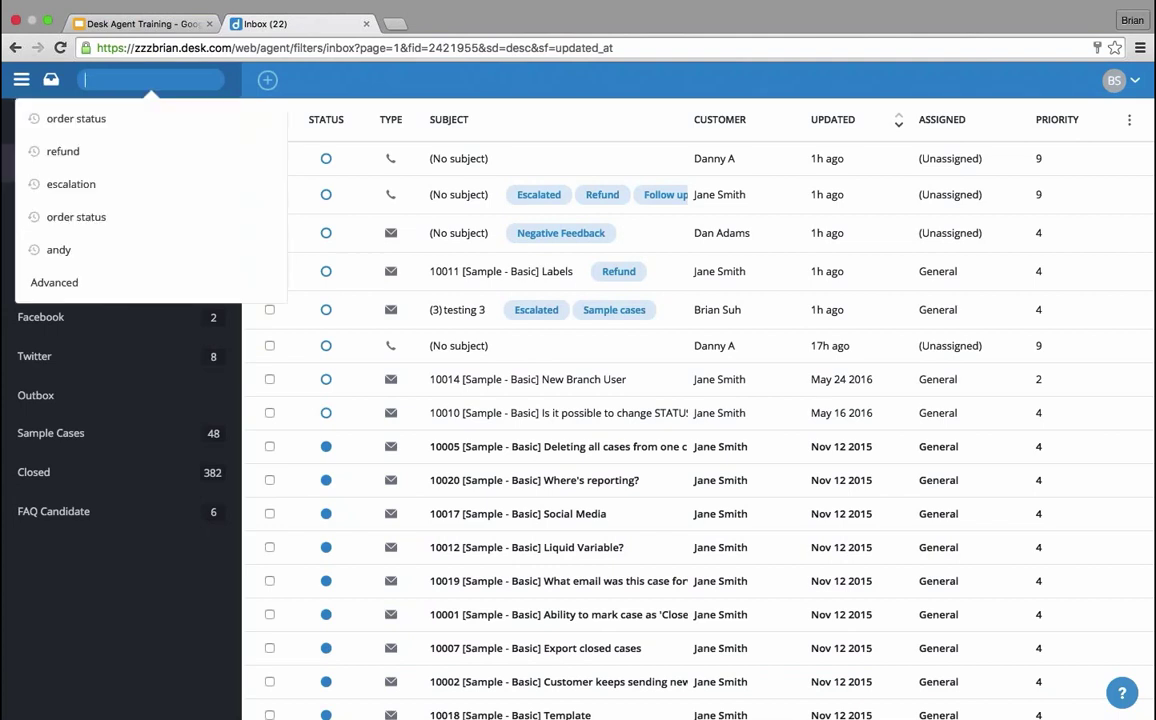
type("orders")
key("BackSpace")
type("status")
key("Return")
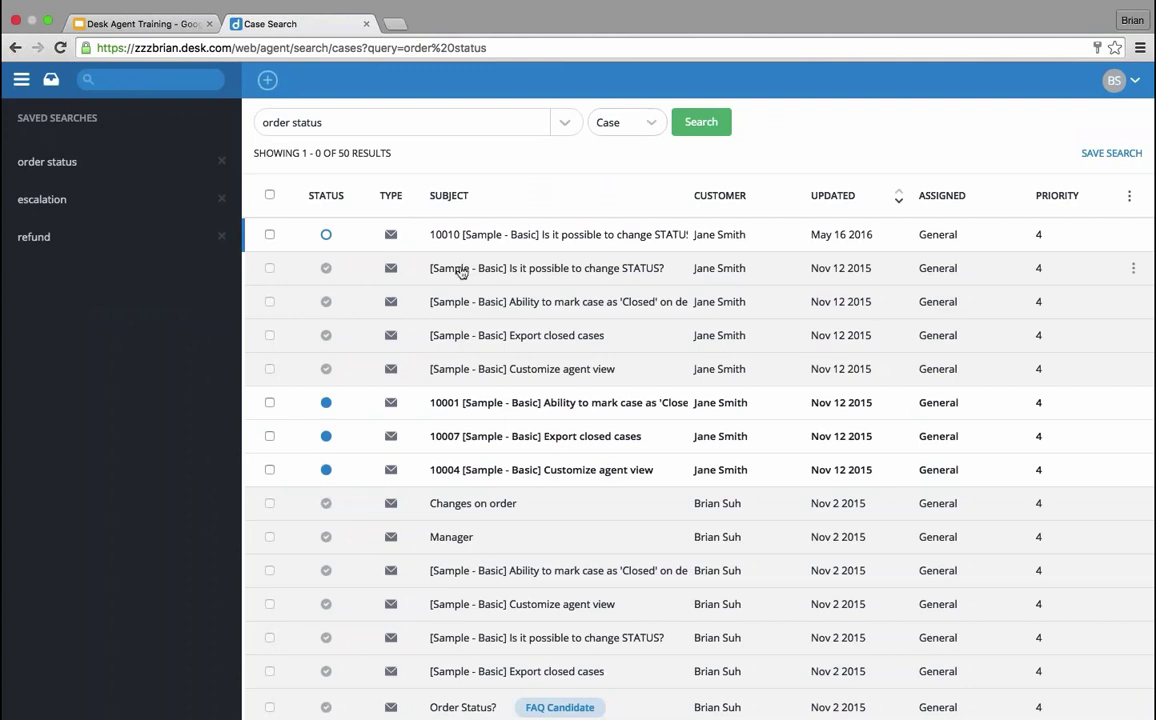
Examine the advanced search criteria, the fields available to search by, and the searchable record types
mouse_move(459, 290)
mouse_move(444, 242)
left_click(565, 124)
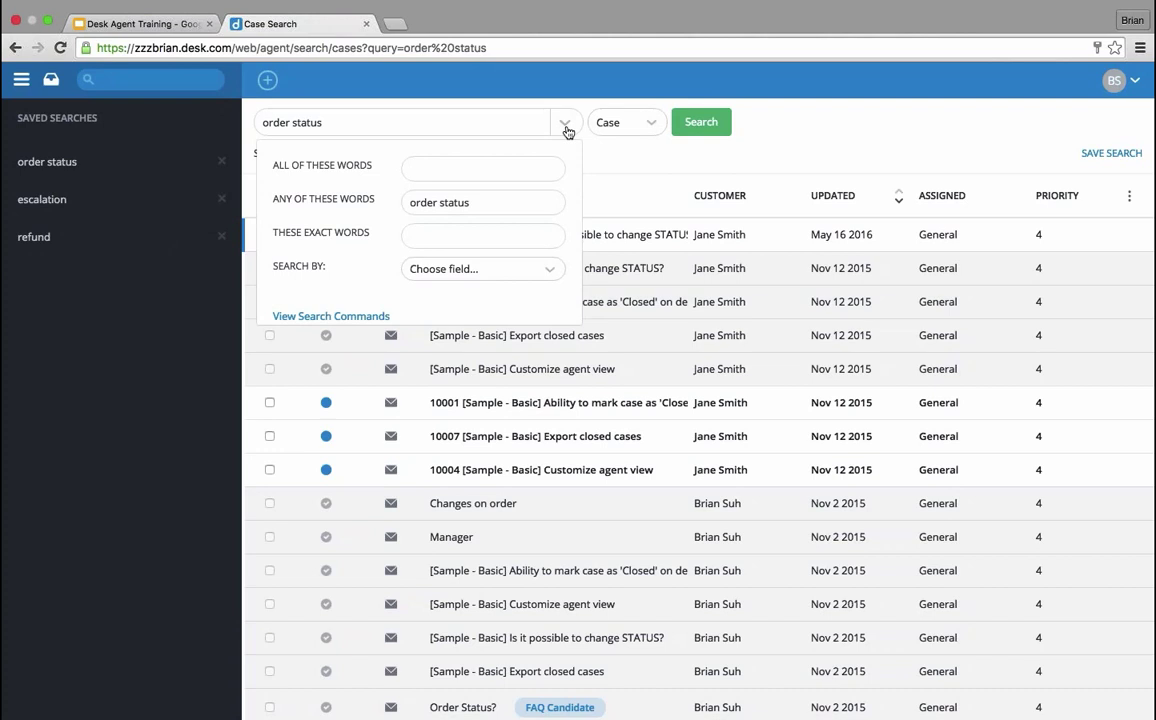
left_click(547, 268)
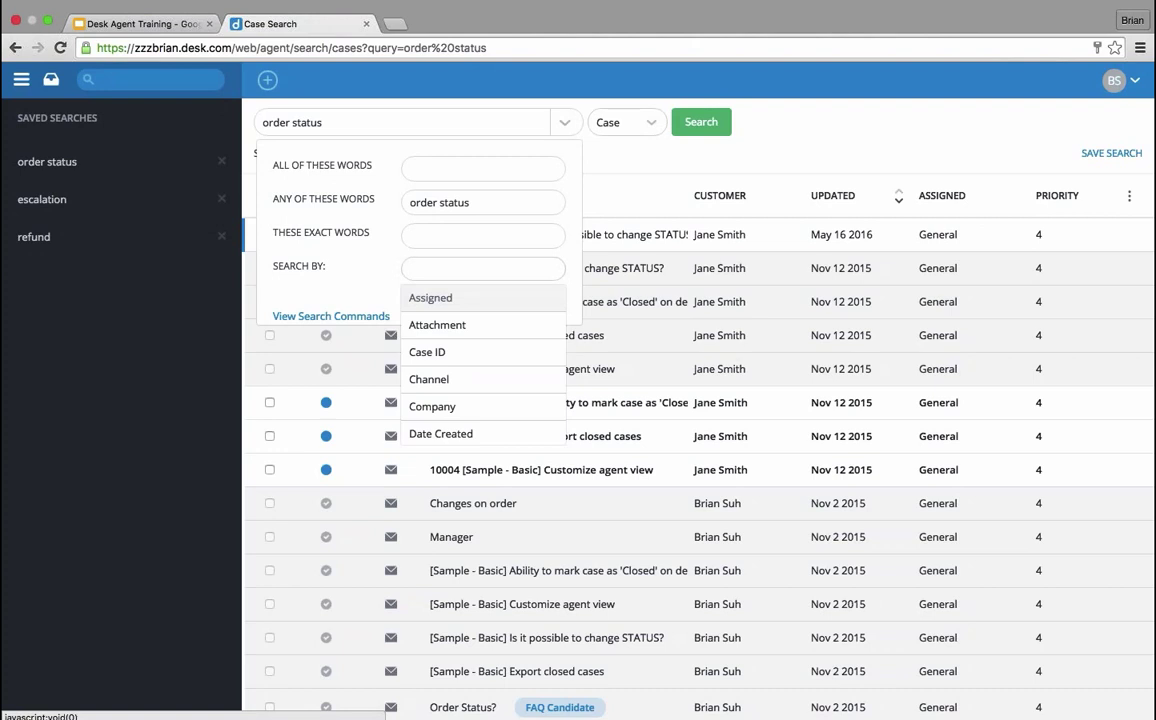
left_click(653, 189)
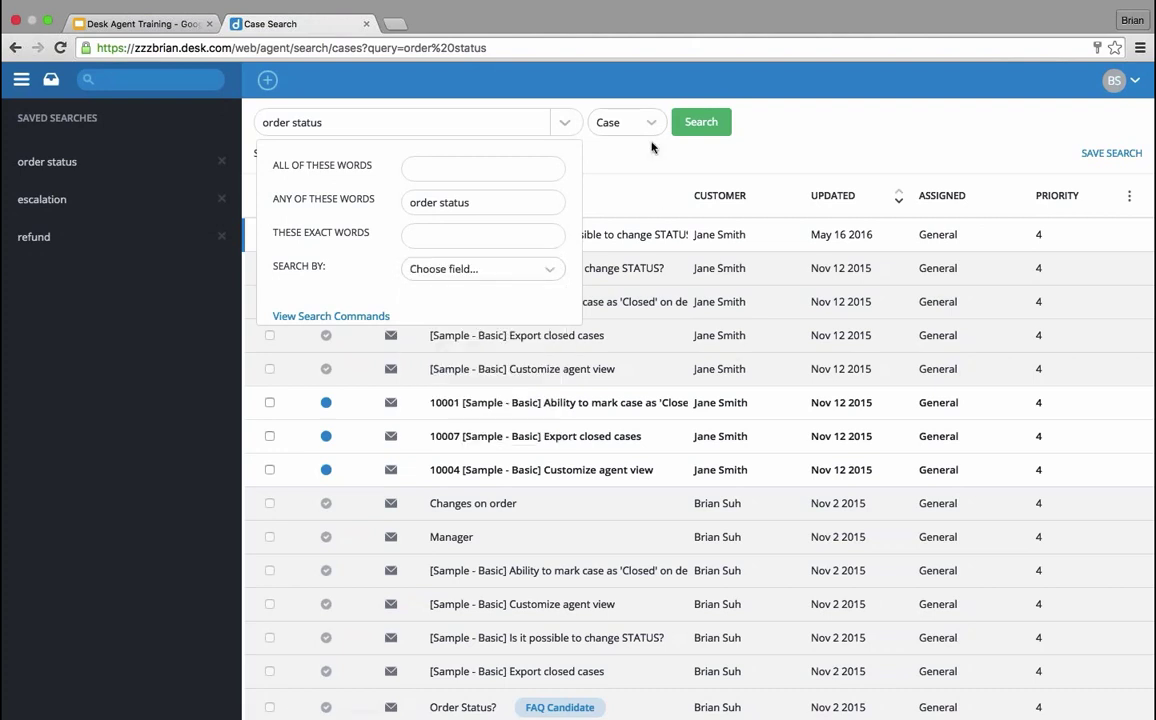
left_click(651, 122)
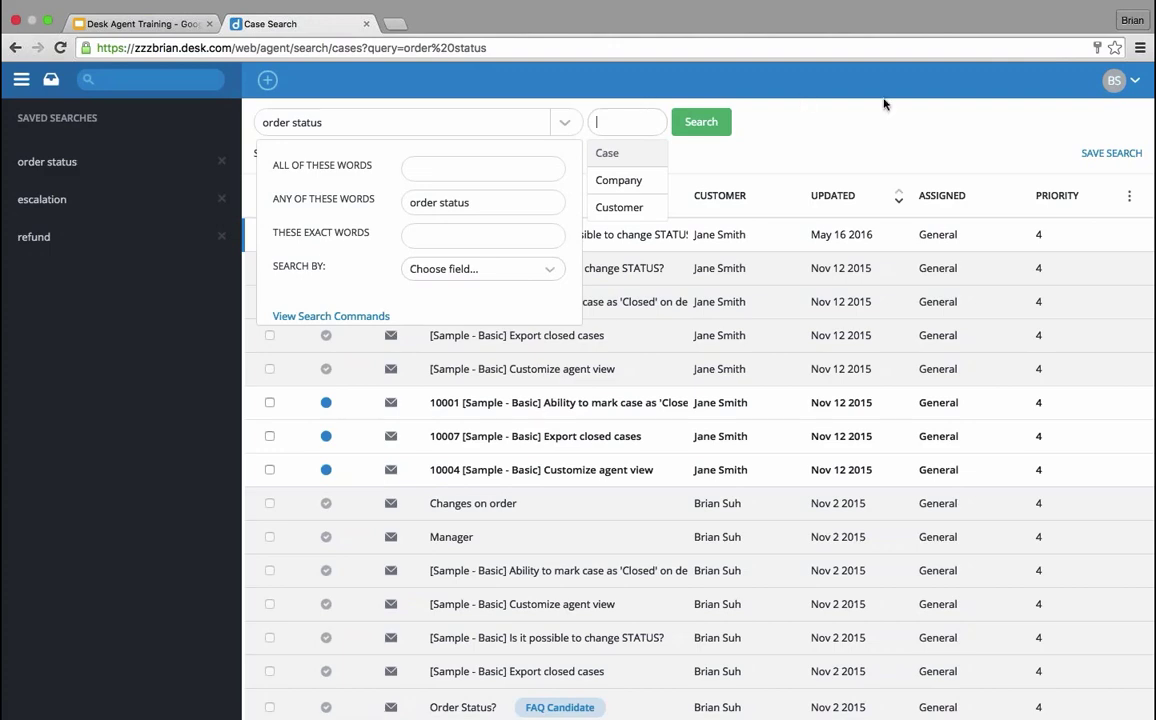
left_click(484, 113)
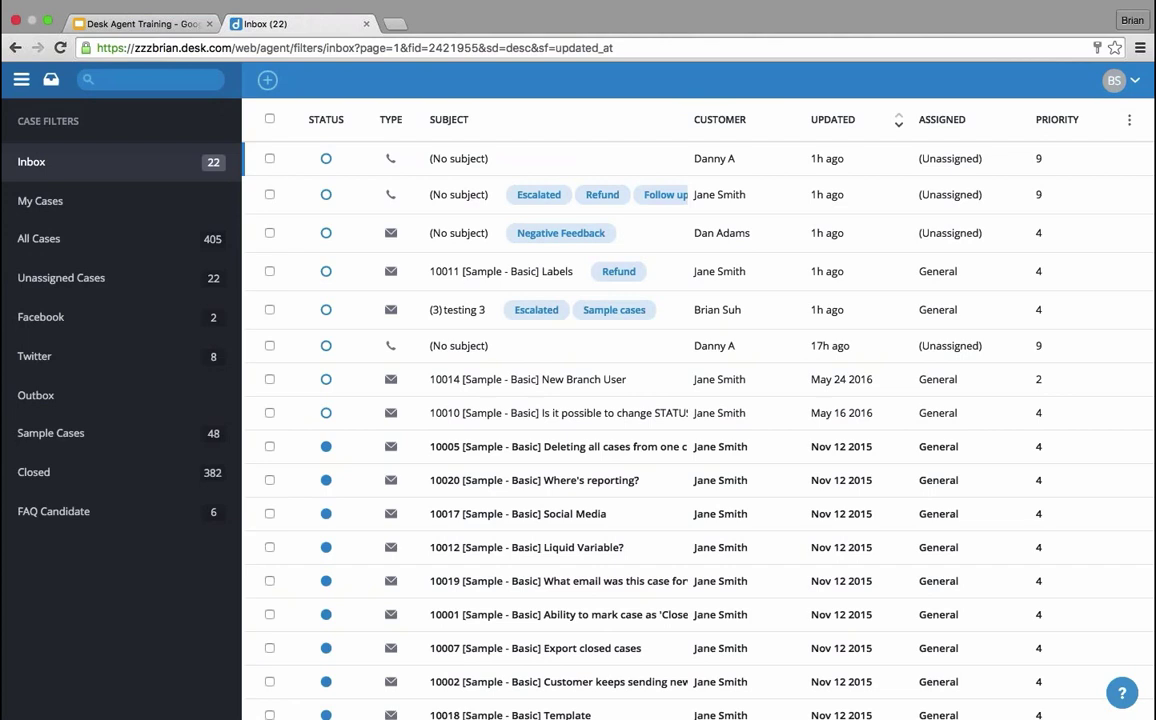
Create a new phone case for an existing customer found by searching the first name
left_click(267, 80)
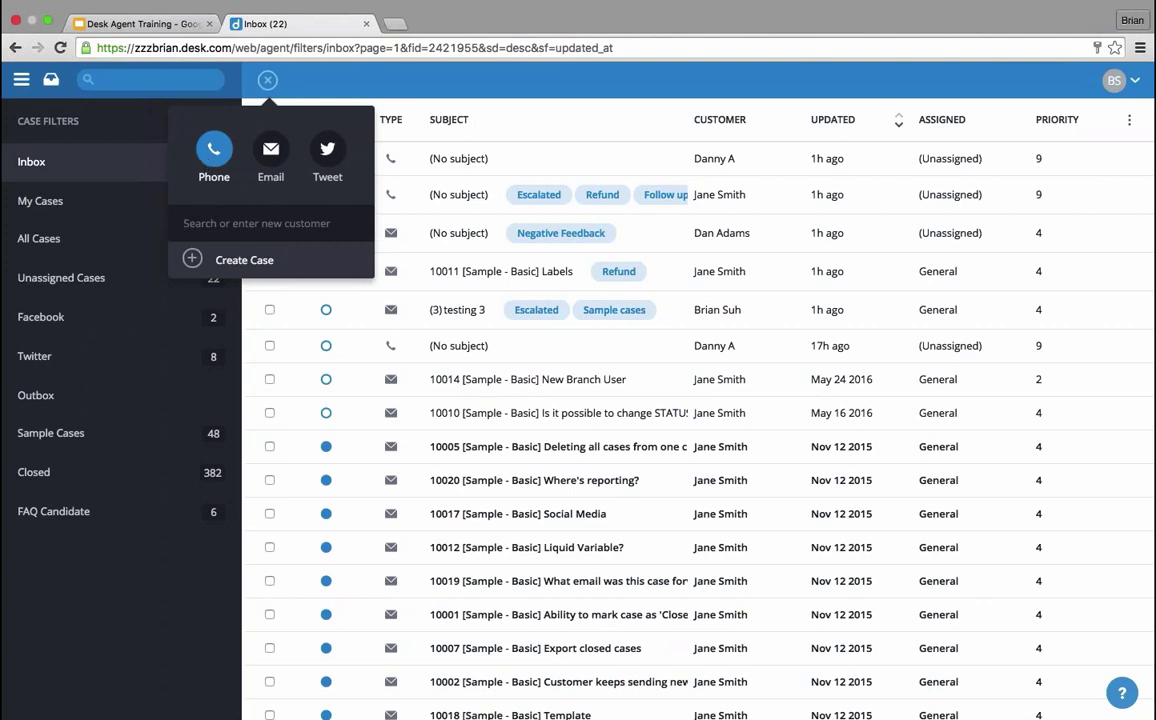
type("dann")
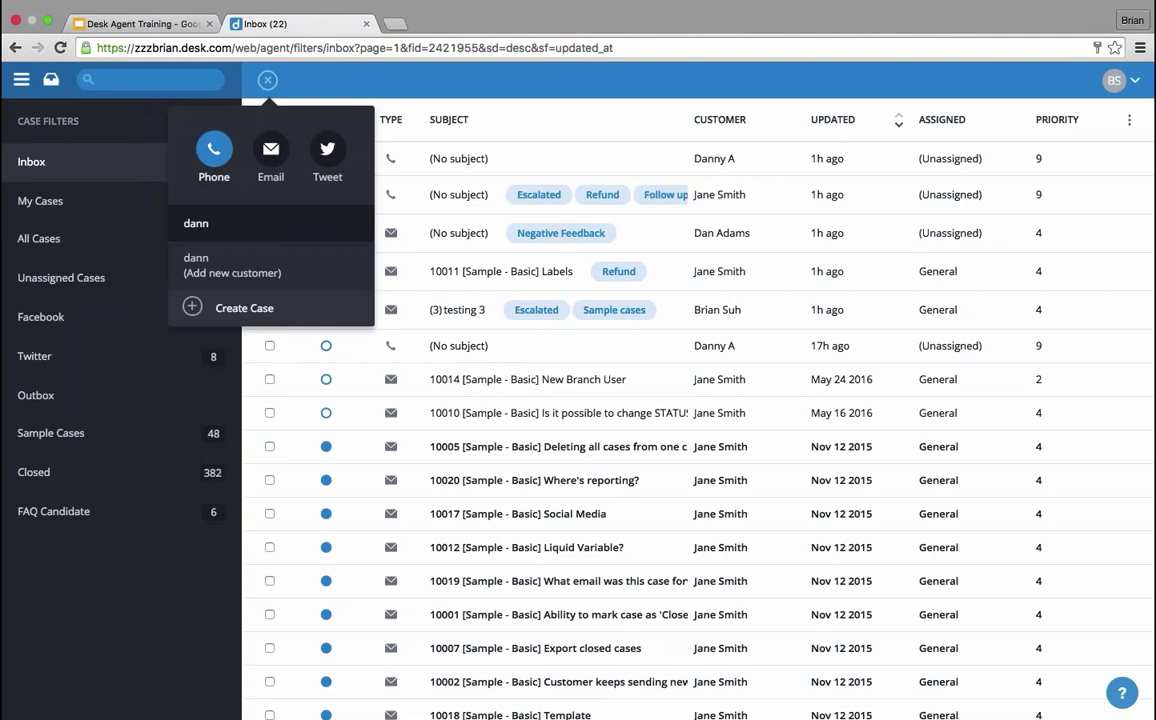
type("y")
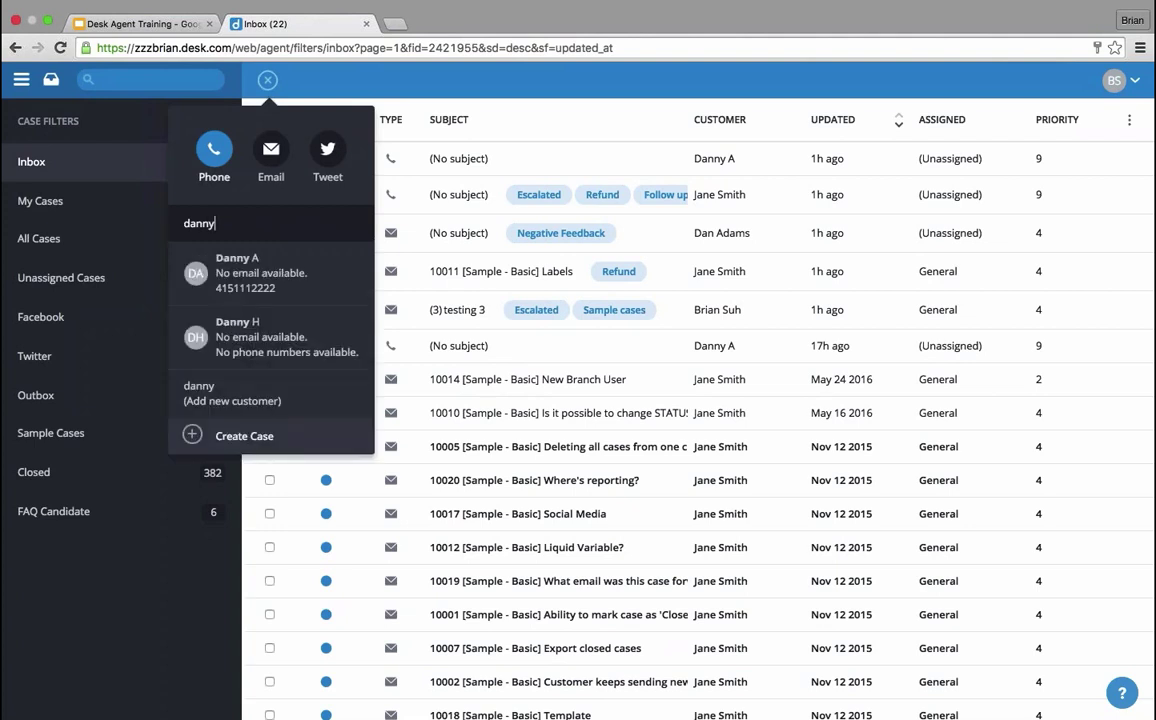
key("Down")
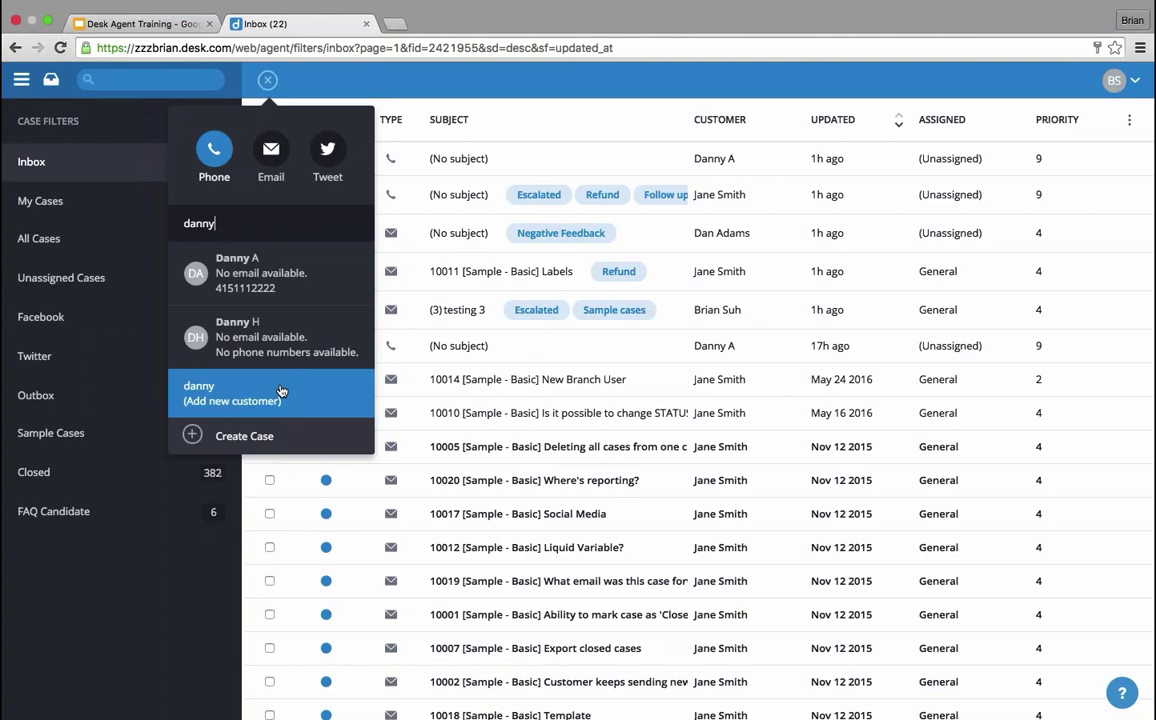
left_click(290, 276)
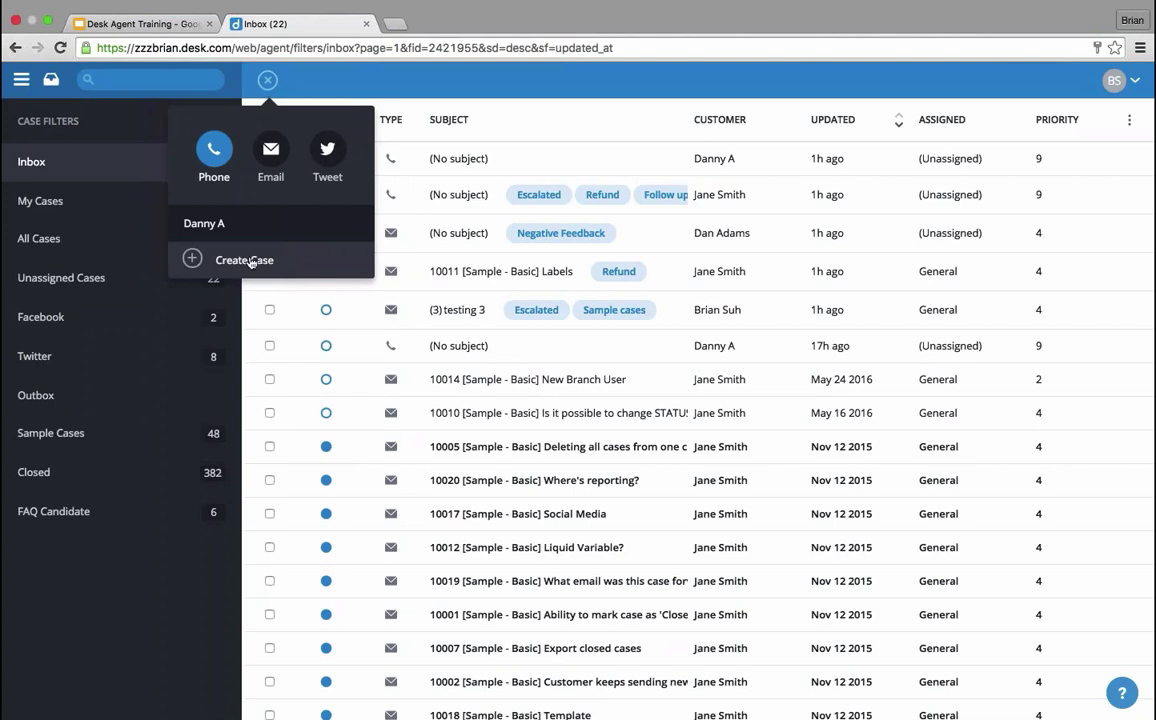
left_click(250, 262)
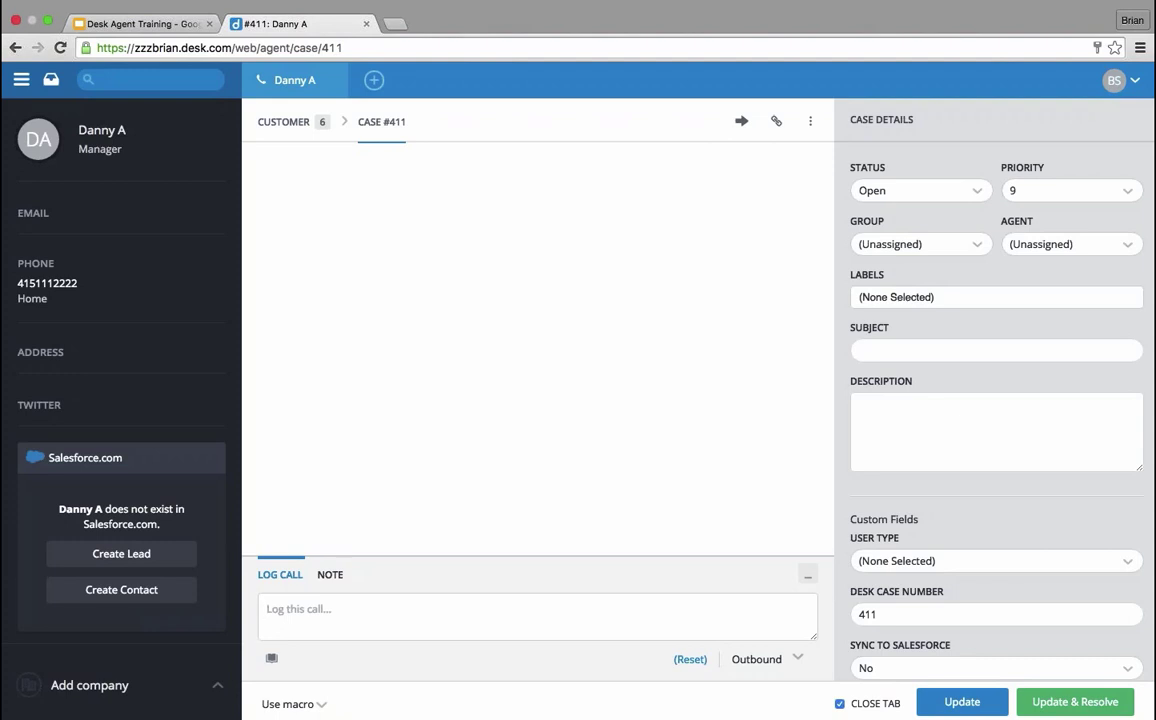
Review the new case's status options, close its tab, and check what the inbox status indicators mean
left_click(931, 196)
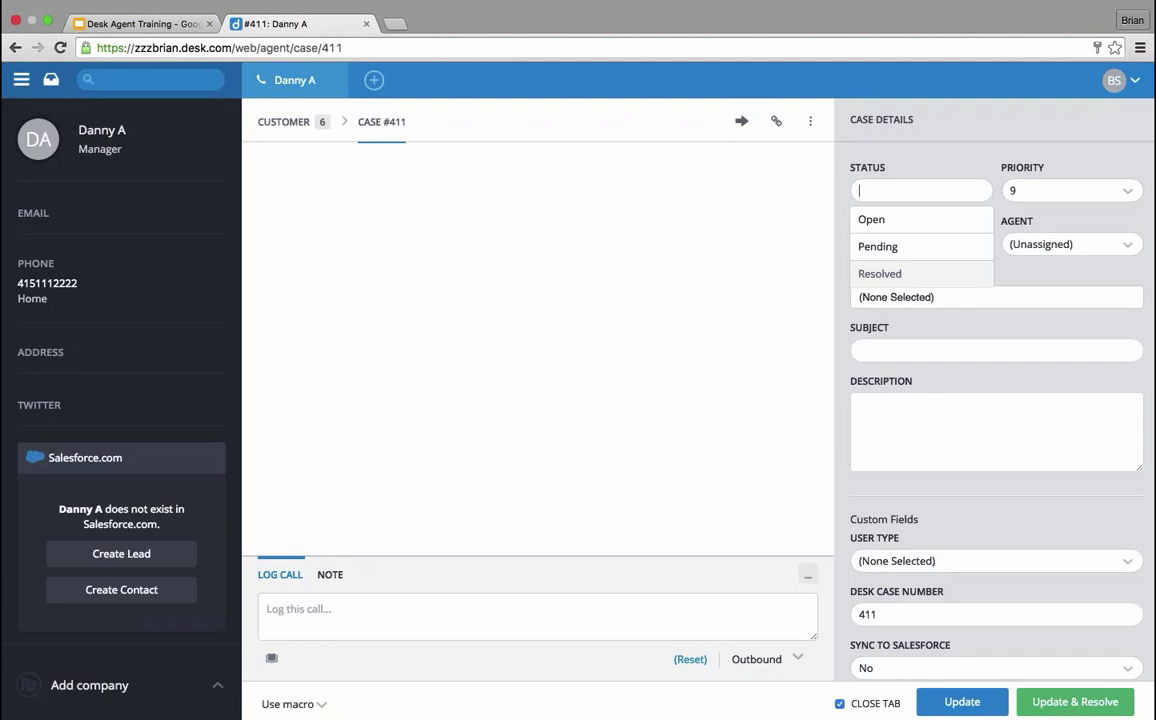
left_click(255, 80)
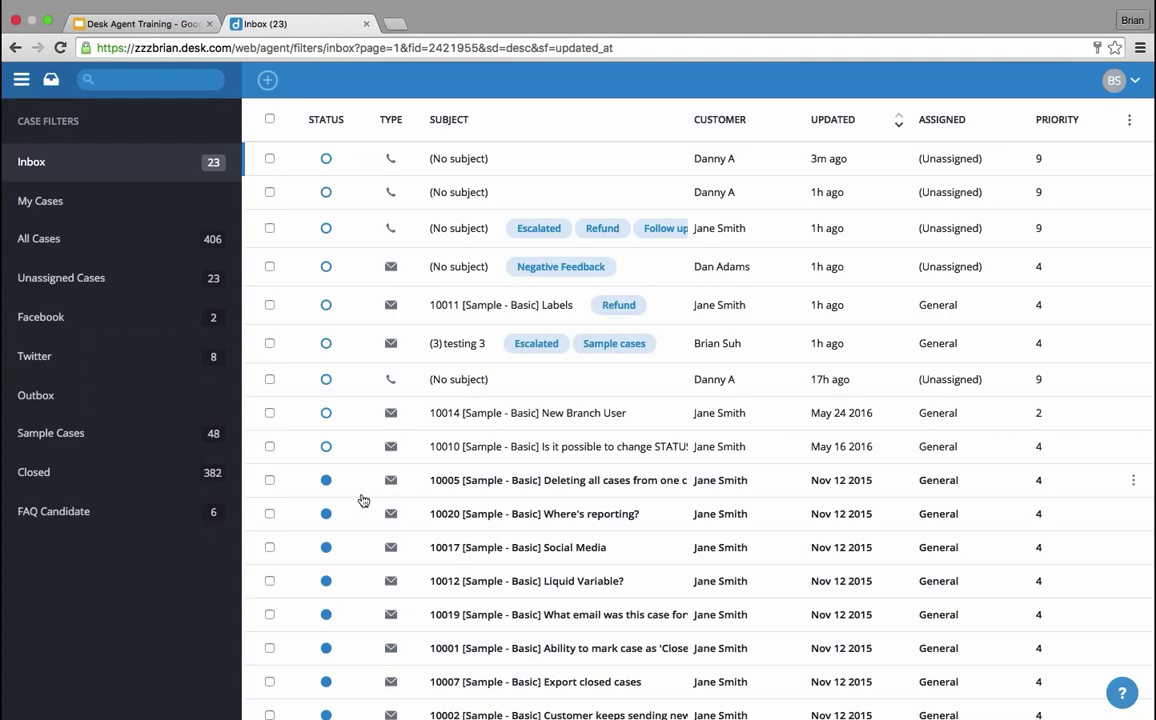
mouse_move(329, 485)
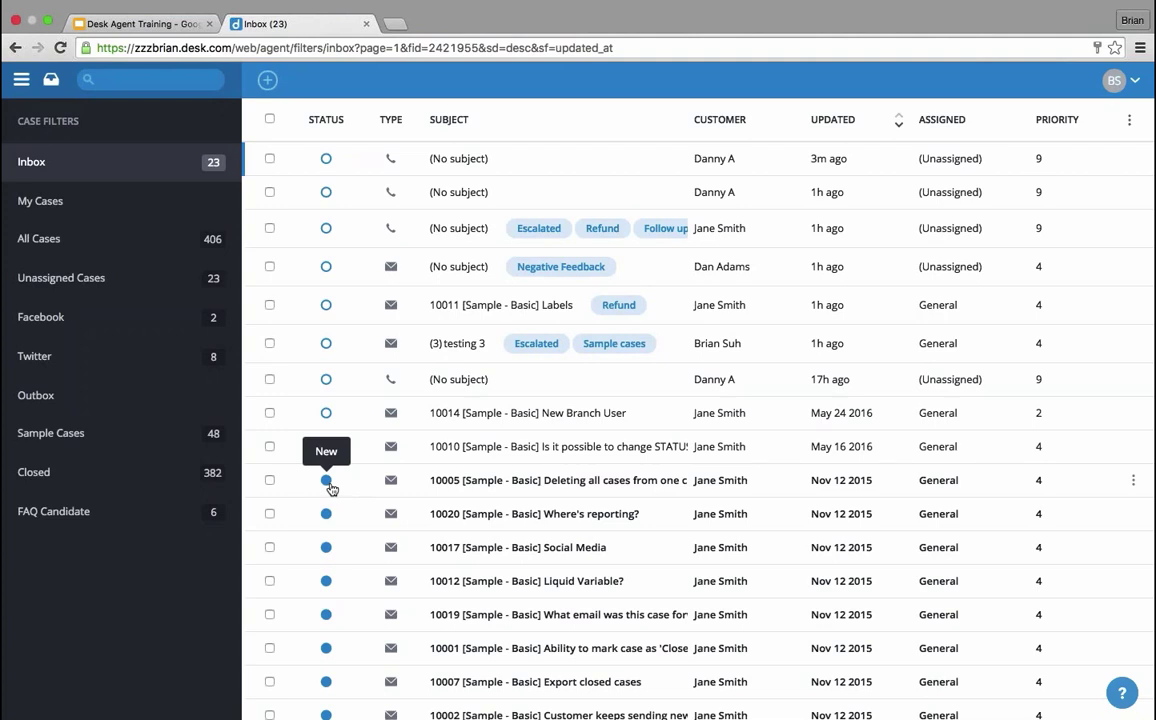
mouse_move(328, 414)
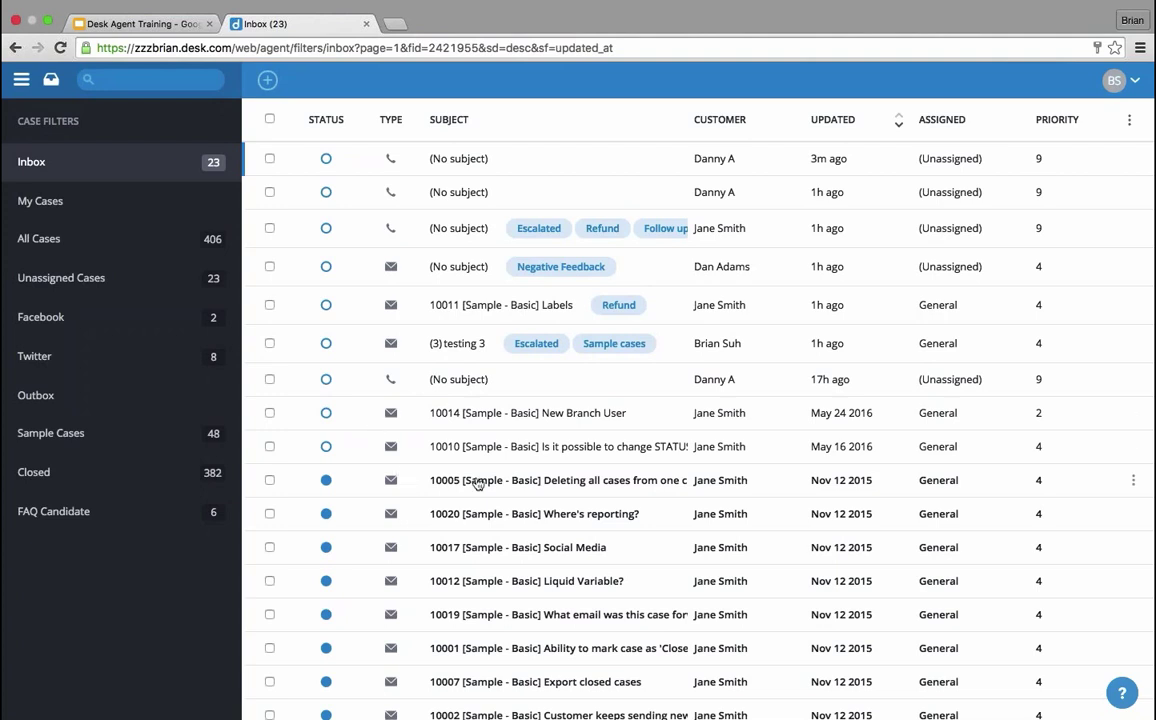
Open the case "10005 [Sample - Basic] Deleting all cases from one customer", keep it Open, and send the reply "test" with an update
mouse_move(479, 484)
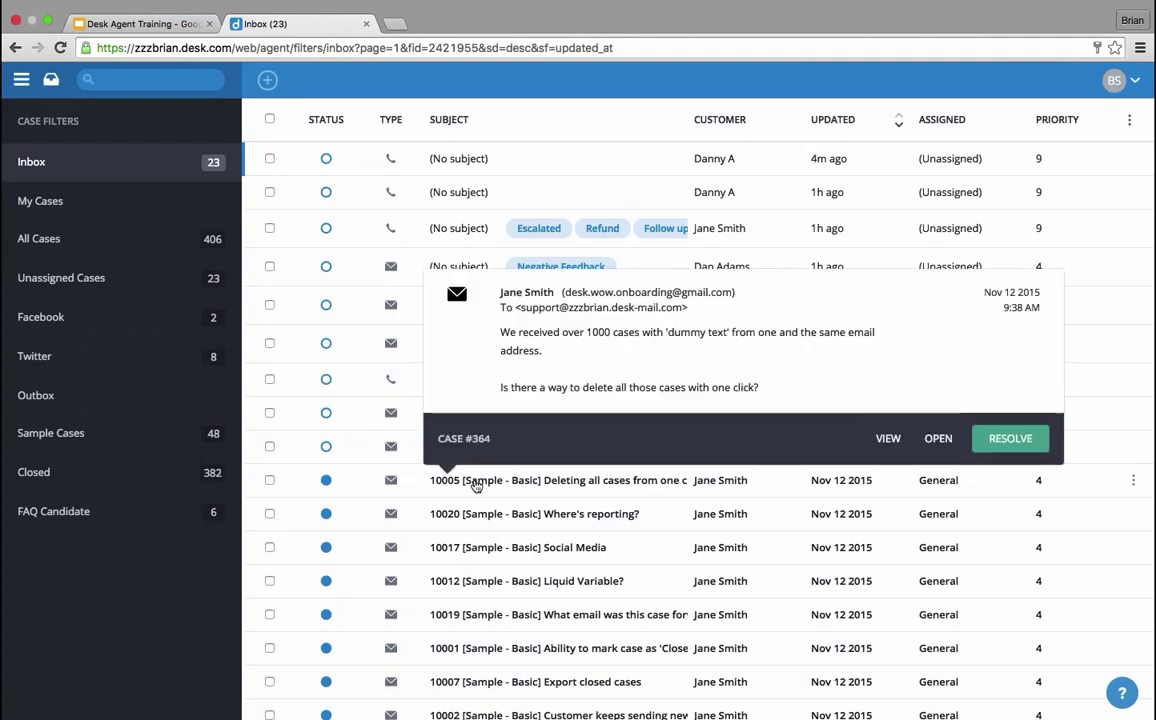
left_click(477, 484)
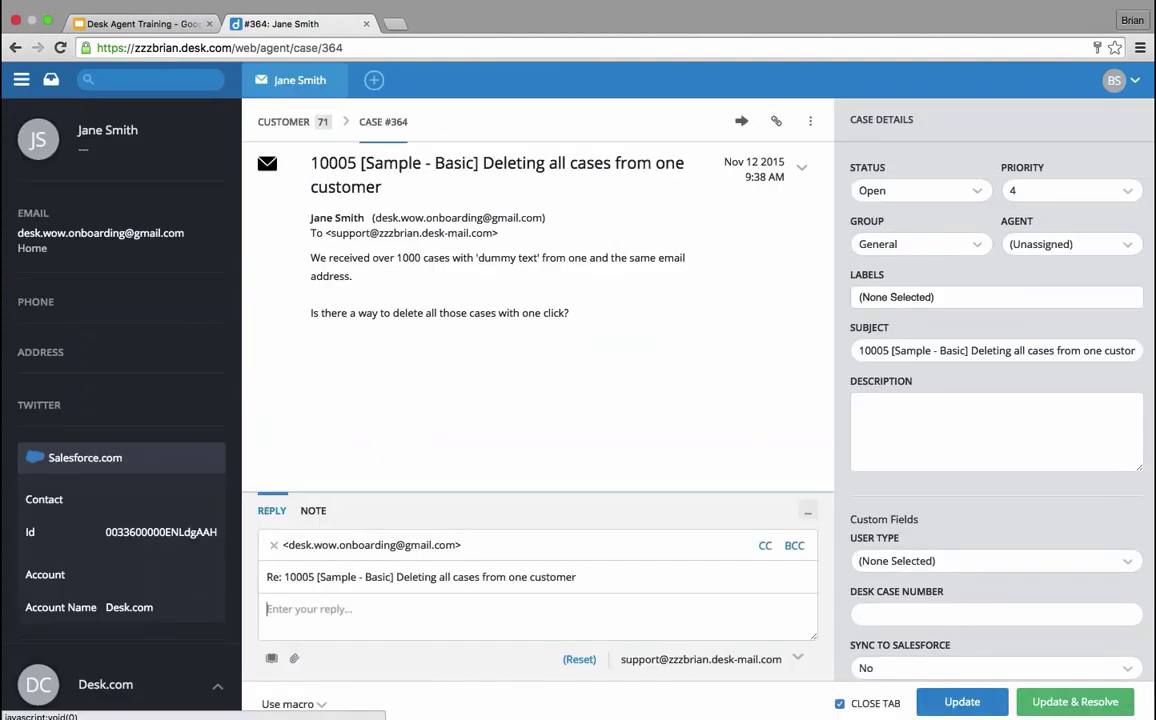
left_click(920, 192)
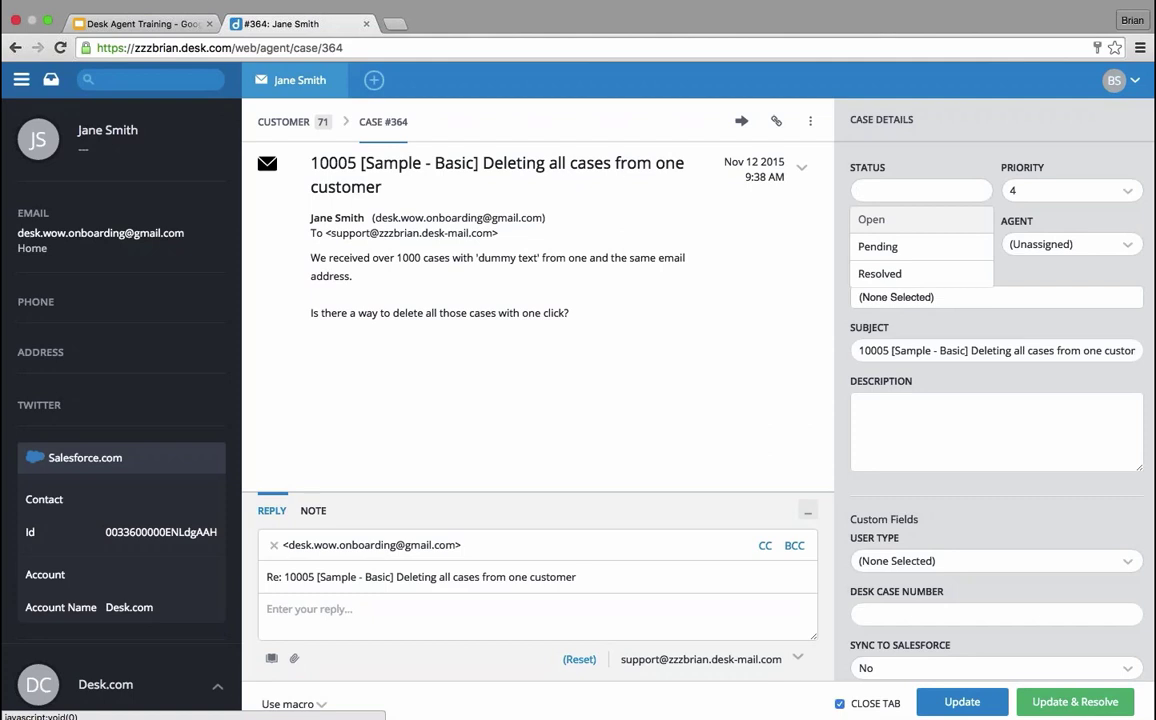
key("Return")
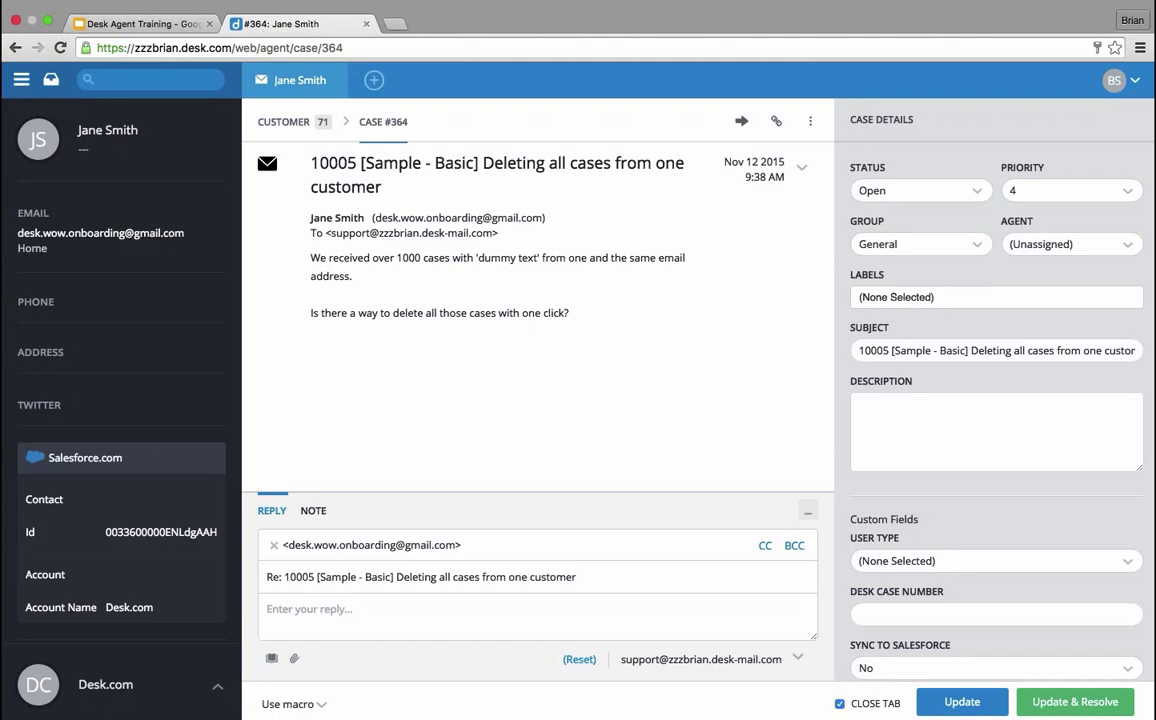
left_click(330, 615)
type("test")
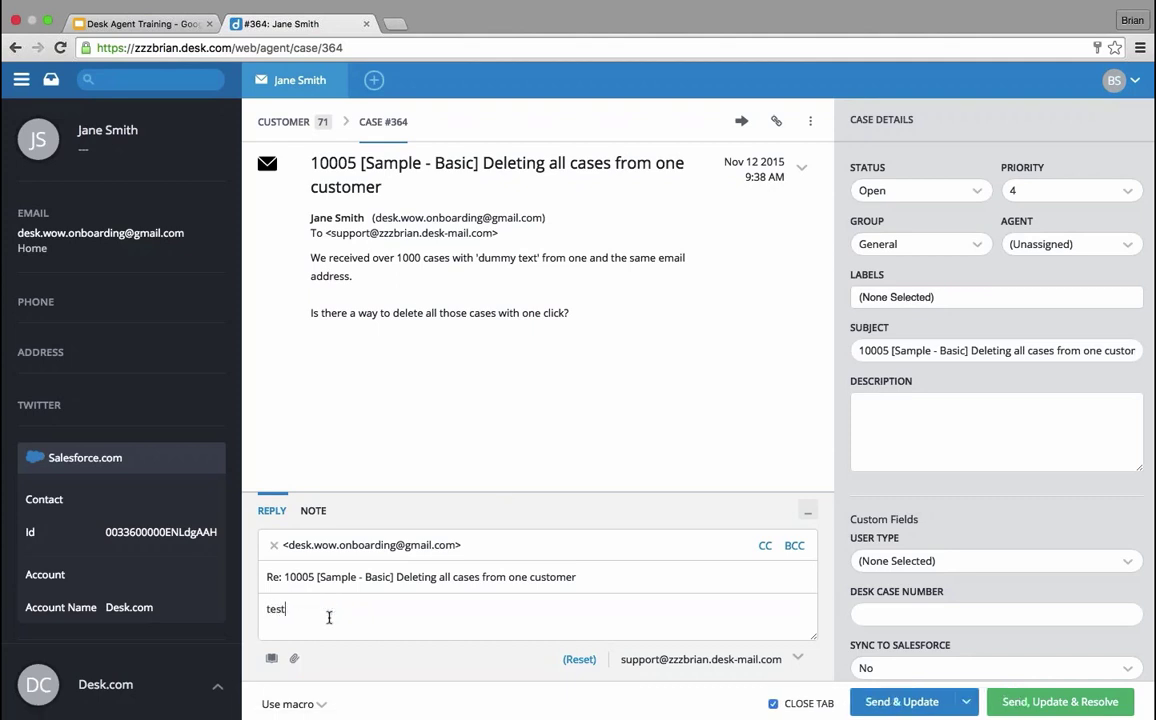
left_click(890, 704)
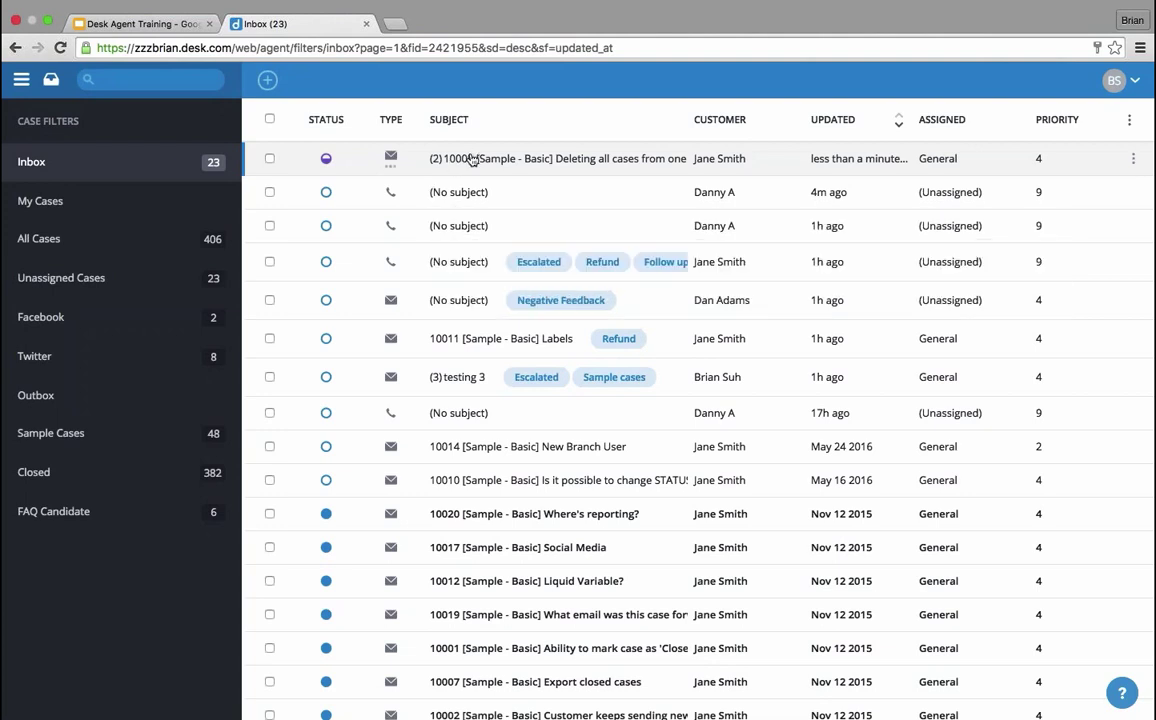
Check the 10005 sample case's status in the inbox, reopen the case, and set its status to Open
mouse_move(492, 163)
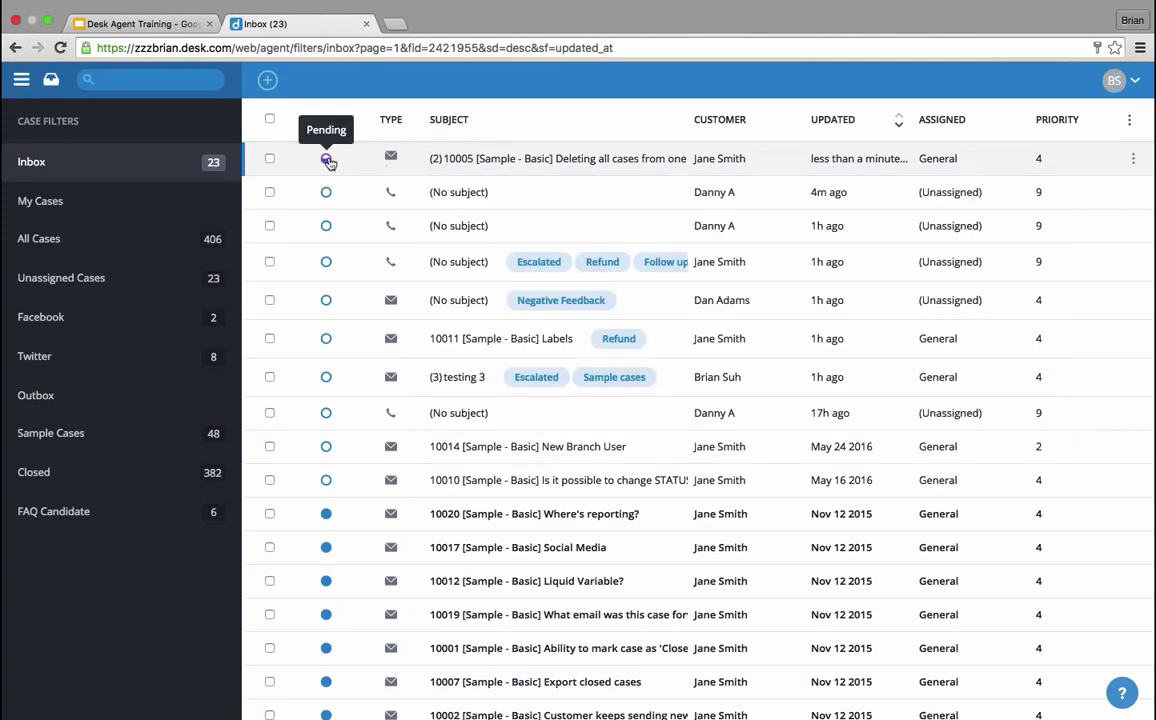
left_click(465, 165)
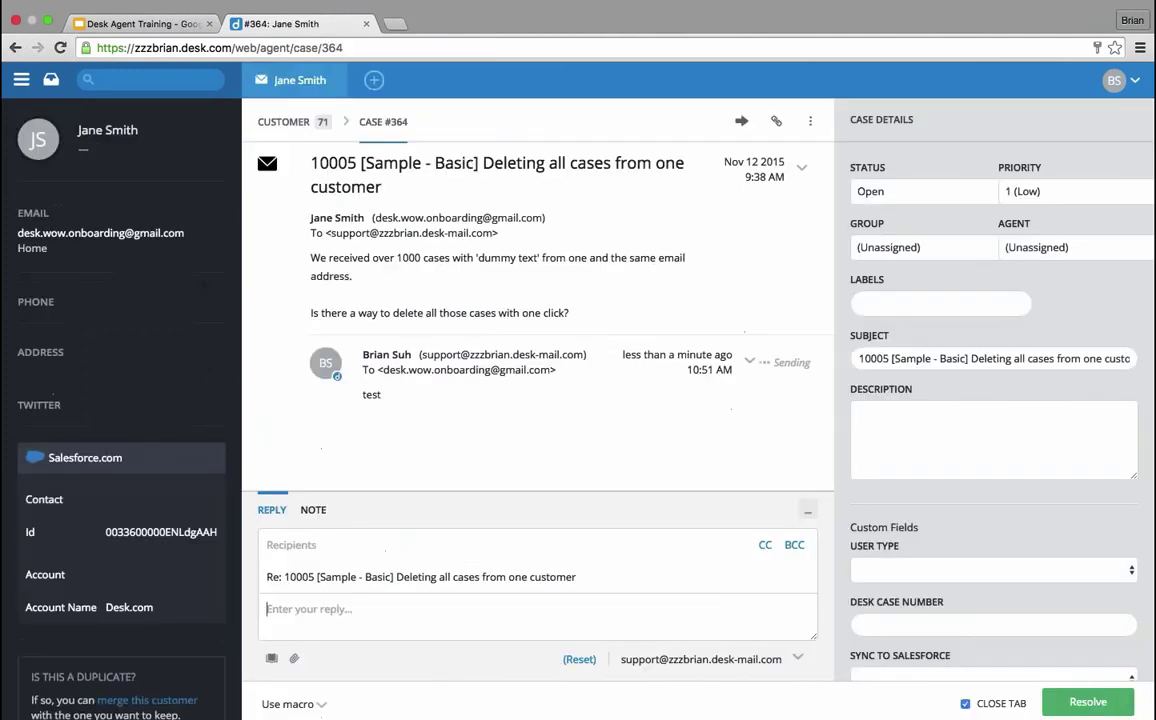
left_click(930, 192)
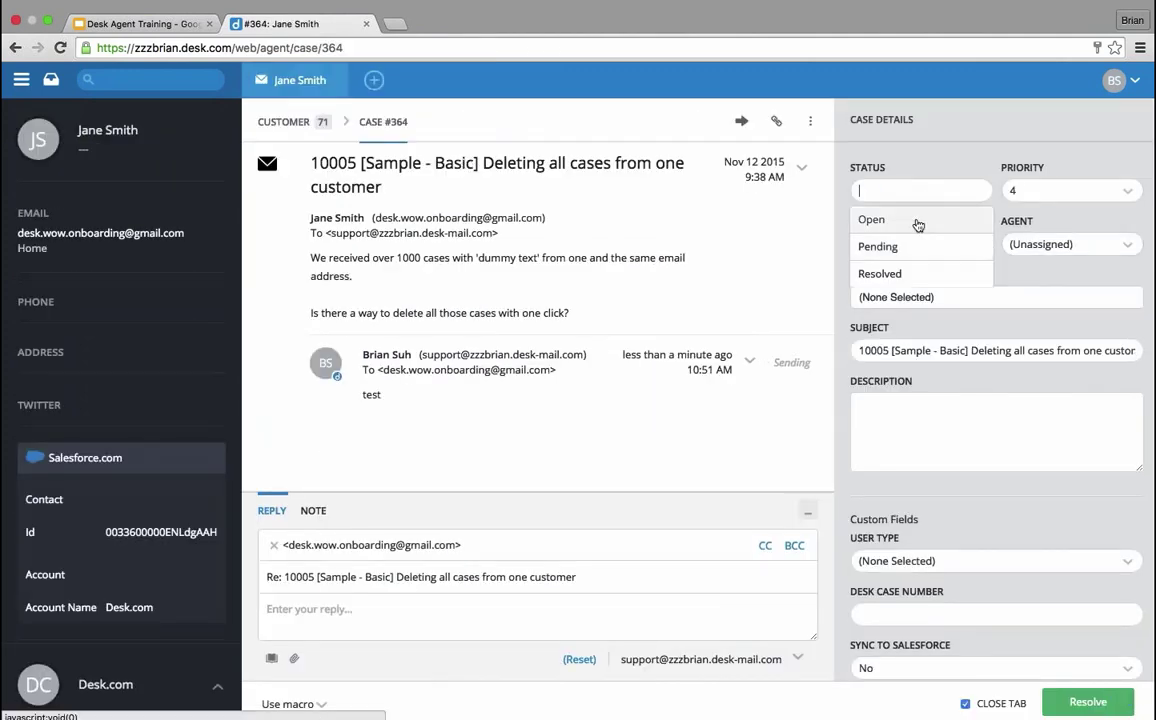
left_click(877, 219)
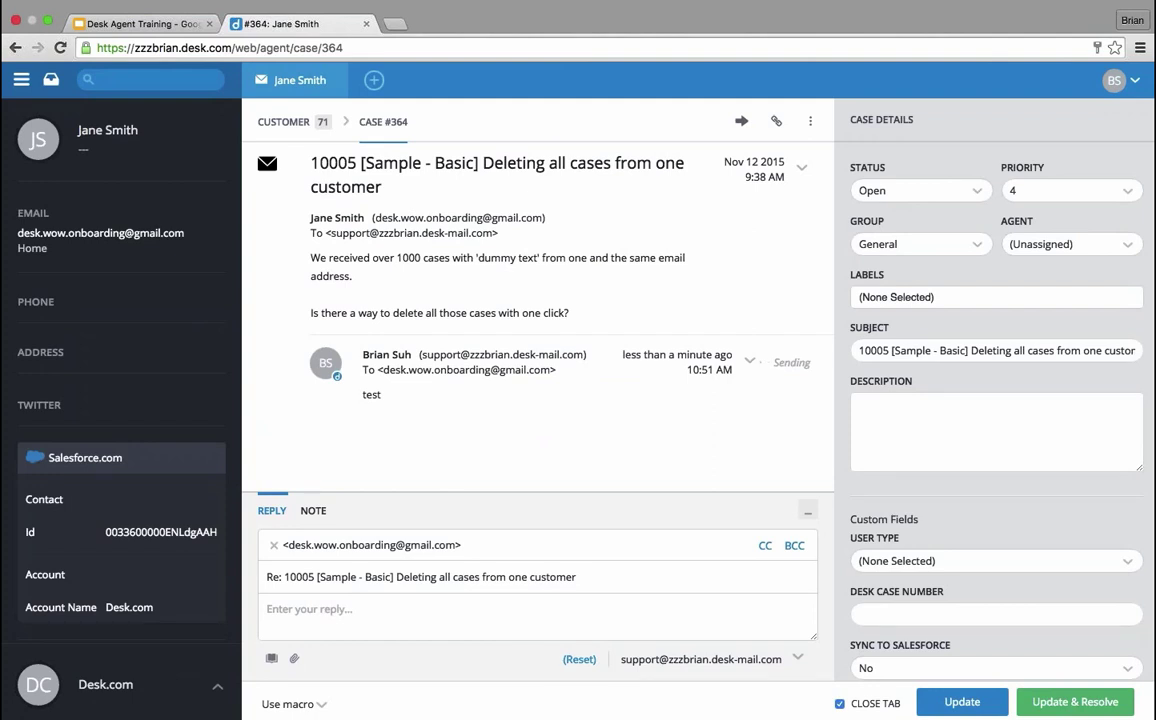
Write the reply "test" in the 10005 sample case, set the status to Resolved, and send and update it
left_click(356, 608)
type("test")
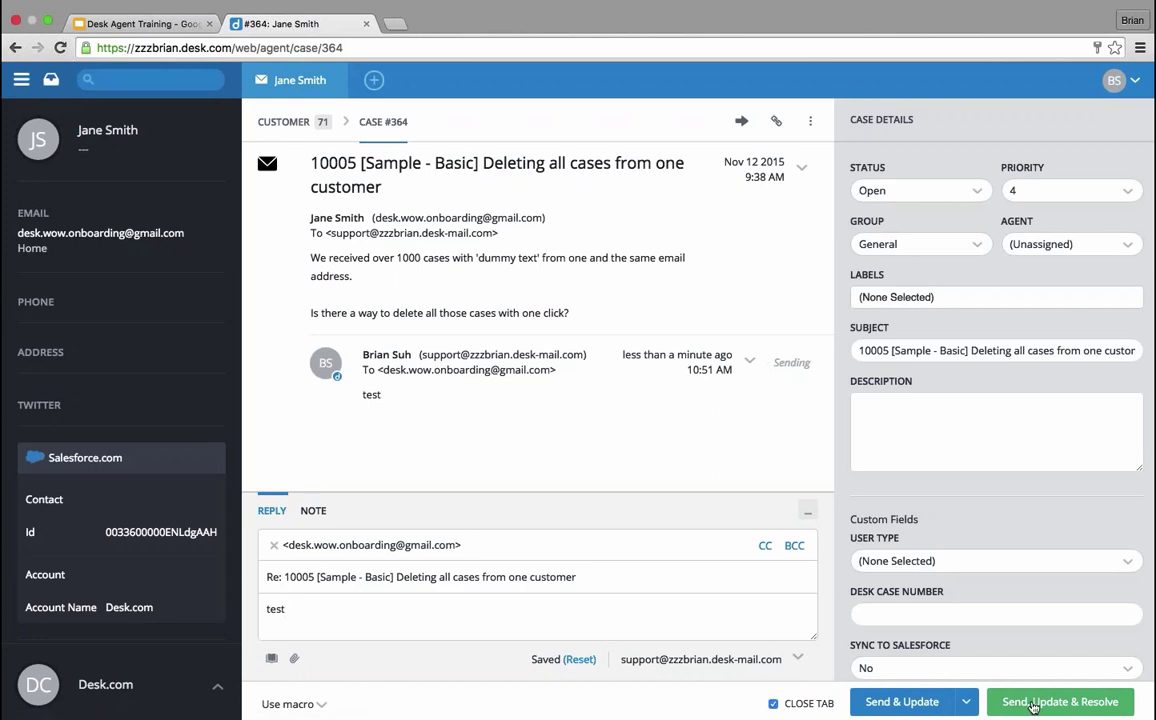
left_click(885, 192)
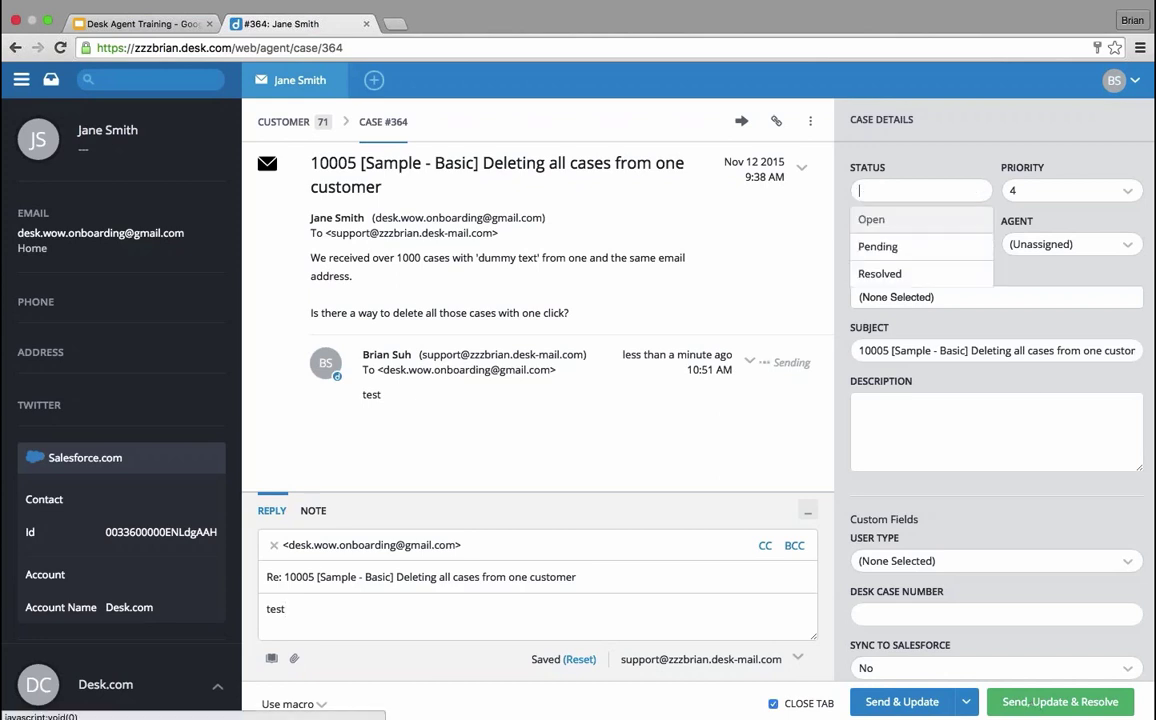
left_click(906, 276)
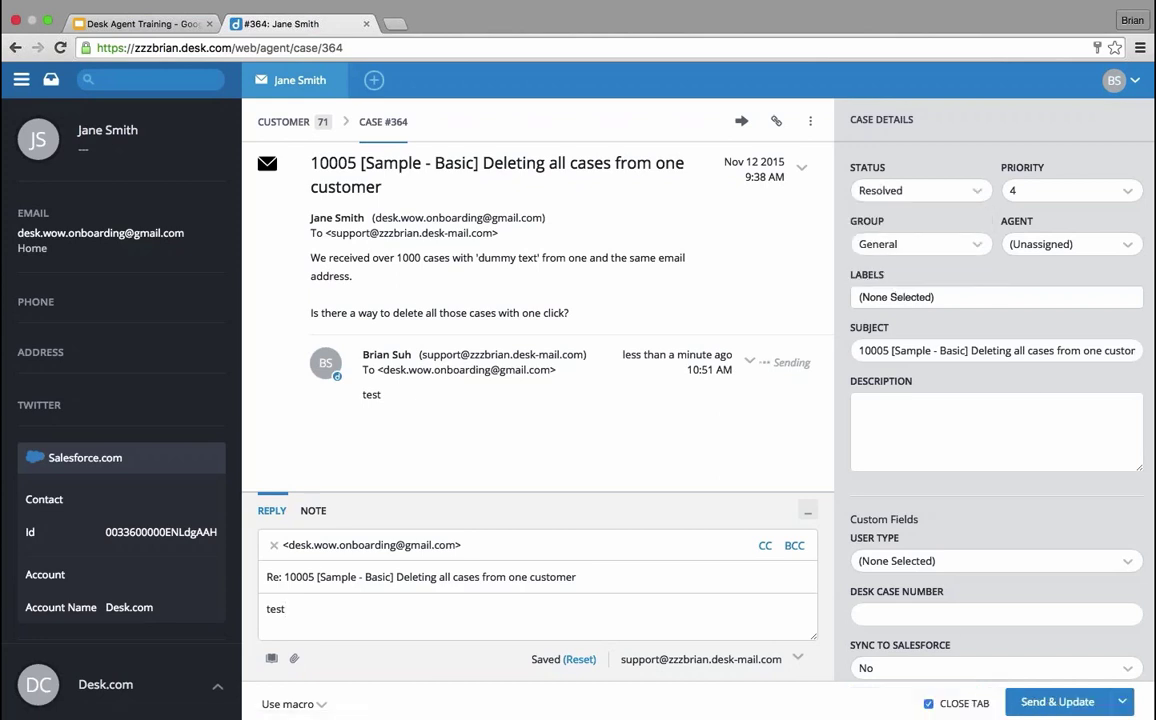
left_click(1058, 702)
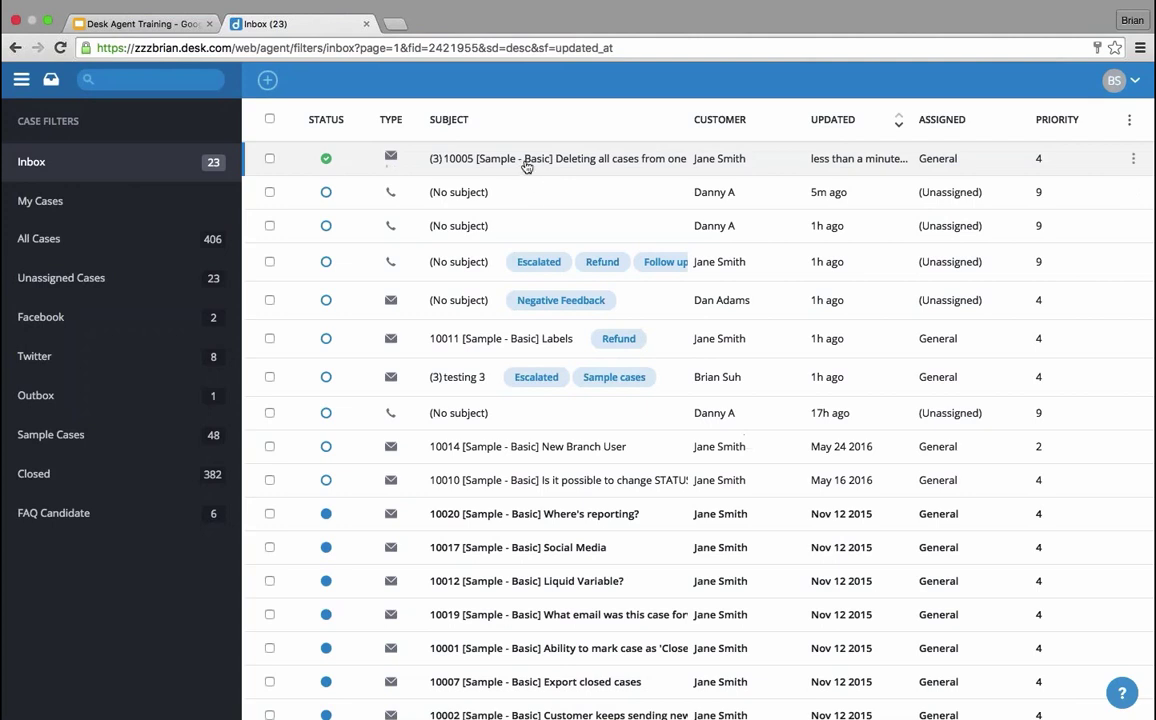
Open the newest phone case and examine the customer's phone entry fields and the option to add a company
left_click(473, 195)
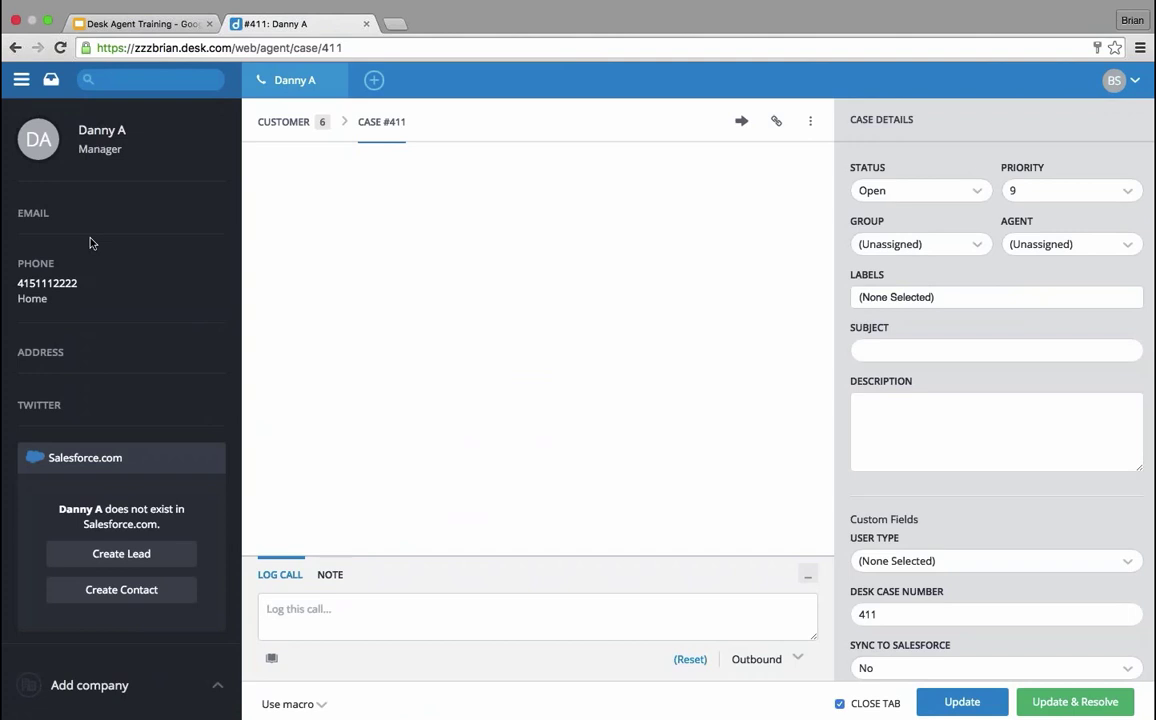
left_click(217, 264)
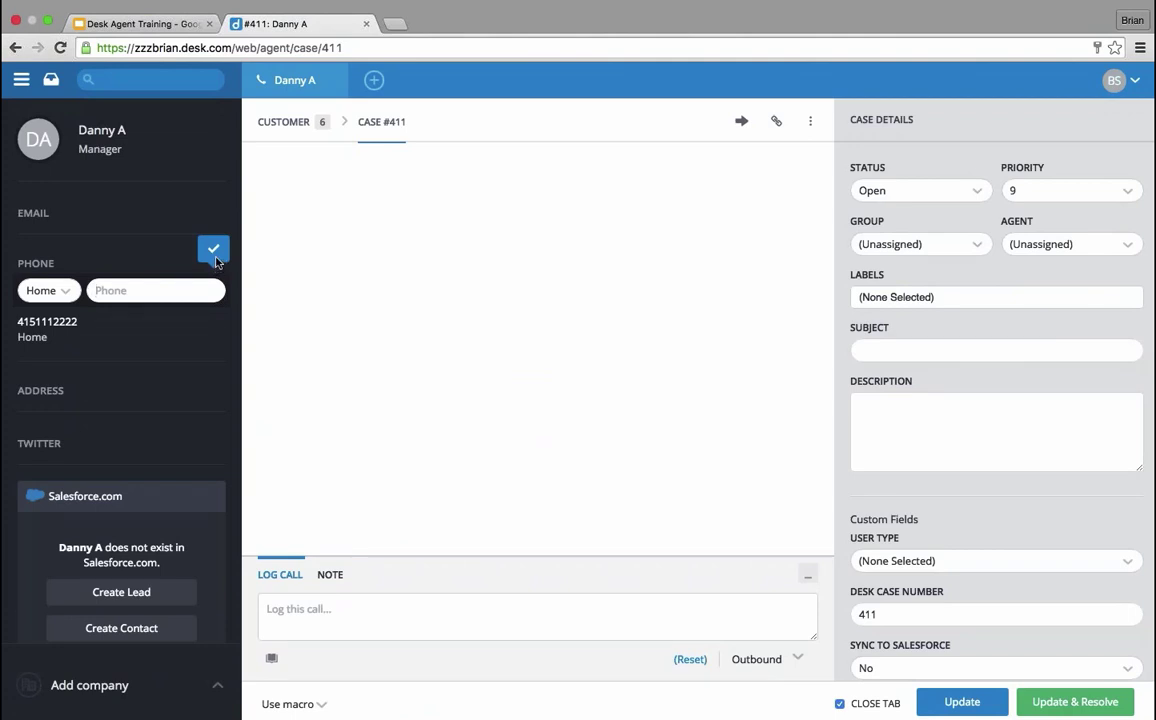
left_click(213, 252)
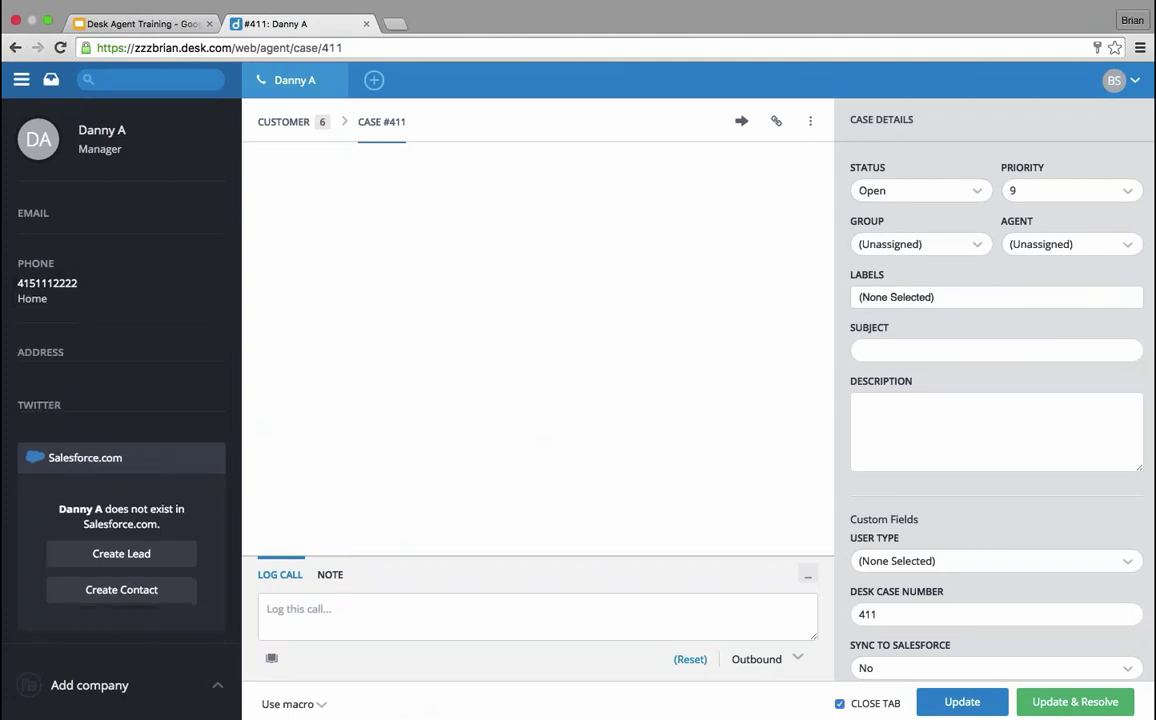
left_click(126, 692)
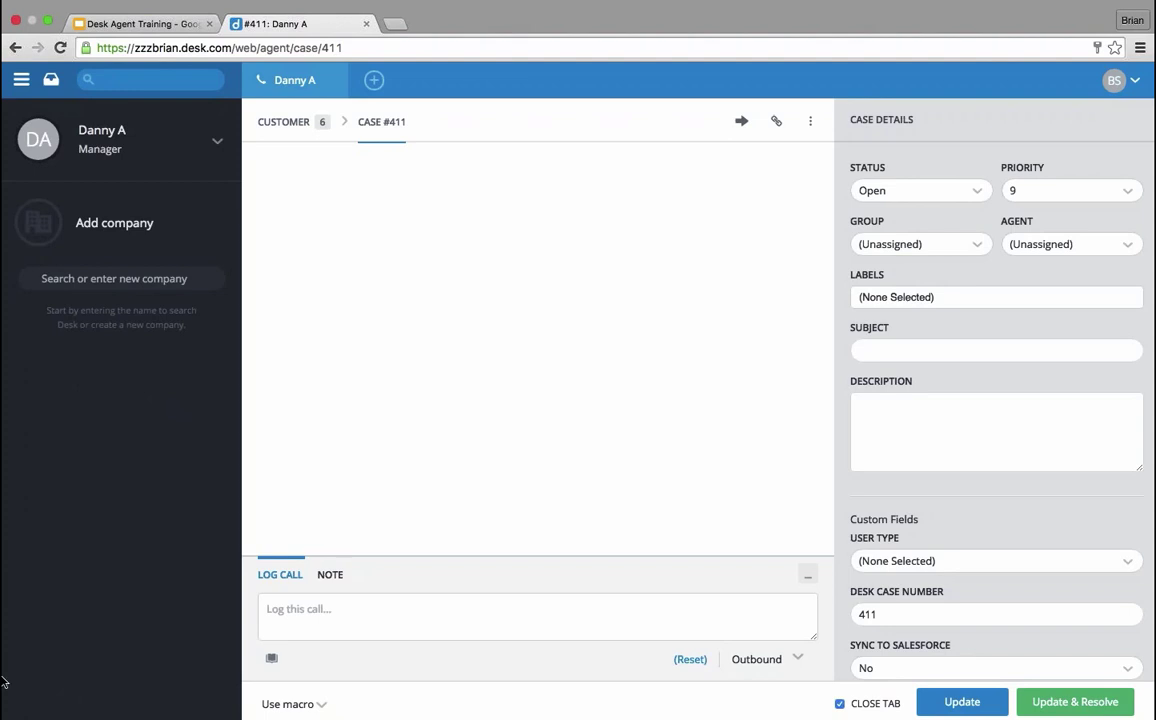
Open the "Negative Feedback" email case and the "10011 [Sample - Basic] Labels" case from the inbox alongside the phone case
left_click(51, 79)
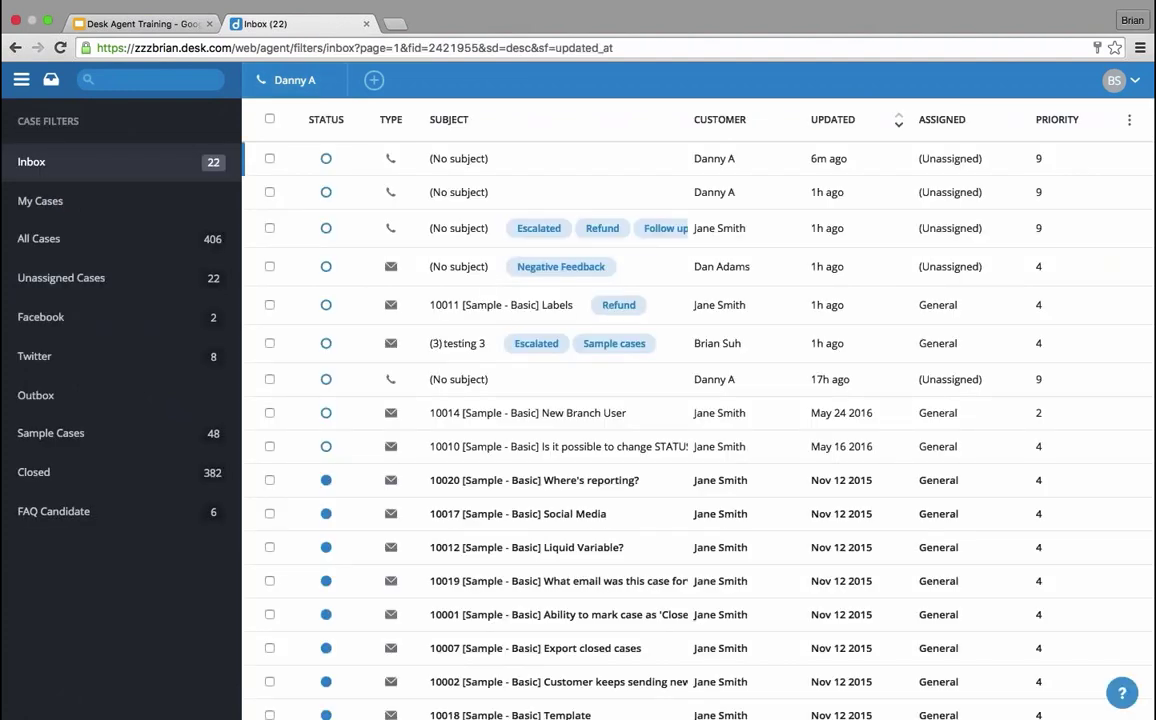
left_click(463, 270)
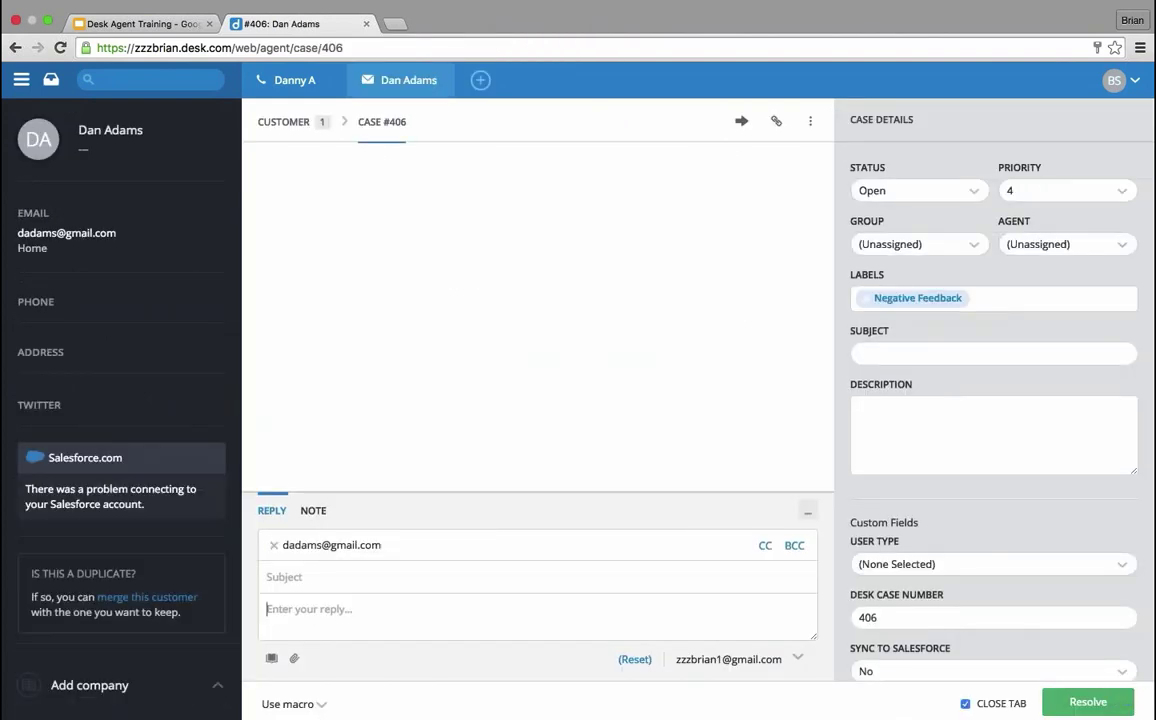
left_click(51, 79)
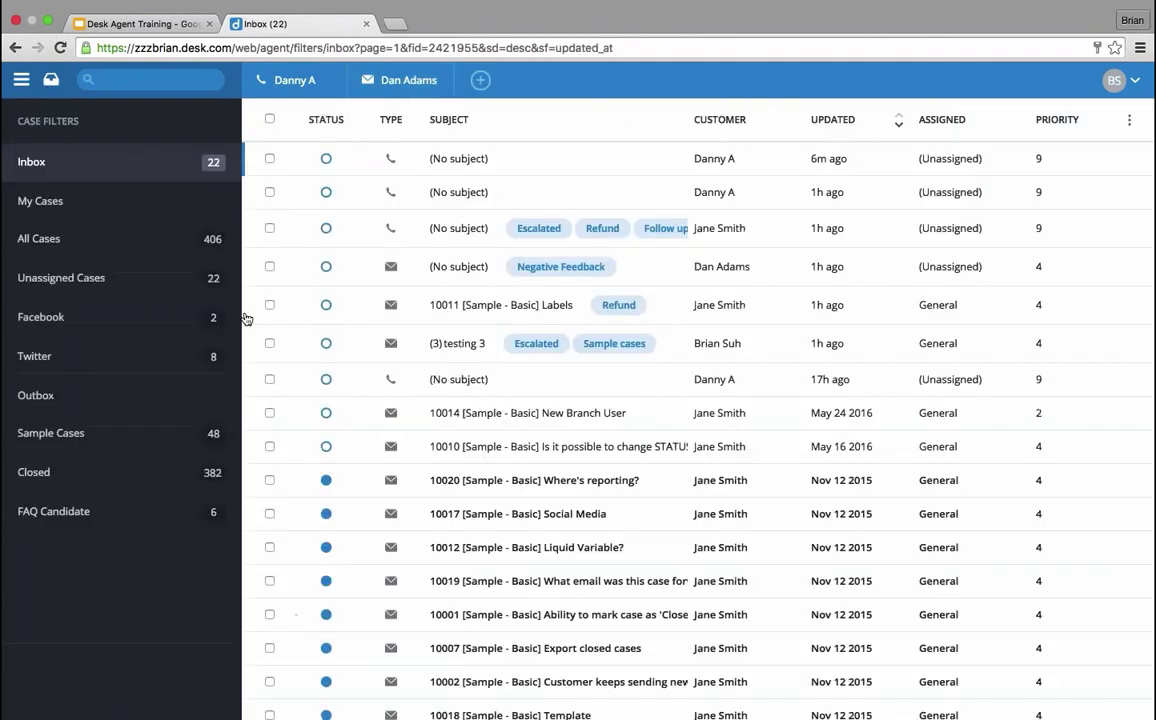
left_click(463, 303)
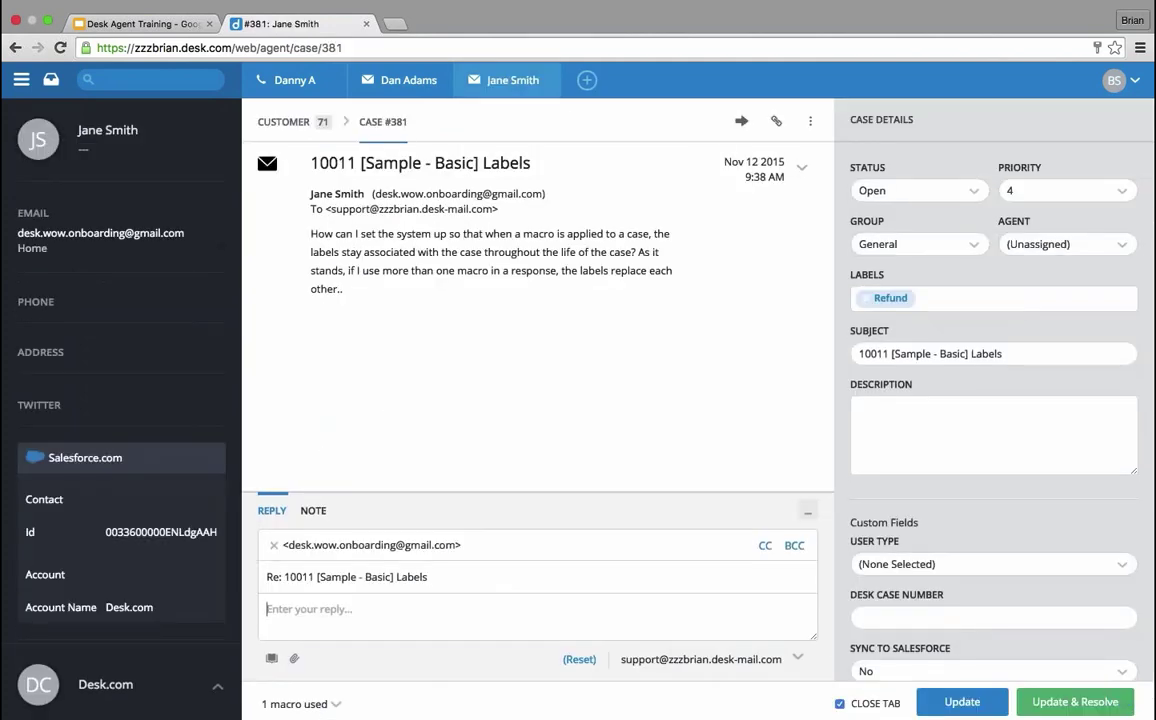
Switch between the three open cases and expand the reply editor in the "10011 [Sample - Basic] Labels" case
left_click(294, 78)
left_click(395, 80)
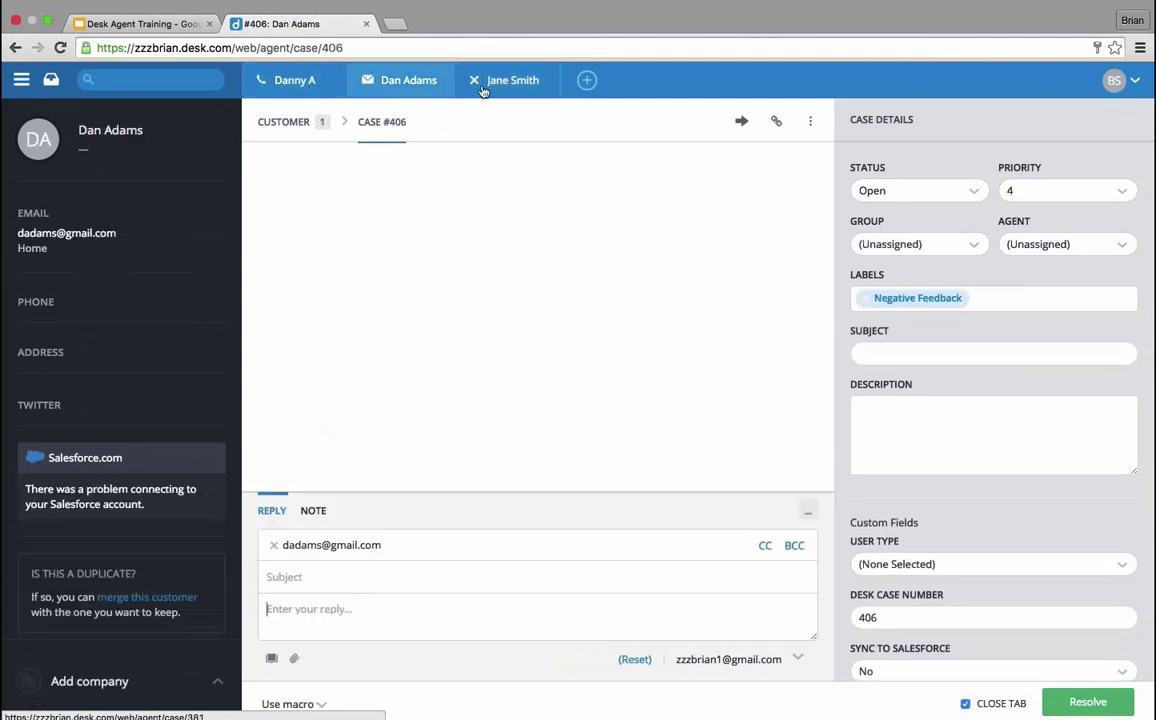
left_click(503, 82)
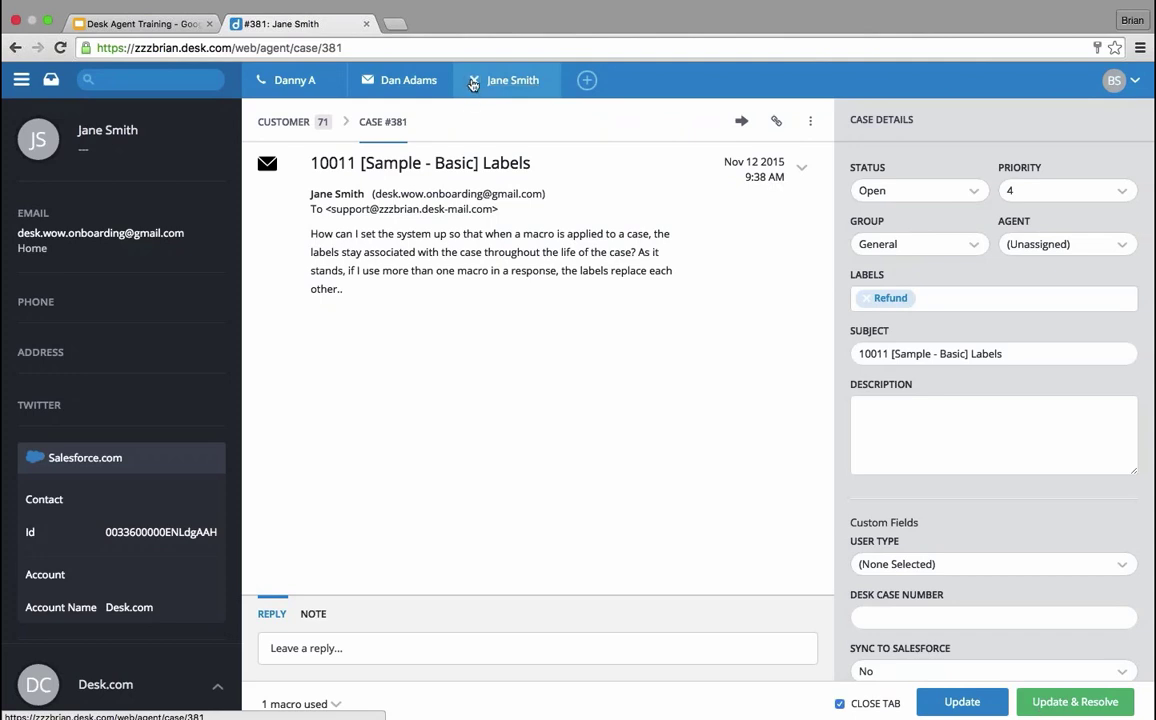
left_click(400, 648)
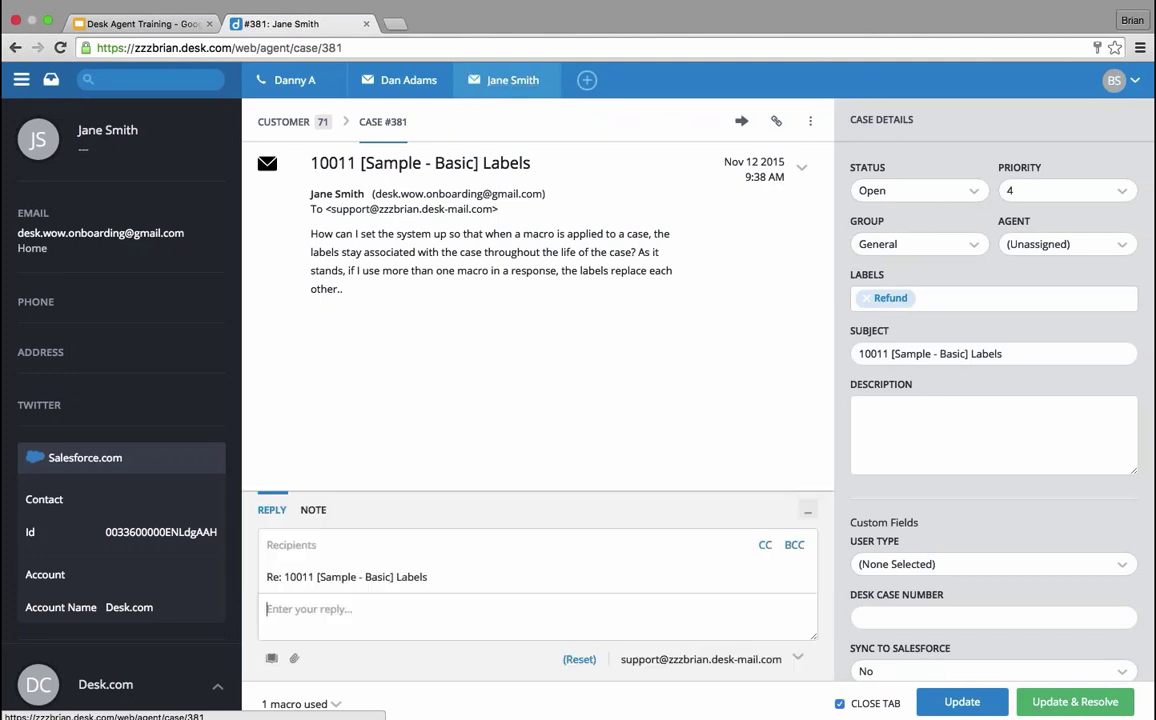
Write the reply "test" in the "10011 [Sample - Basic] Labels" case and close its tab with the update option
type("test")
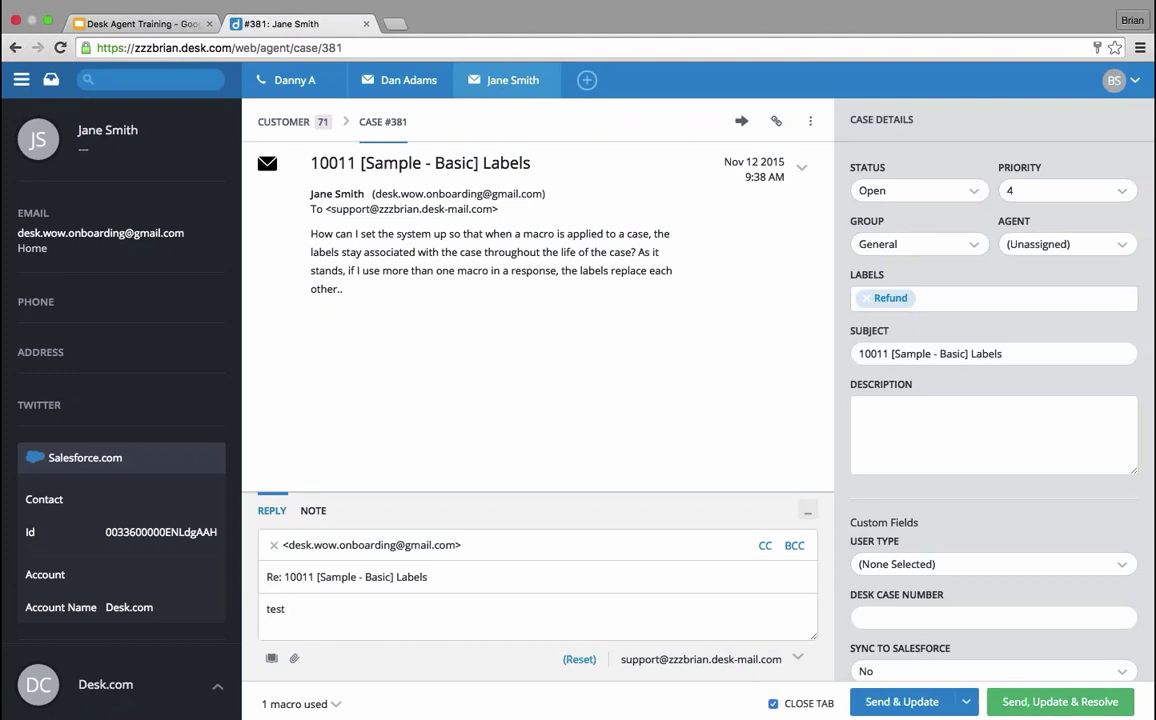
left_click(474, 81)
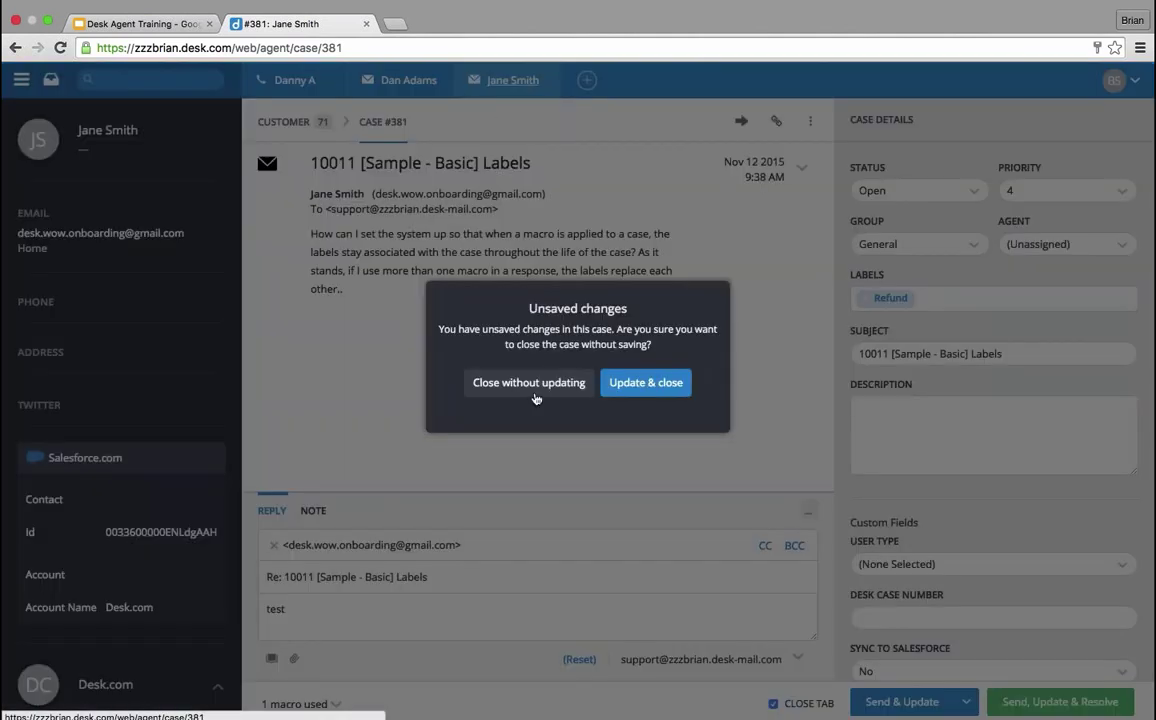
left_click(645, 385)
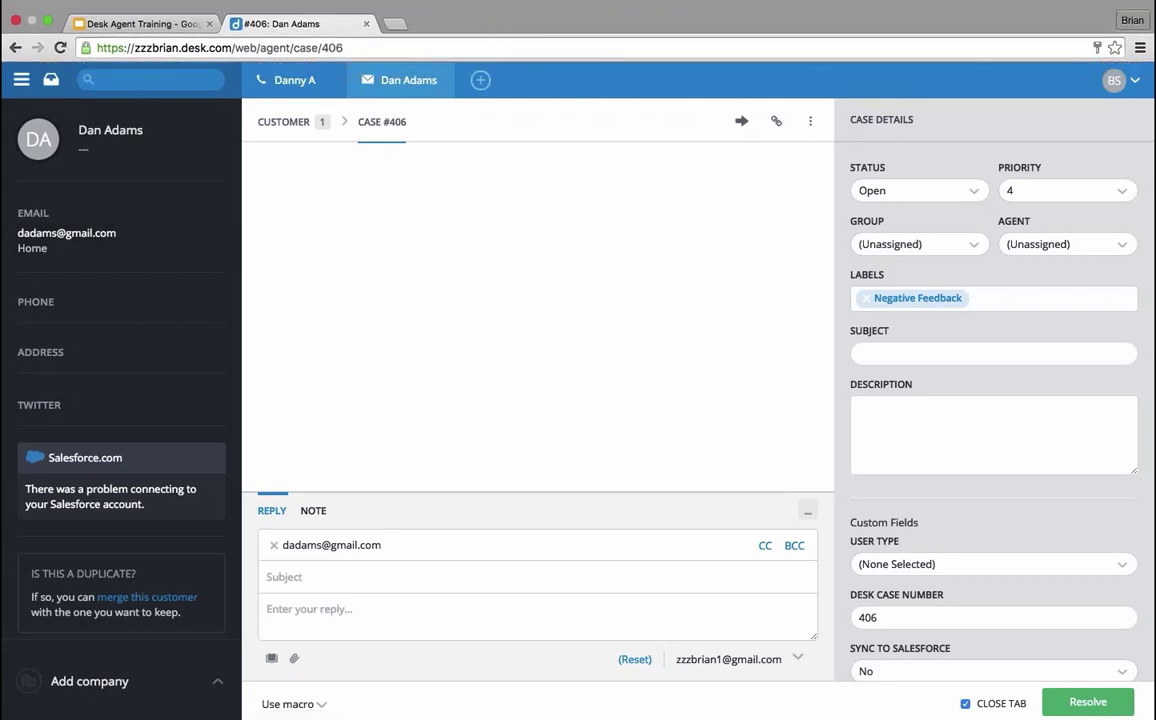
Open the "10020 [Sample - Basic] Where's reporting?" case from the inbox and examine its Forward Case form
left_click(51, 79)
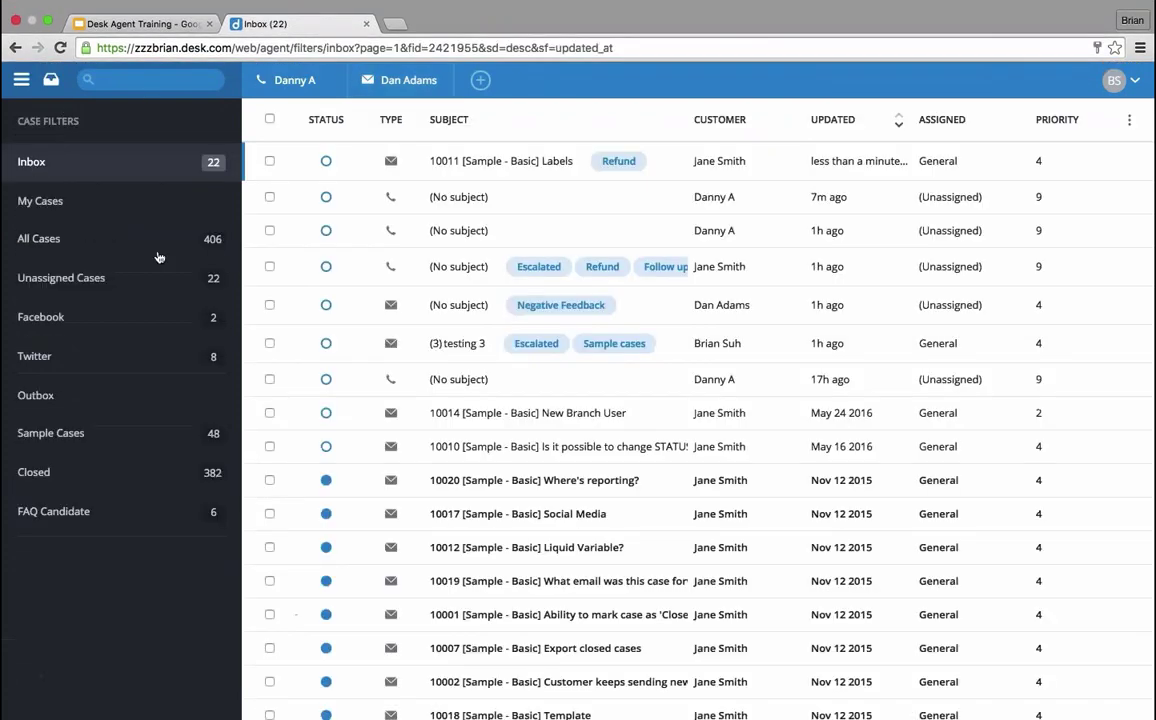
left_click(488, 485)
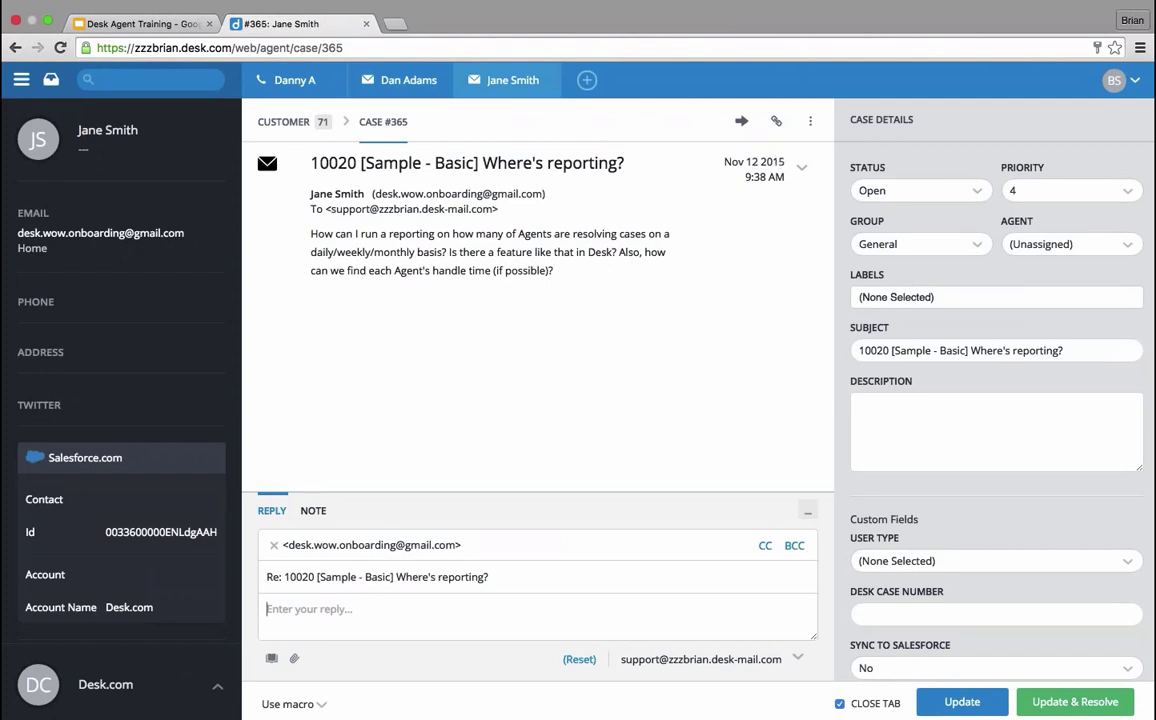
left_click(741, 121)
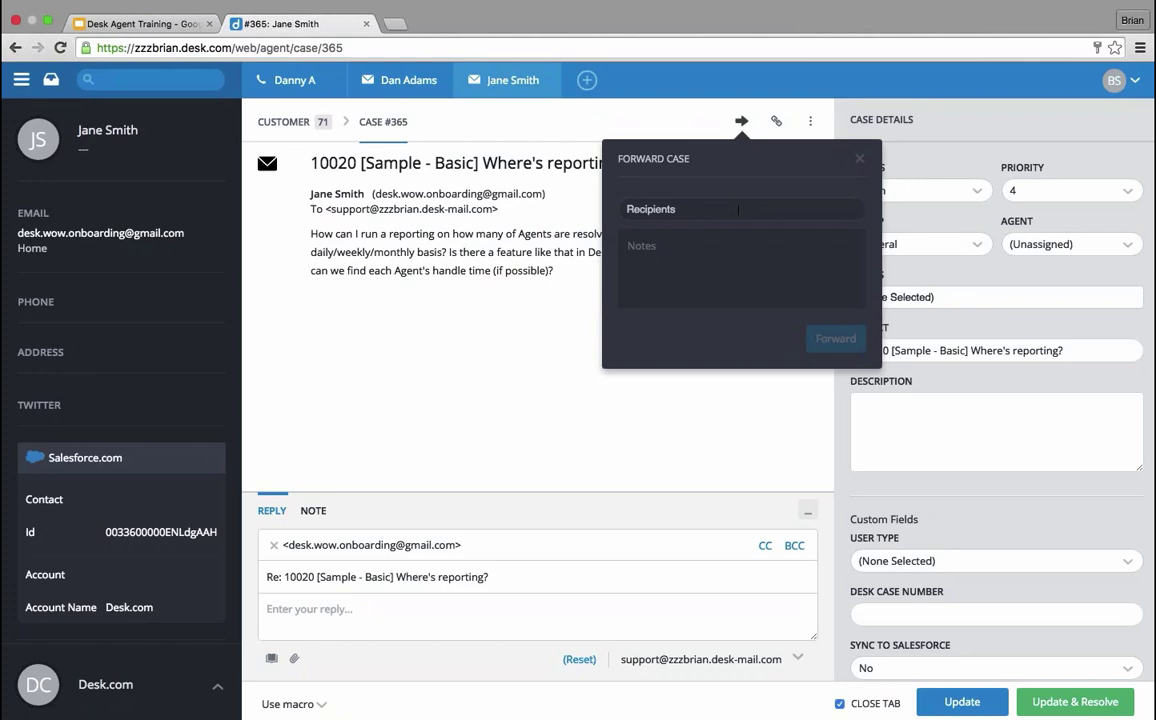
left_click(859, 158)
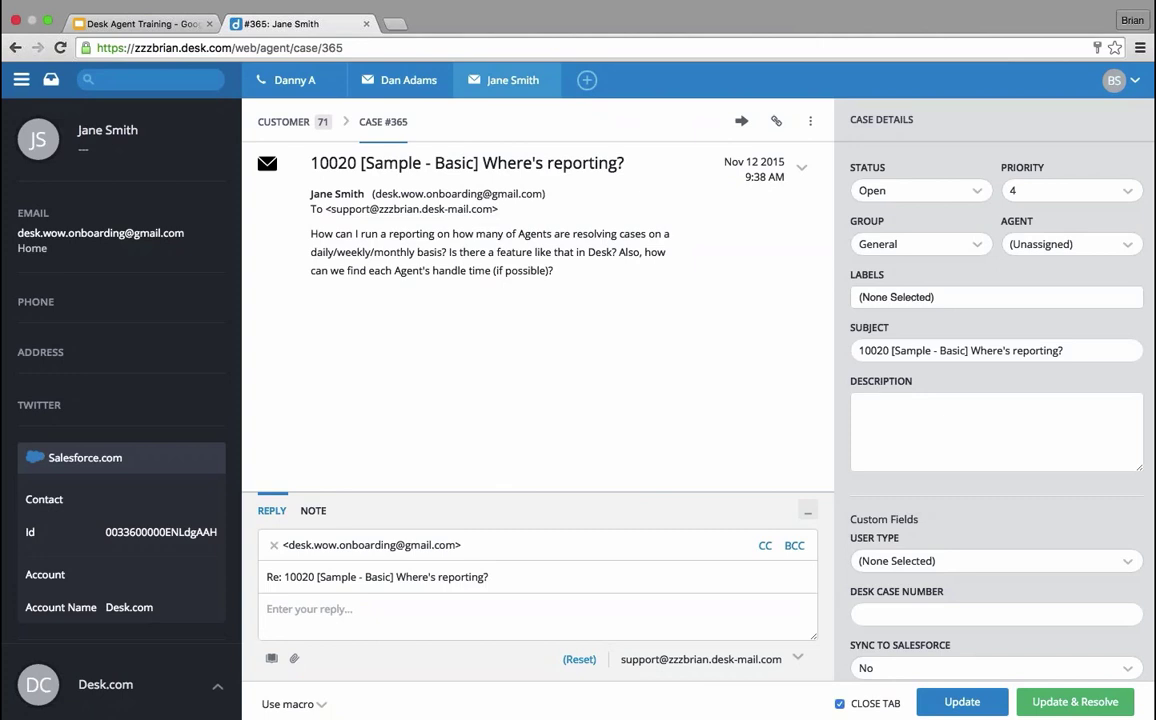
Browse the available labels and add the label "Follow up needed" to the 10020 case
left_click(1001, 295)
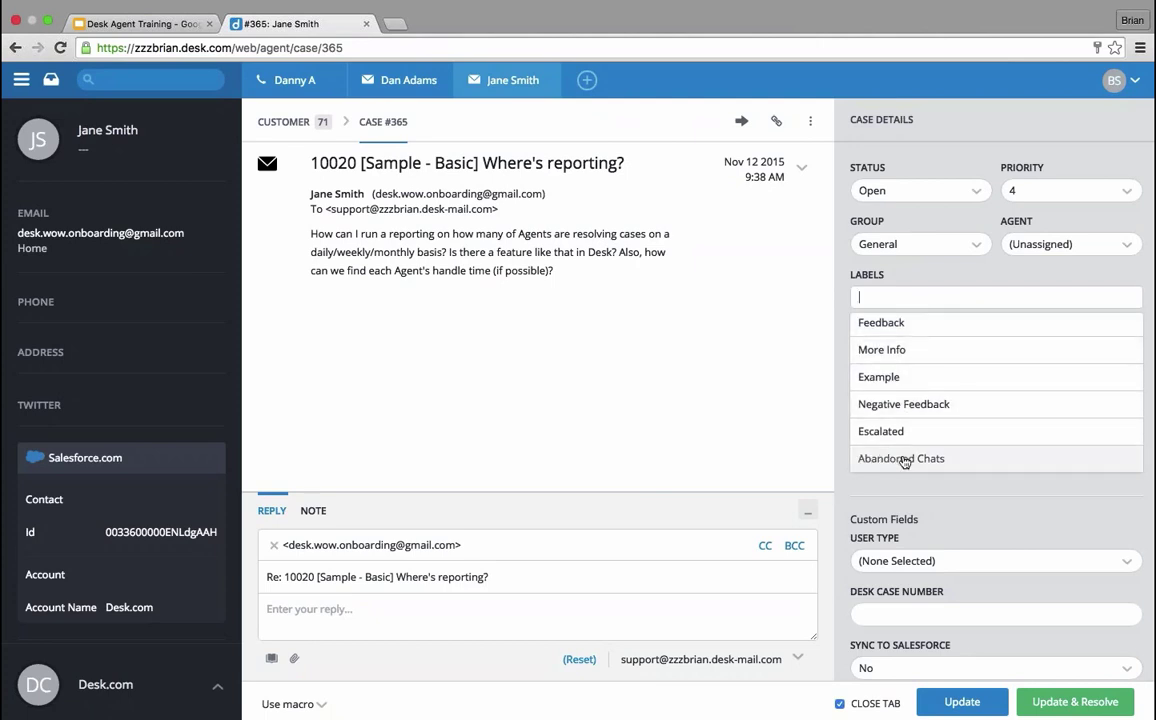
scroll(915, 398, "down", 10)
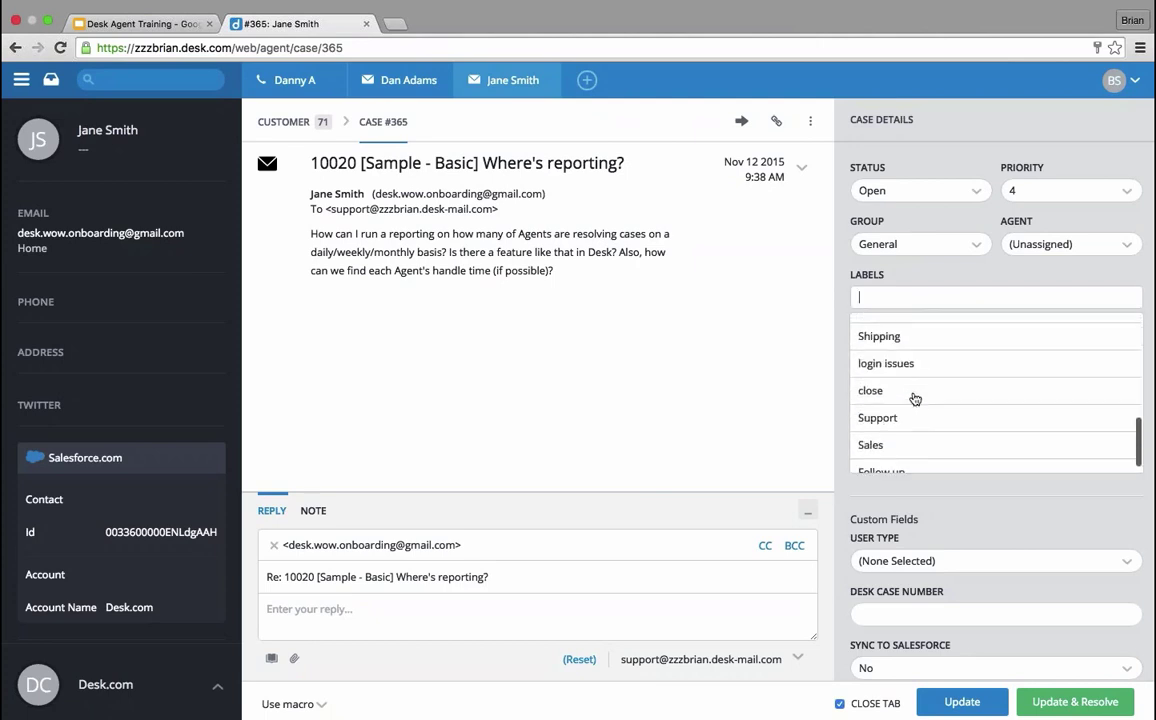
scroll(913, 400, "up", 10)
key("Escape")
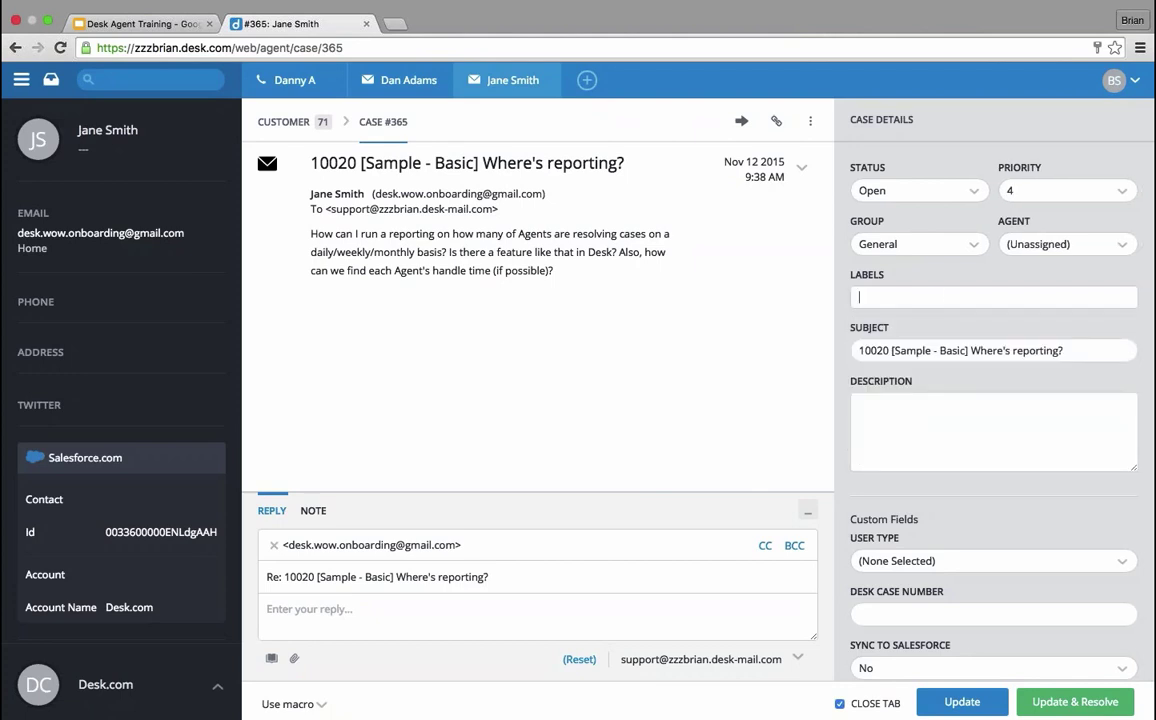
type("f")
key("BackSpace")
type("F")
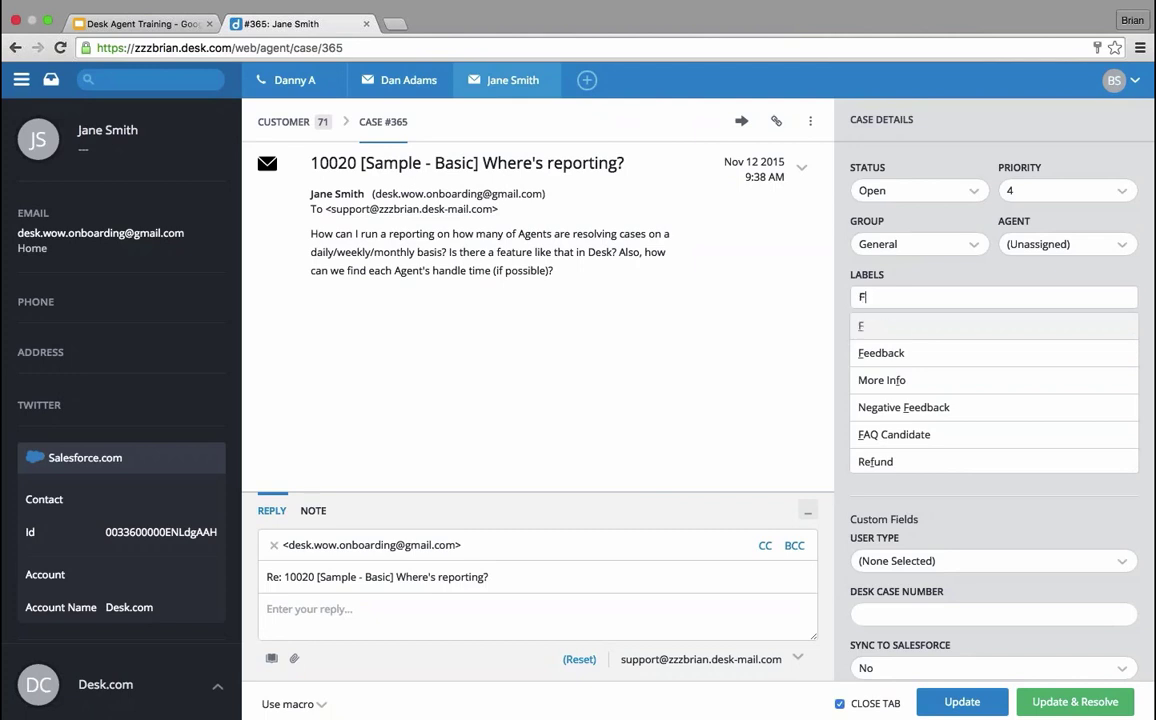
type("ollow up")
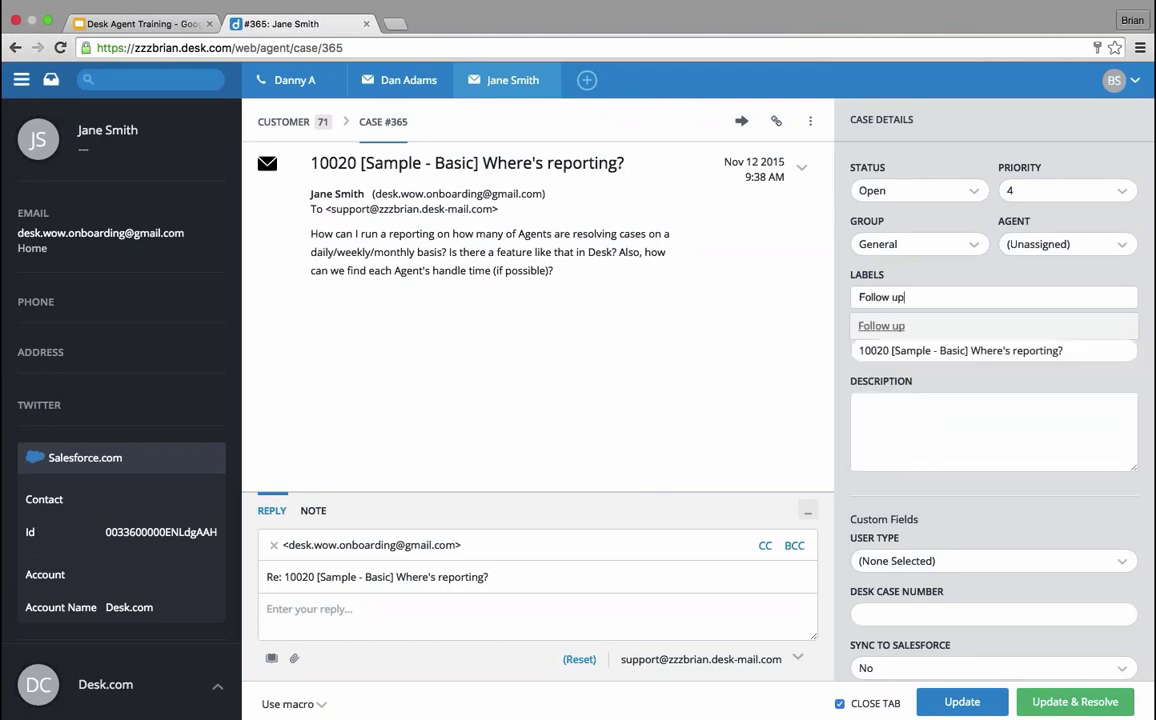
type(" needed")
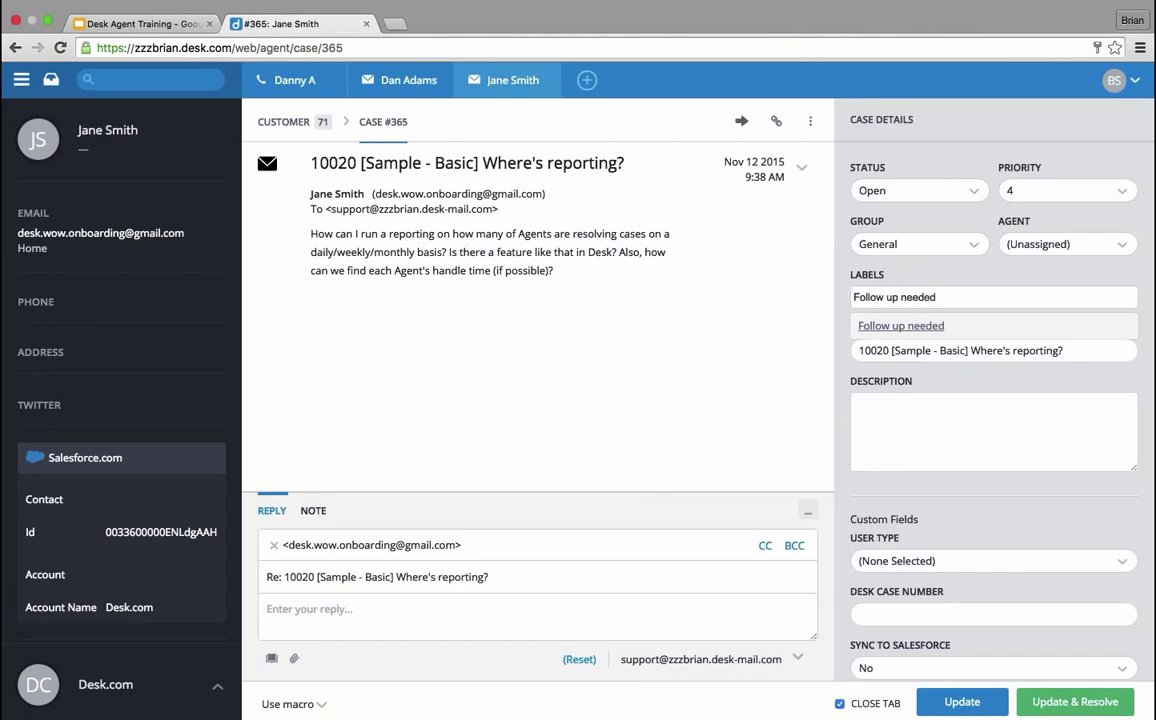
key("Return")
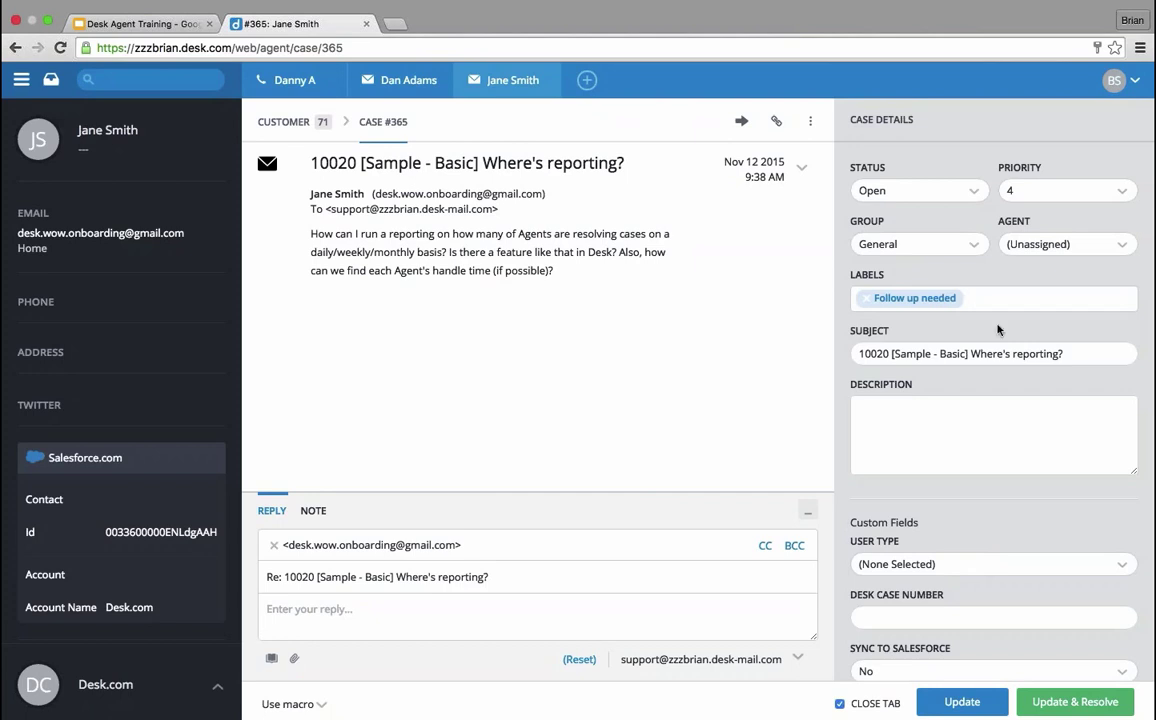
Examine the 10020 case's custom fields and case timeline, and compare its note editor with the reply editor
scroll(940, 468, "down", 3)
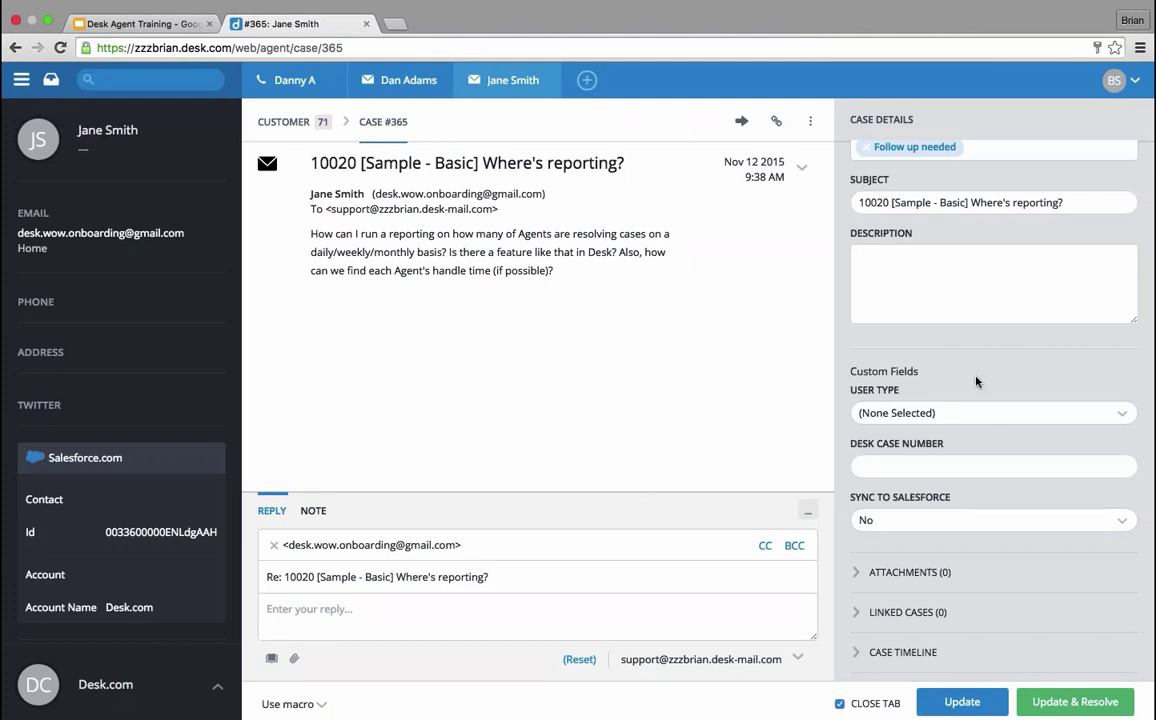
scroll(976, 381, "down", 1)
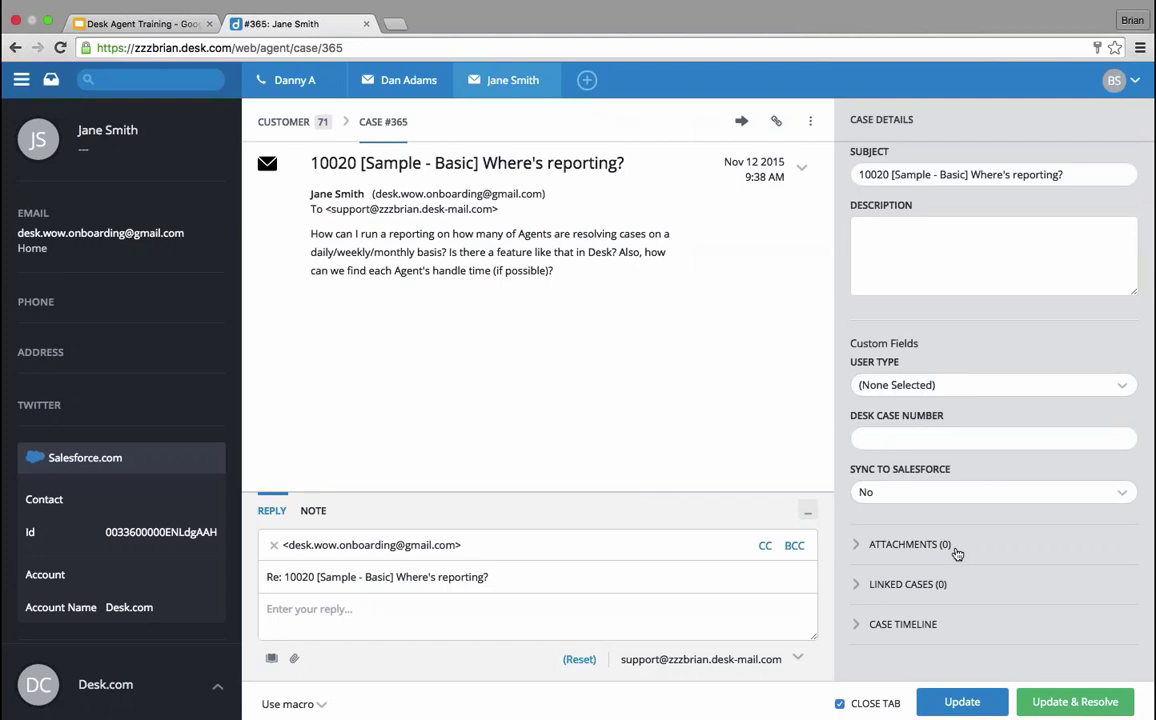
left_click(903, 624)
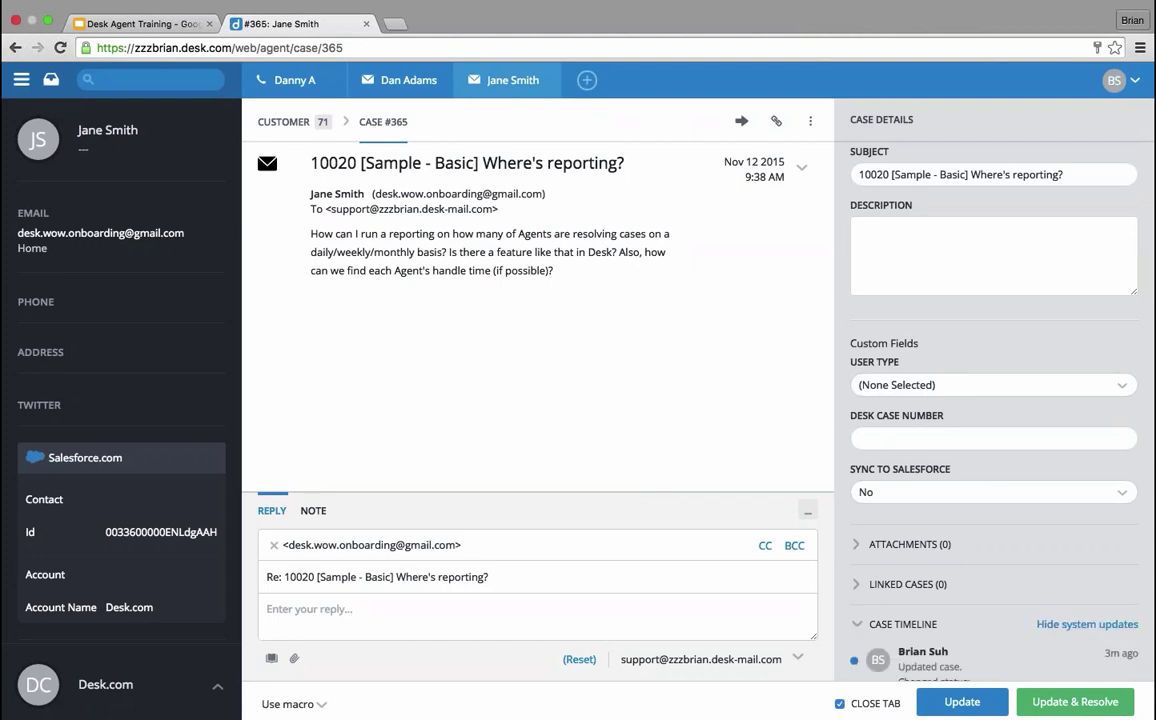
scroll(993, 400, "down", 10)
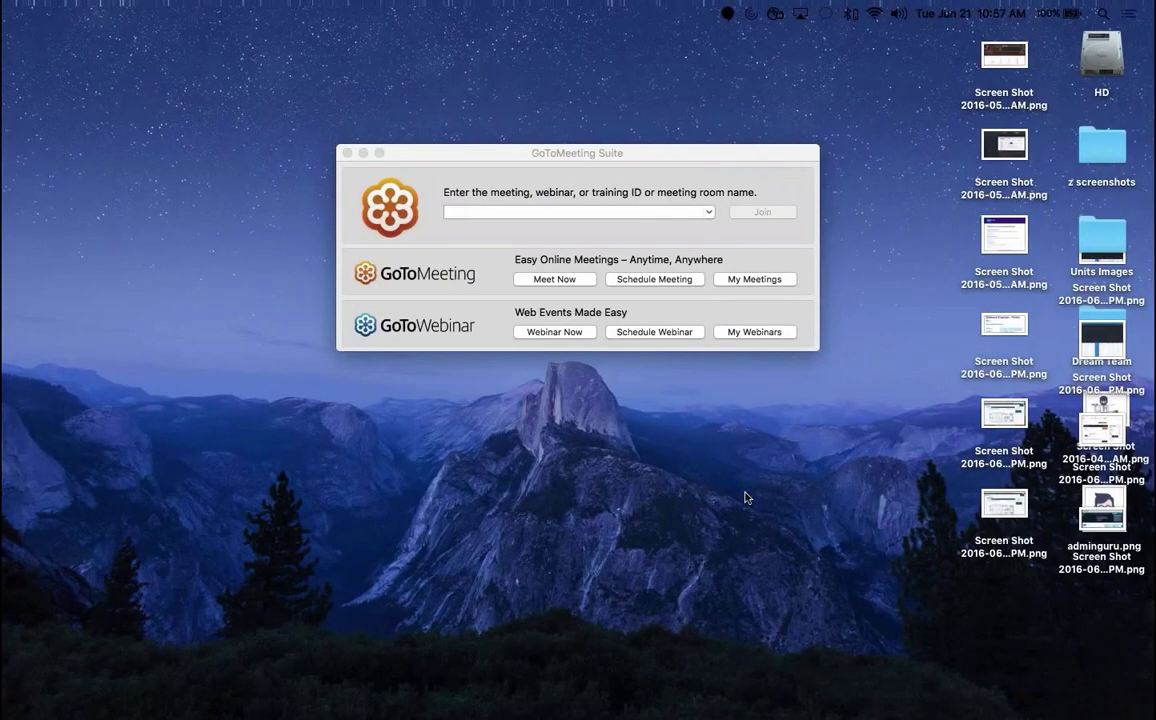
key("ctrl+Right")
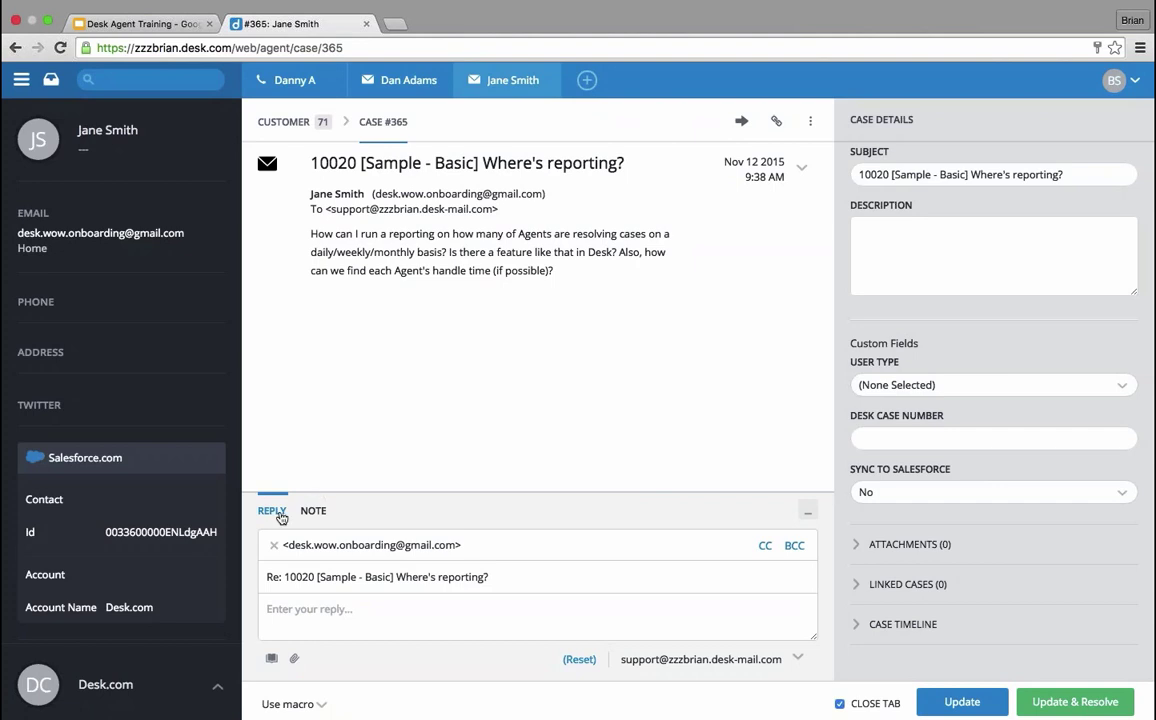
left_click(313, 510)
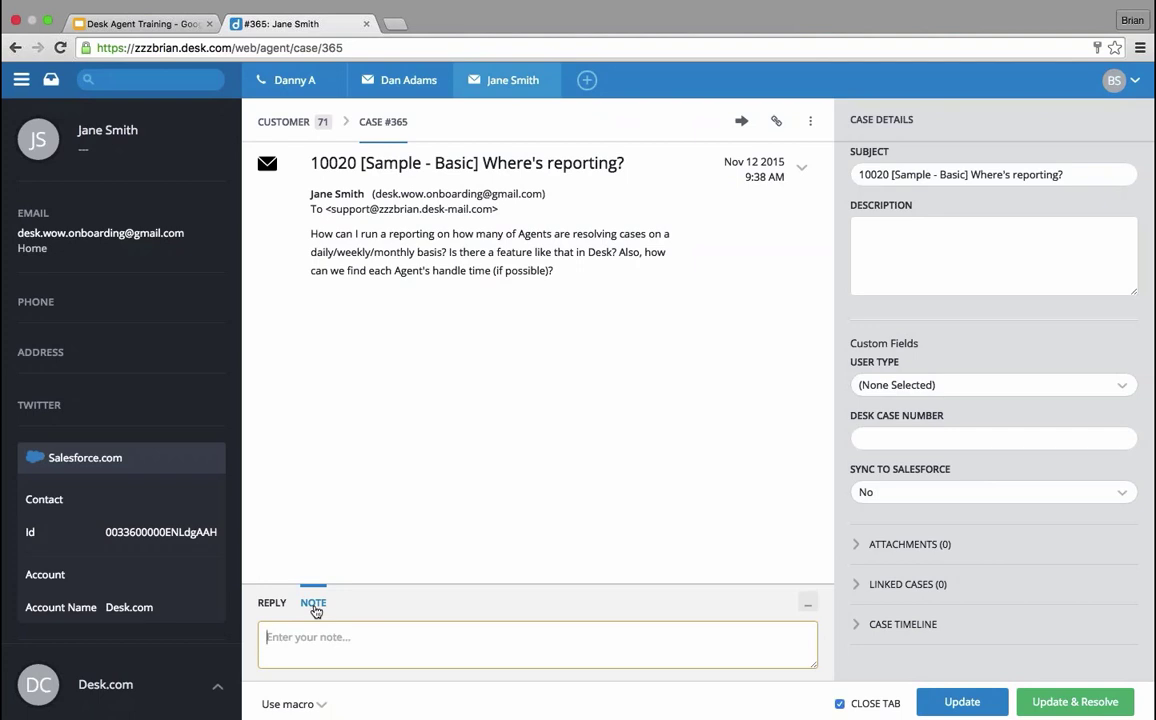
key("r")
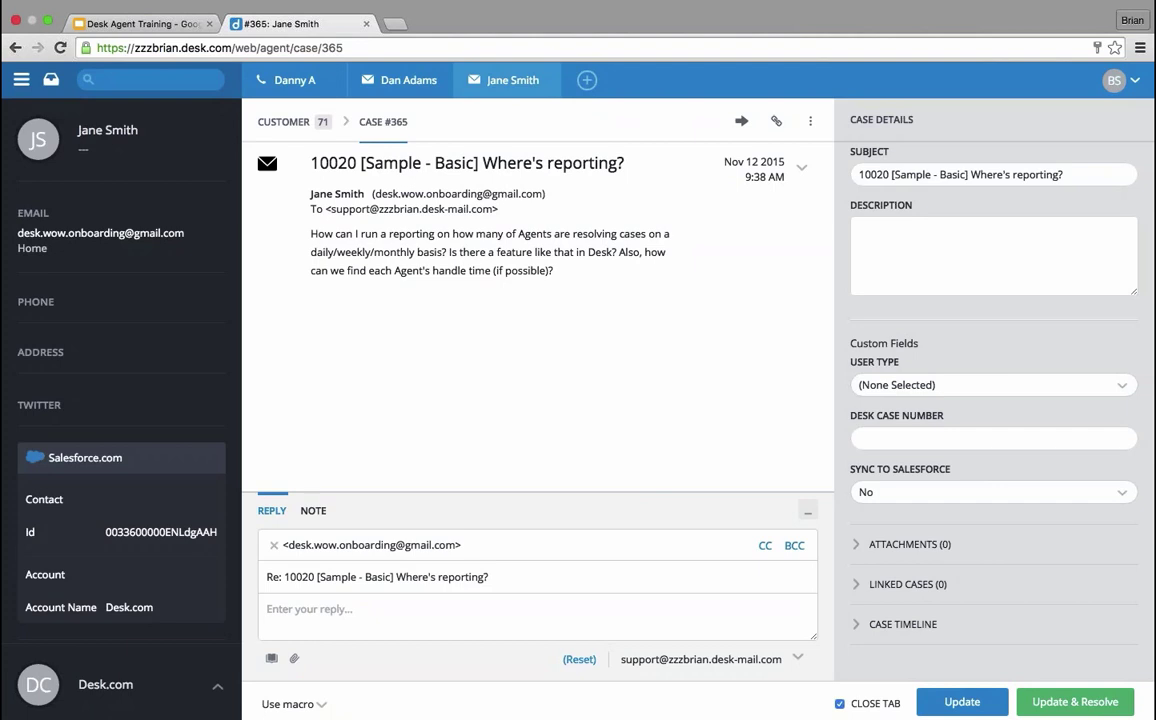
Apply the Refund macro from the macro list and clear the text it inserts in the reply
left_click(311, 706)
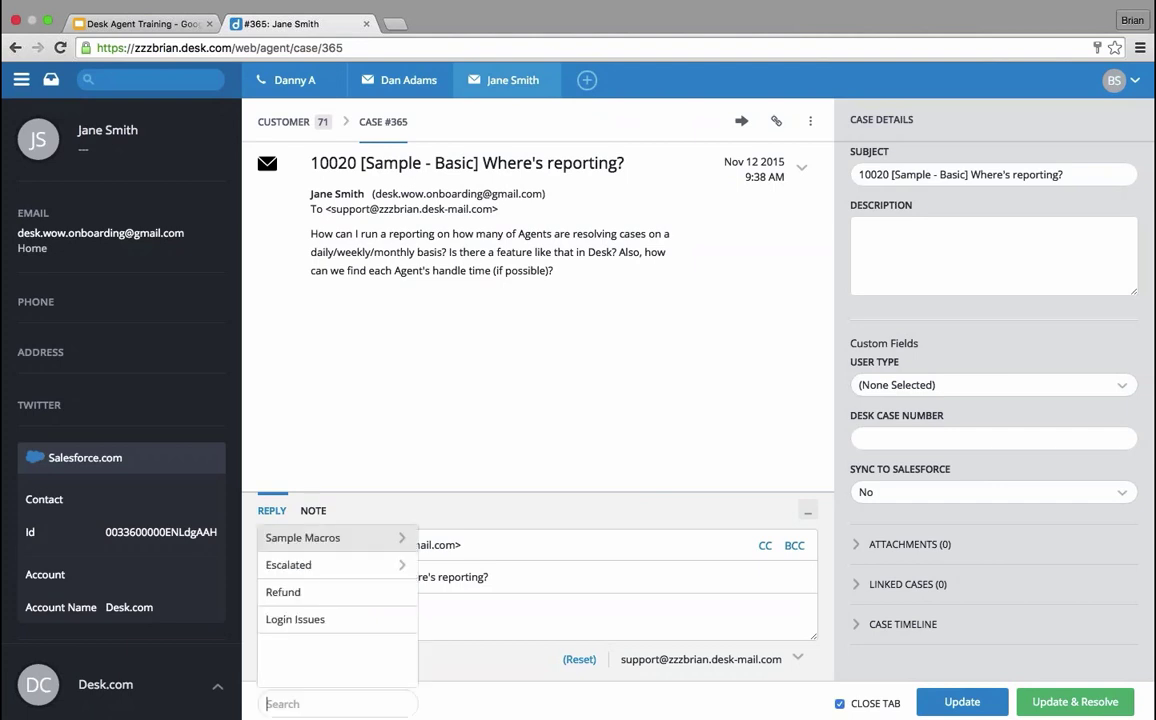
left_click(348, 598)
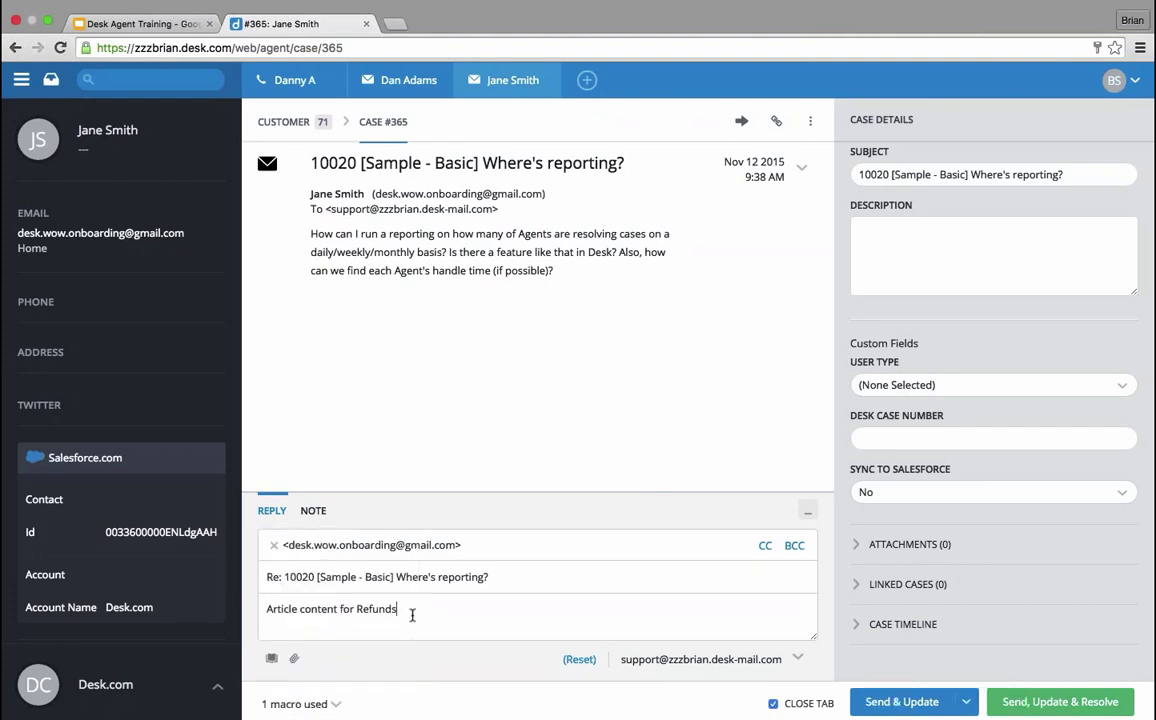
left_click_drag(431, 612, 244, 603)
key("BackSpace")
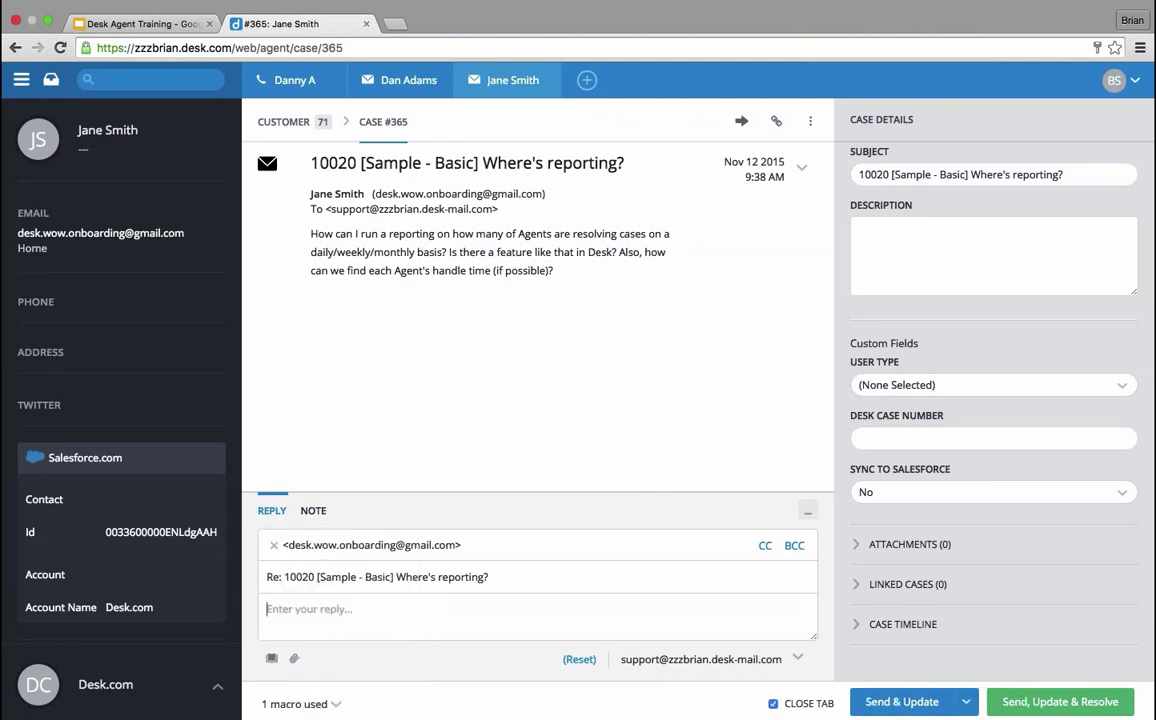
Insert the Refund macro inside the reply body by looking it up with "##re"
type("##r")
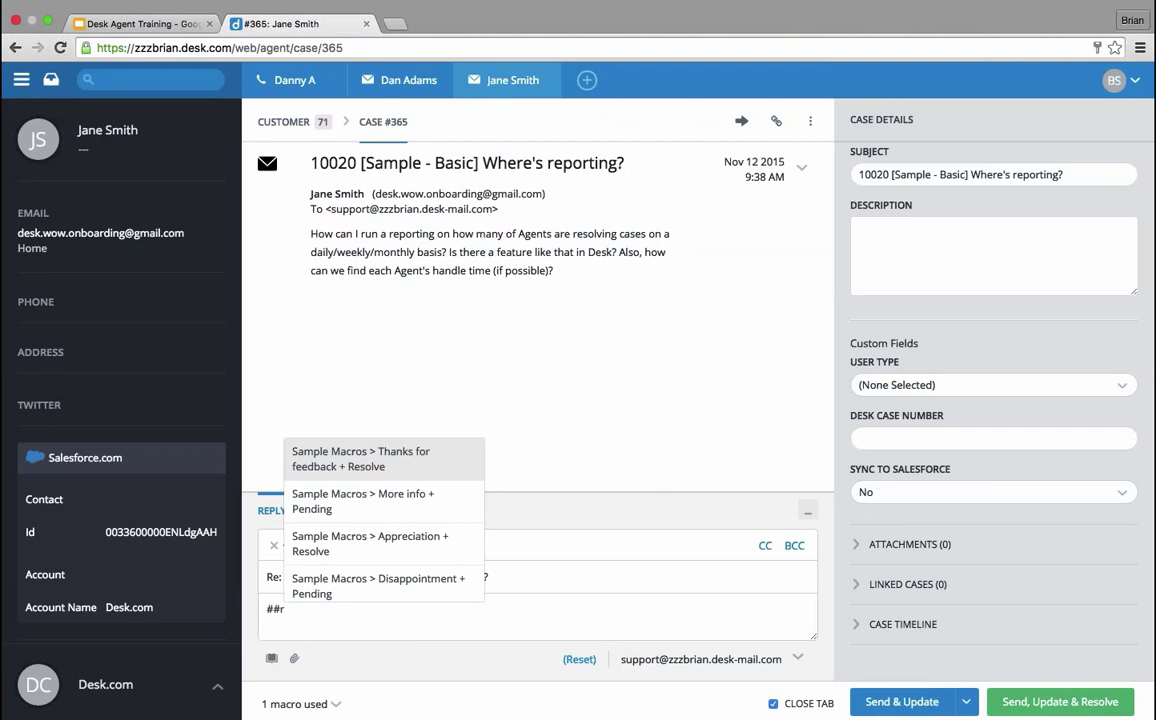
type("e")
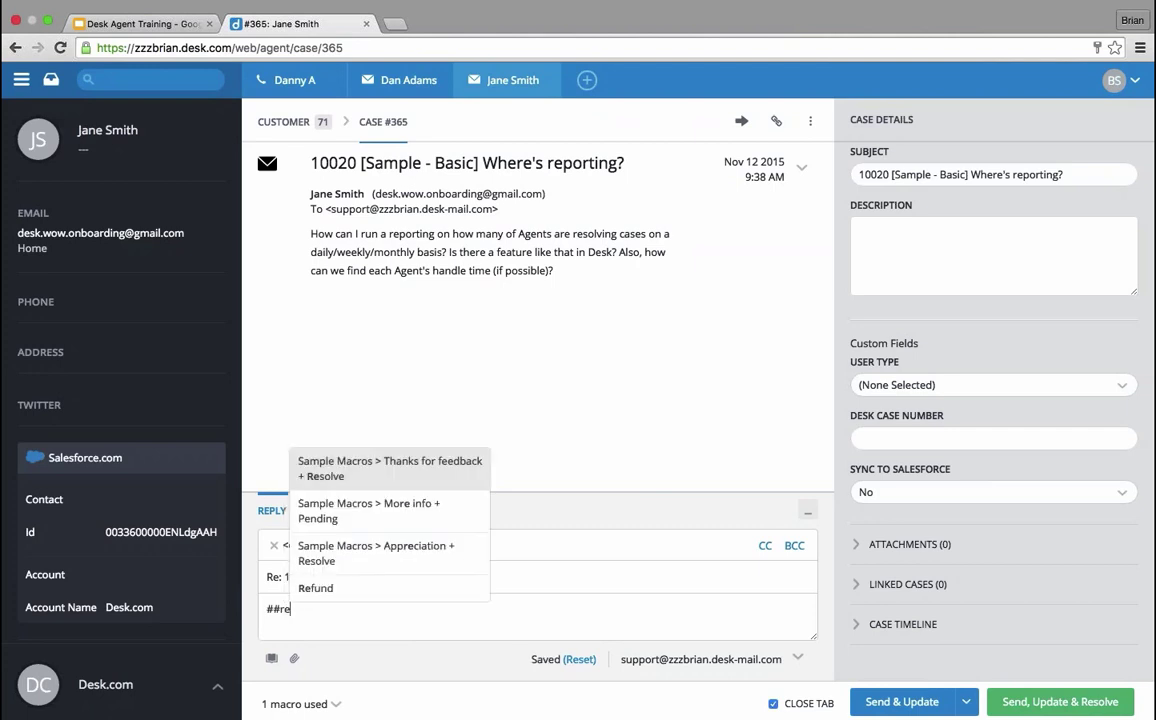
left_click(317, 588)
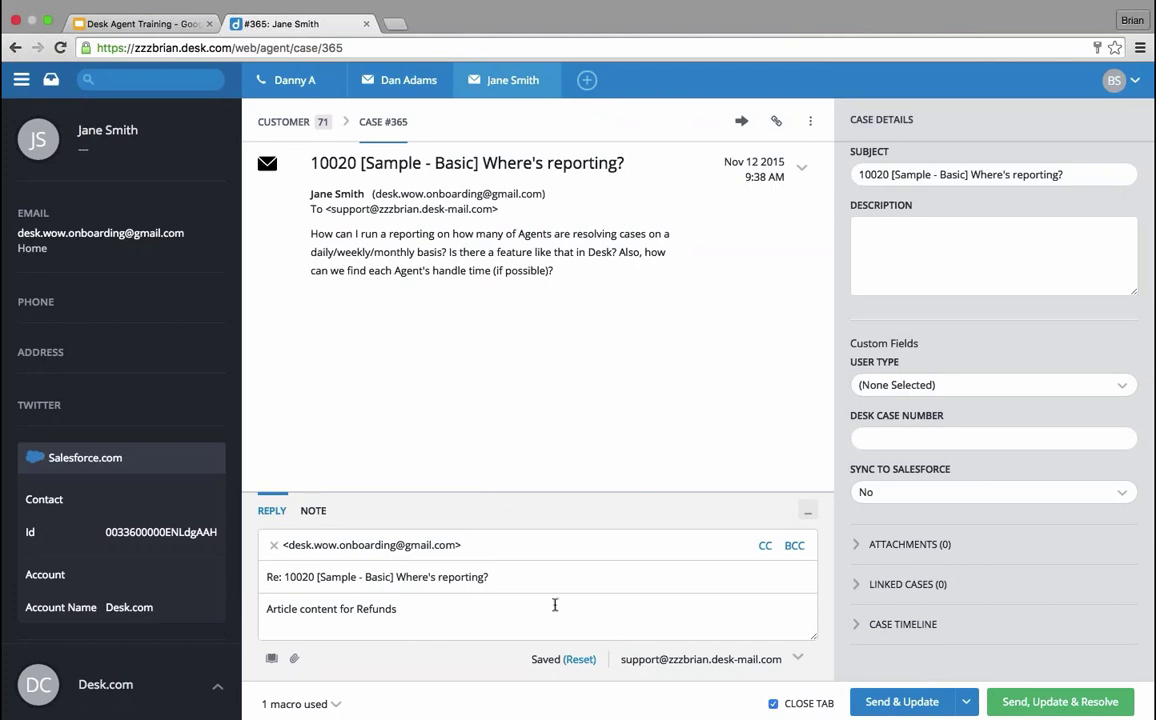
Choose the first Gmail outbound mailbox for the reply, and send and update the case with Close Tab turned off
left_click(722, 662)
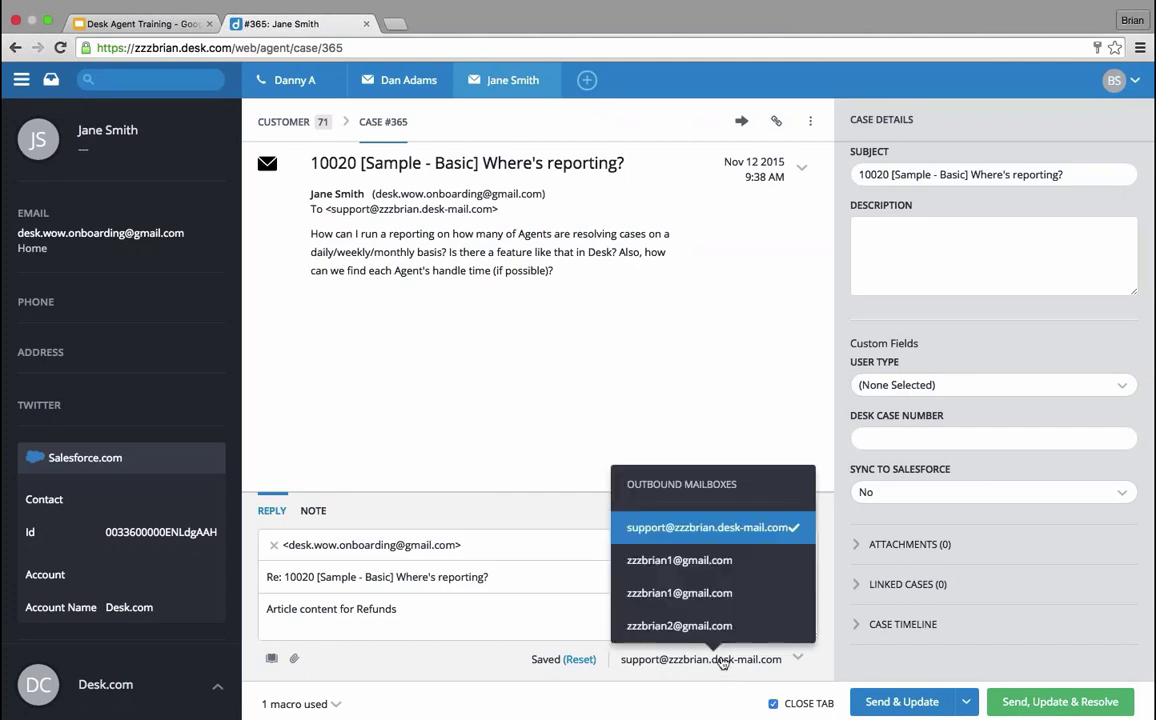
left_click(766, 563)
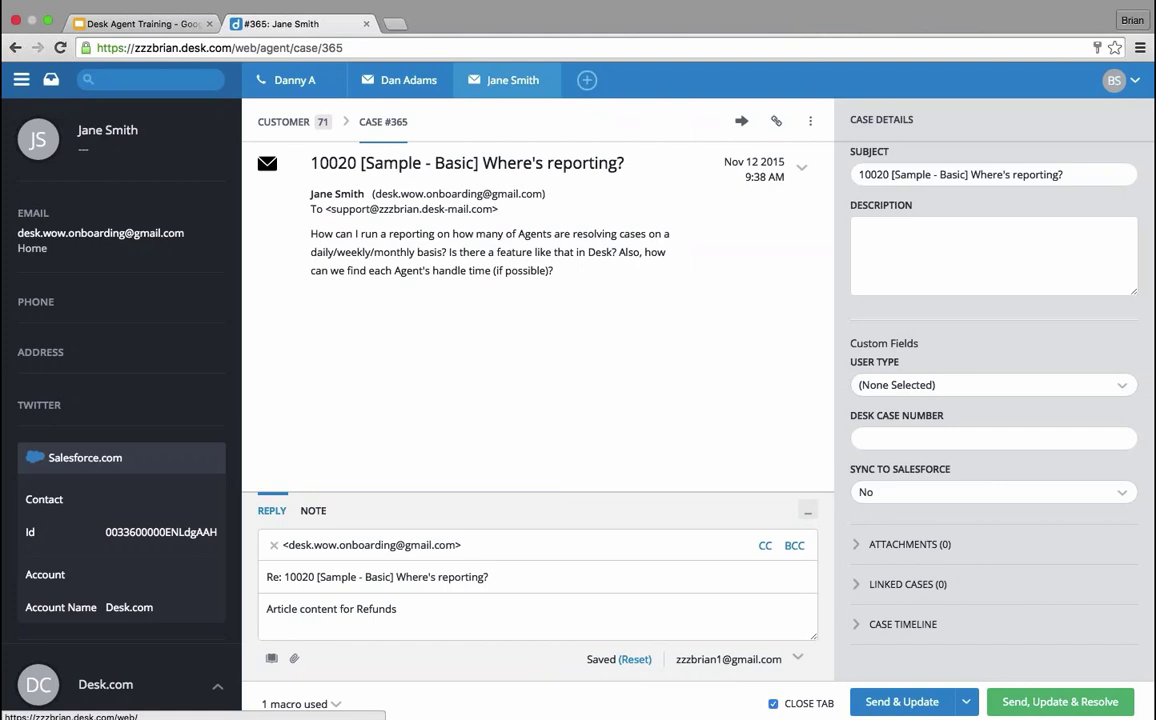
left_click(774, 705)
left_click(918, 703)
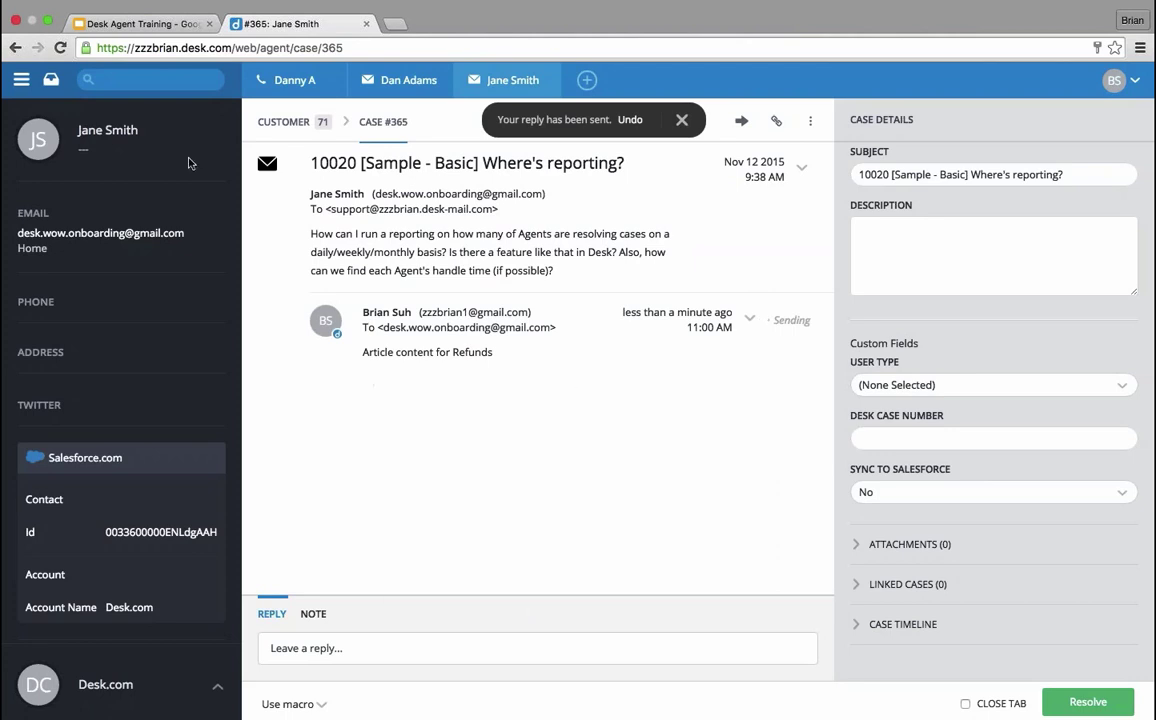
Open the "10017 [Sample - Basic] Social Media" case from the inbox, draft the reply "test" and set the priority to 3
left_click(51, 80)
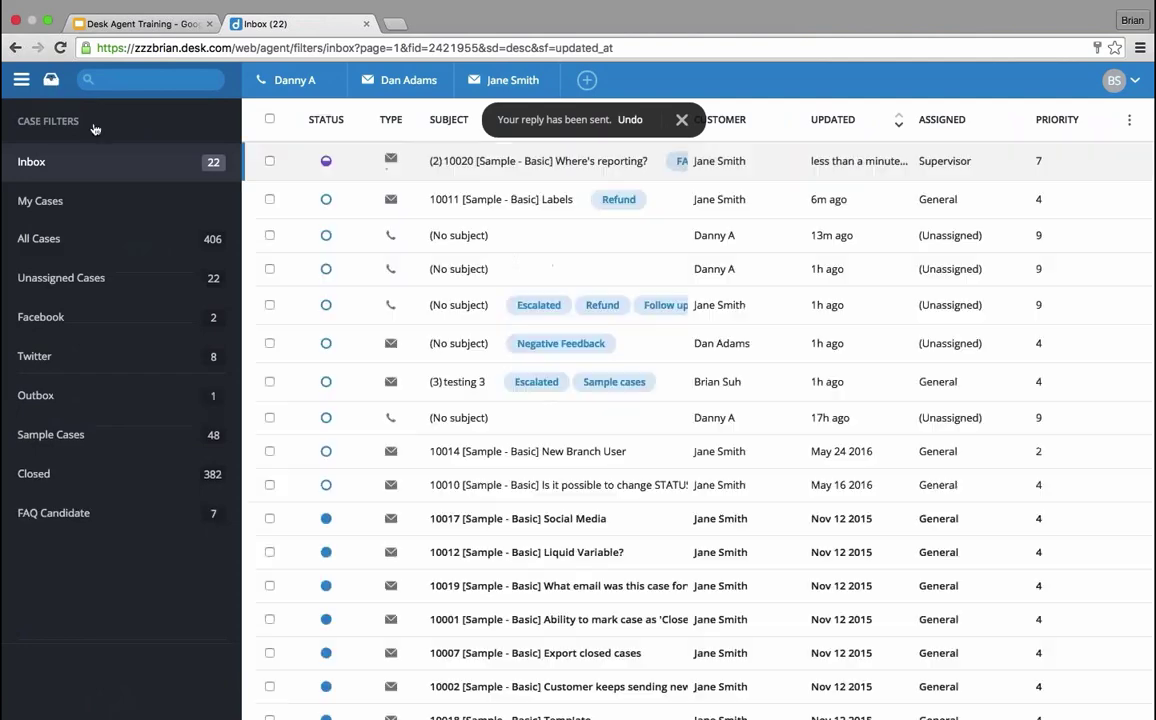
left_click(524, 530)
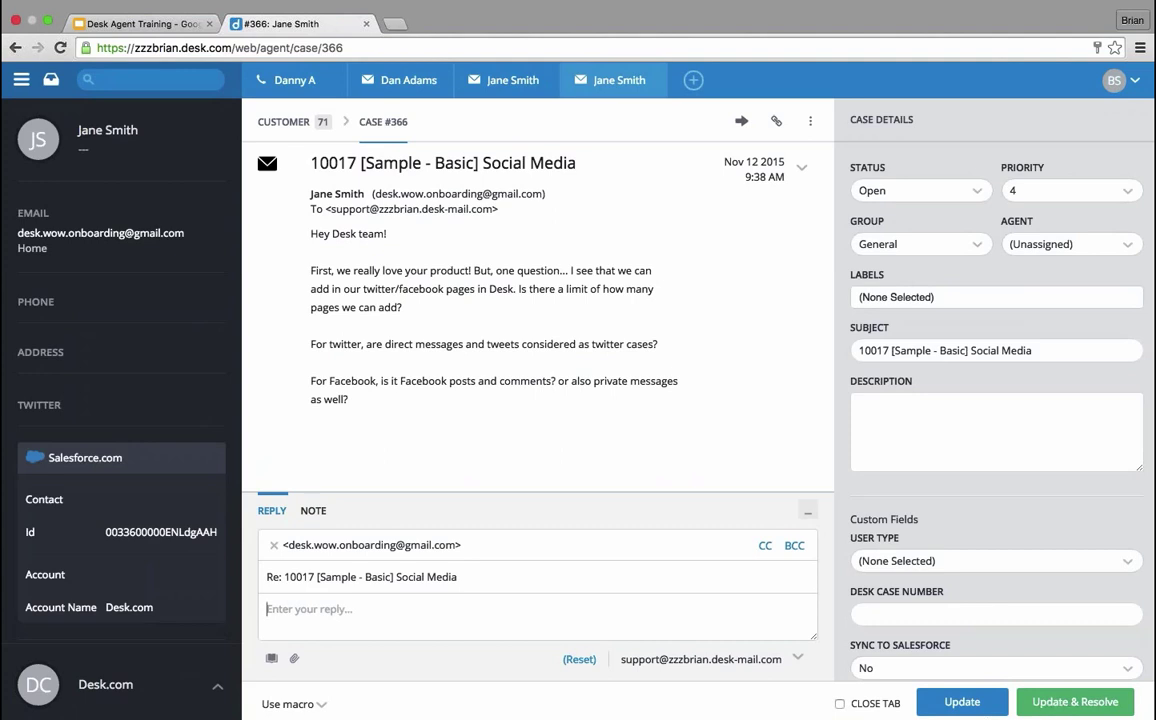
left_click(367, 615)
type("test")
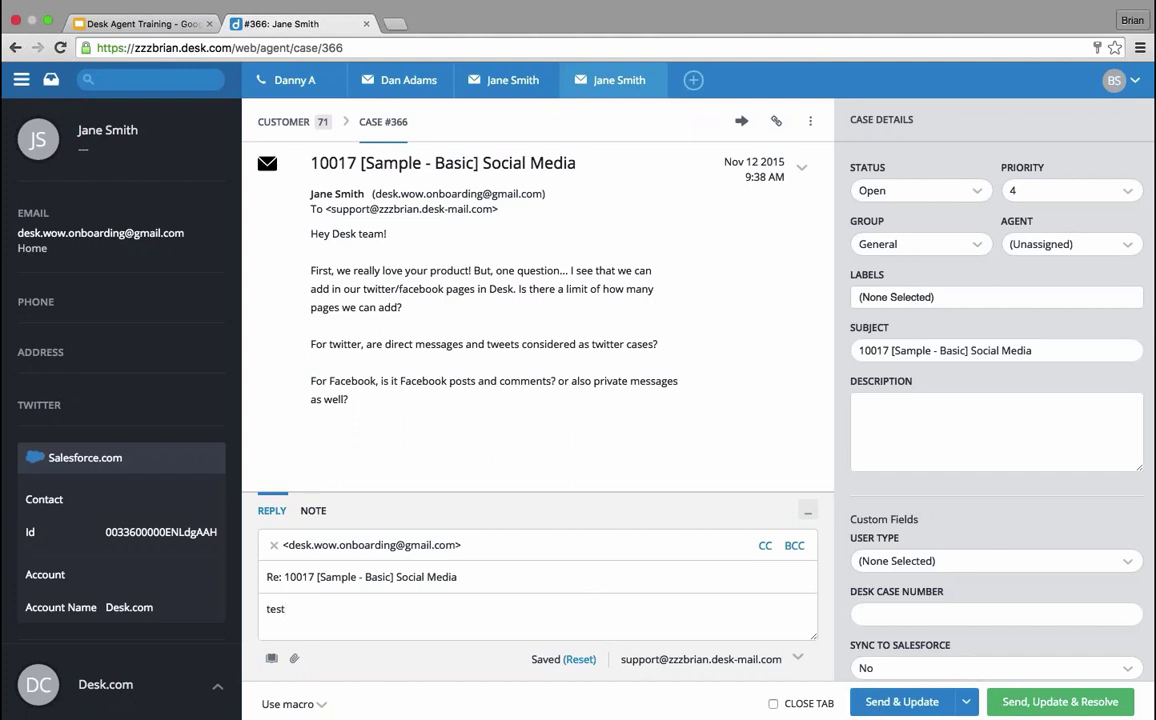
left_click(1066, 190)
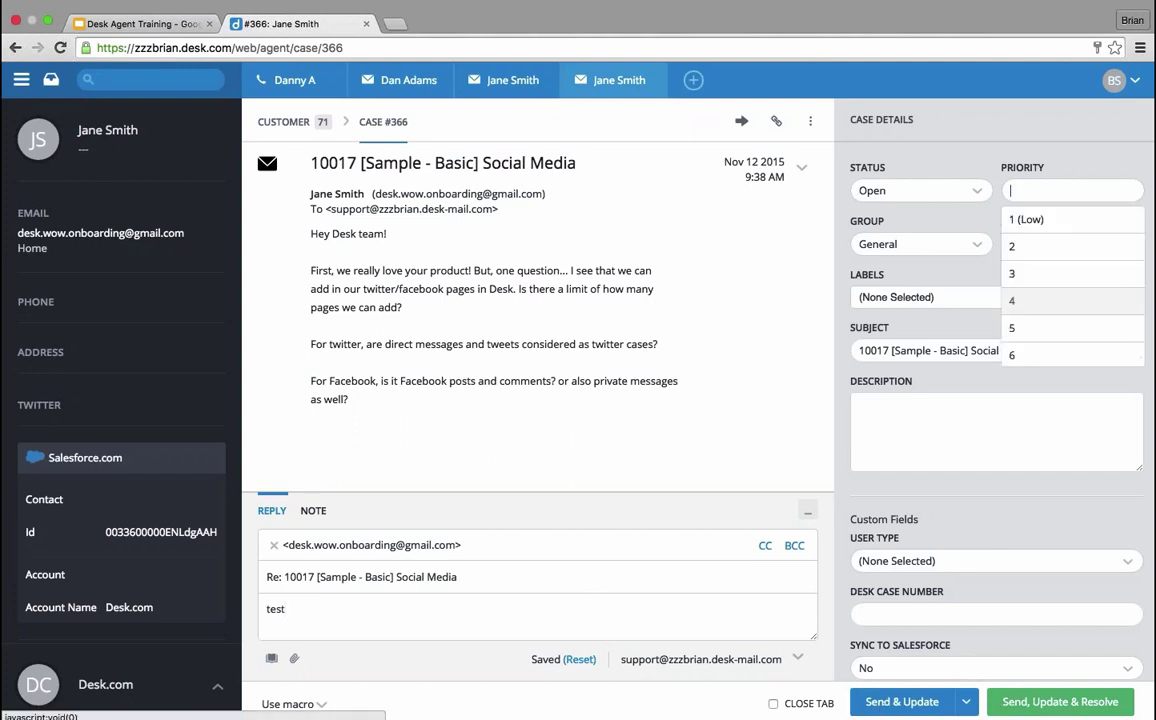
left_click(1043, 274)
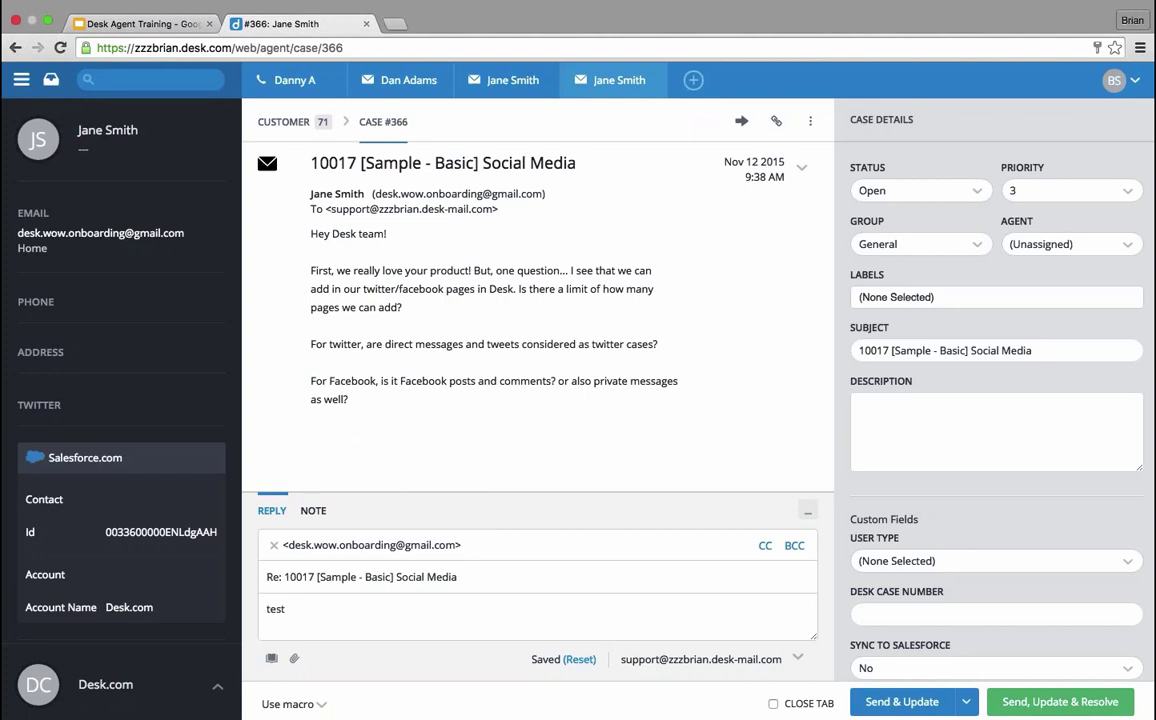
Switch to the Desk Agent Training deck in Google Slides, present it from the Recap slide through the Resources slide, and exit the presentation
left_click(150, 24)
left_click(90, 560)
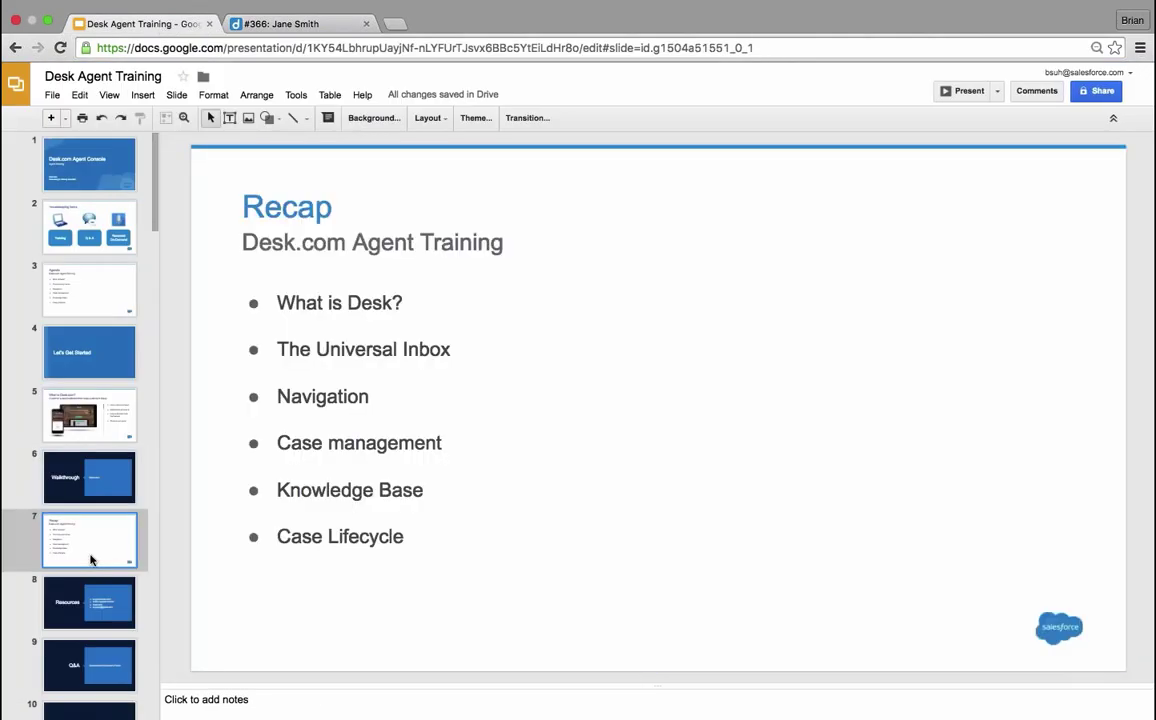
left_click(963, 90)
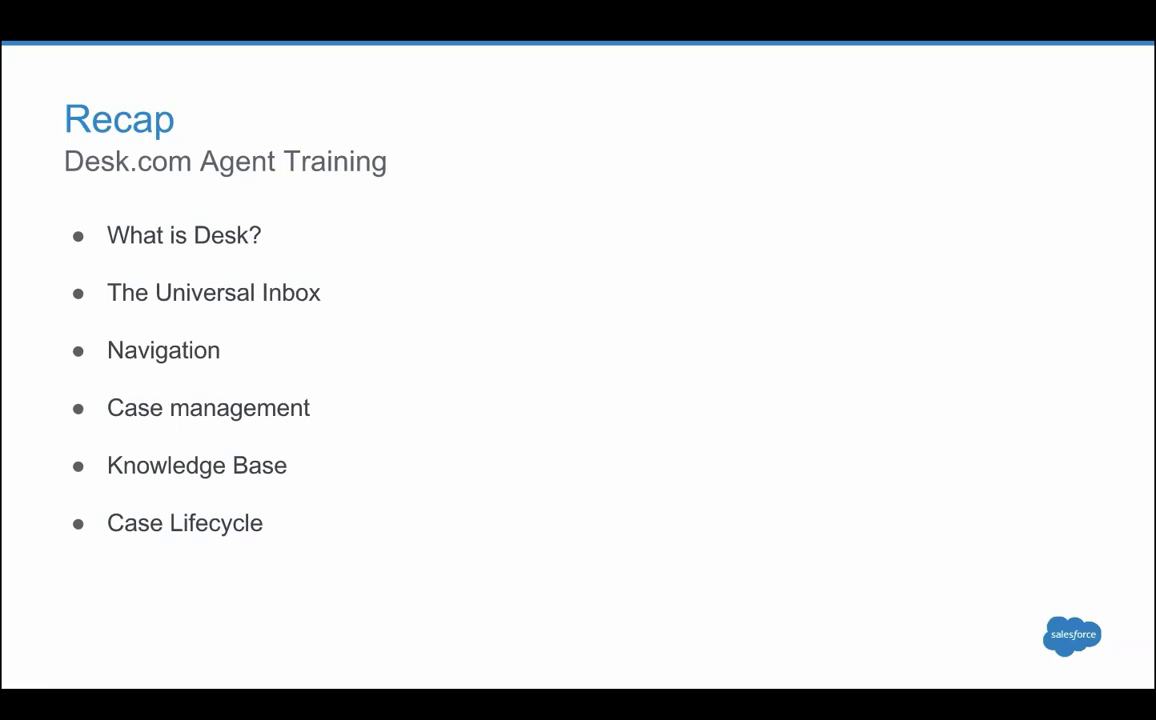
key("Right")
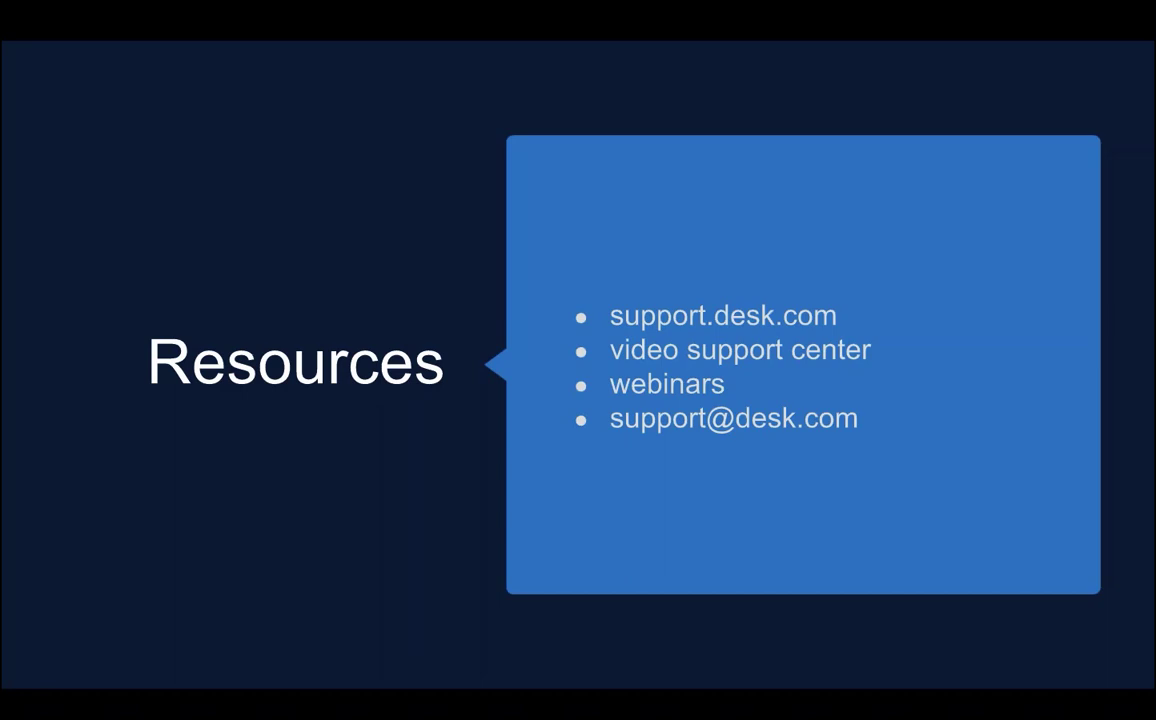
key("Escape")
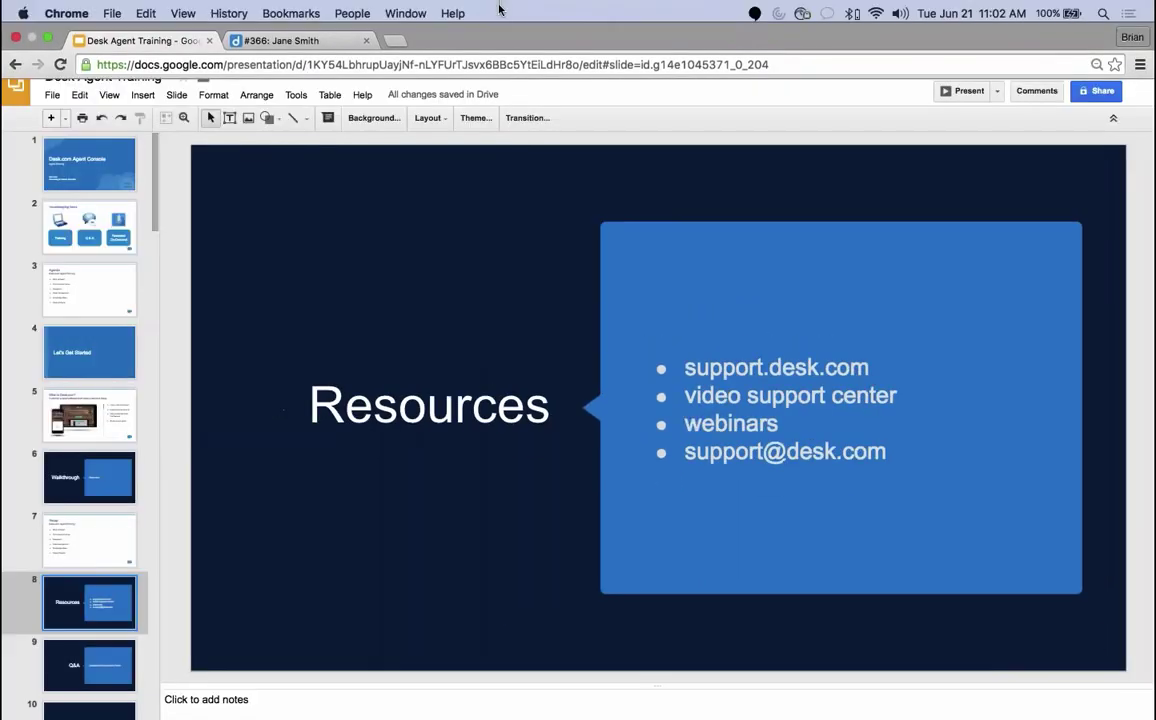
Open support.desk.com in a new browser tab
left_click(390, 44)
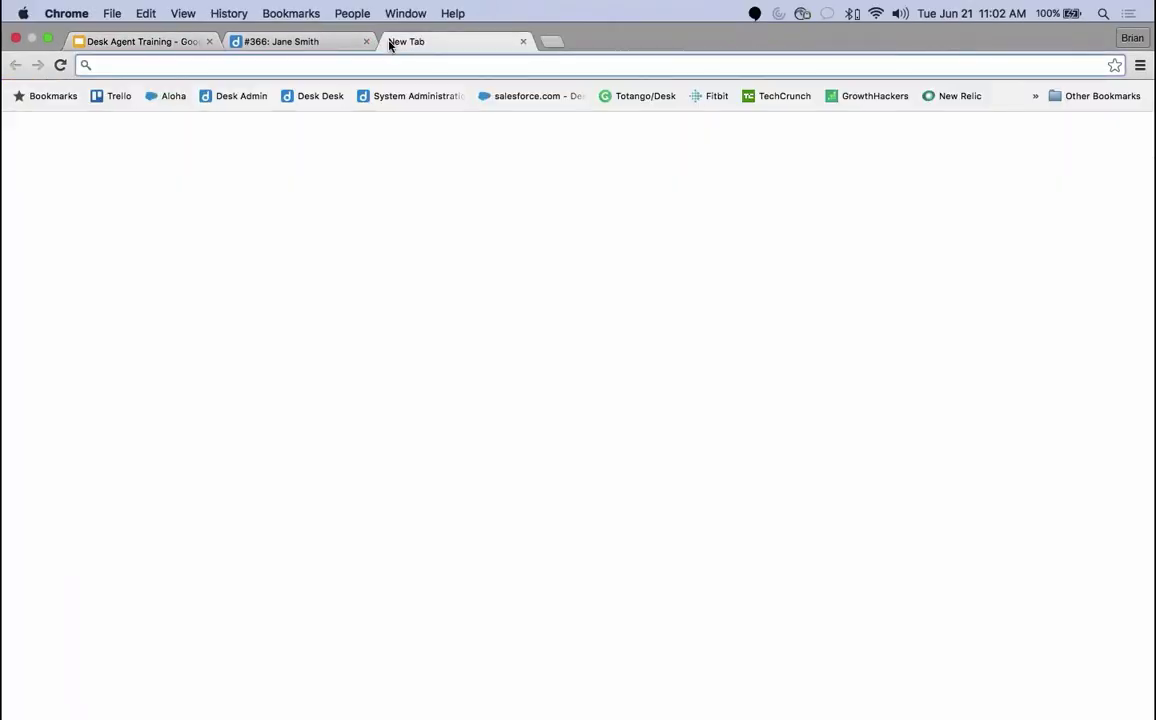
type("support.desk.com")
key("Return")
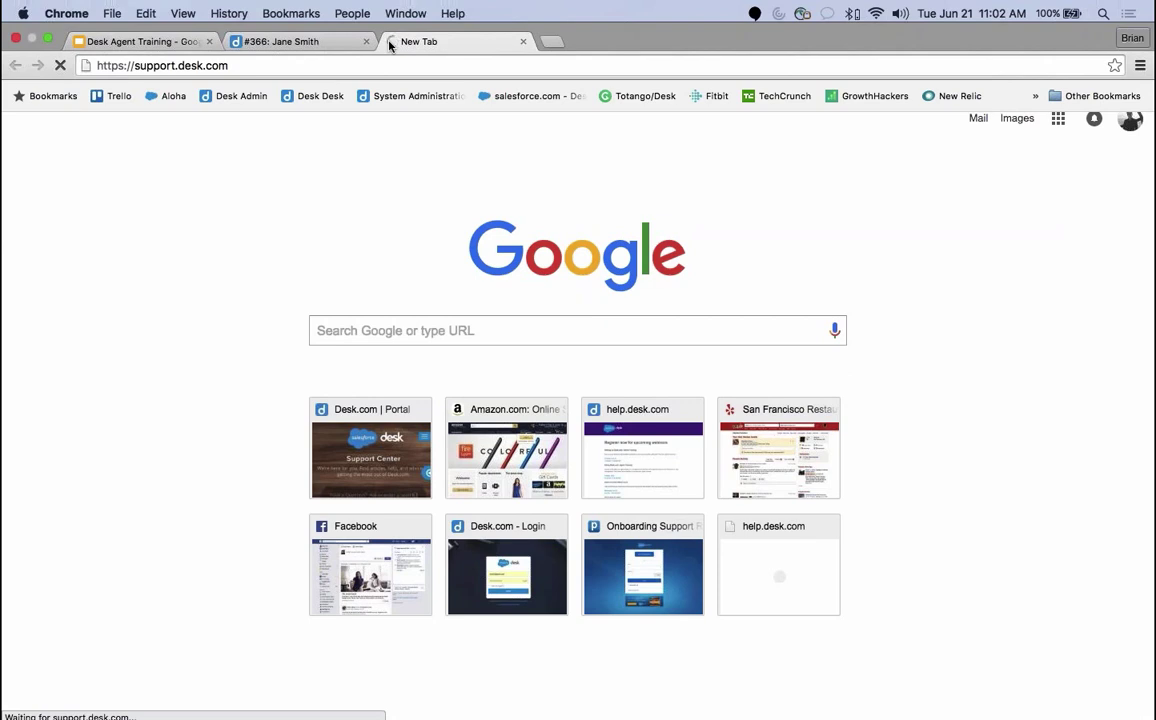
key("ctrl+super+f")
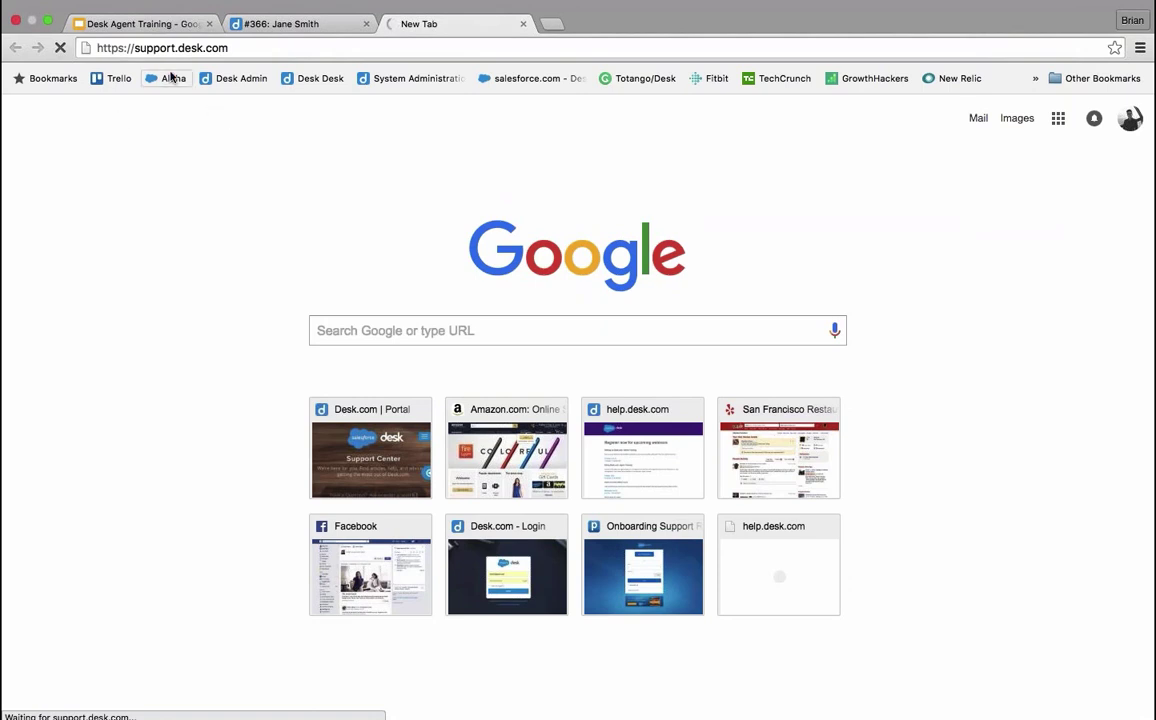
Stop the page load, request support.desk.com again in the same tab, and return to the Desk Agent Training slides
left_click(56, 47)
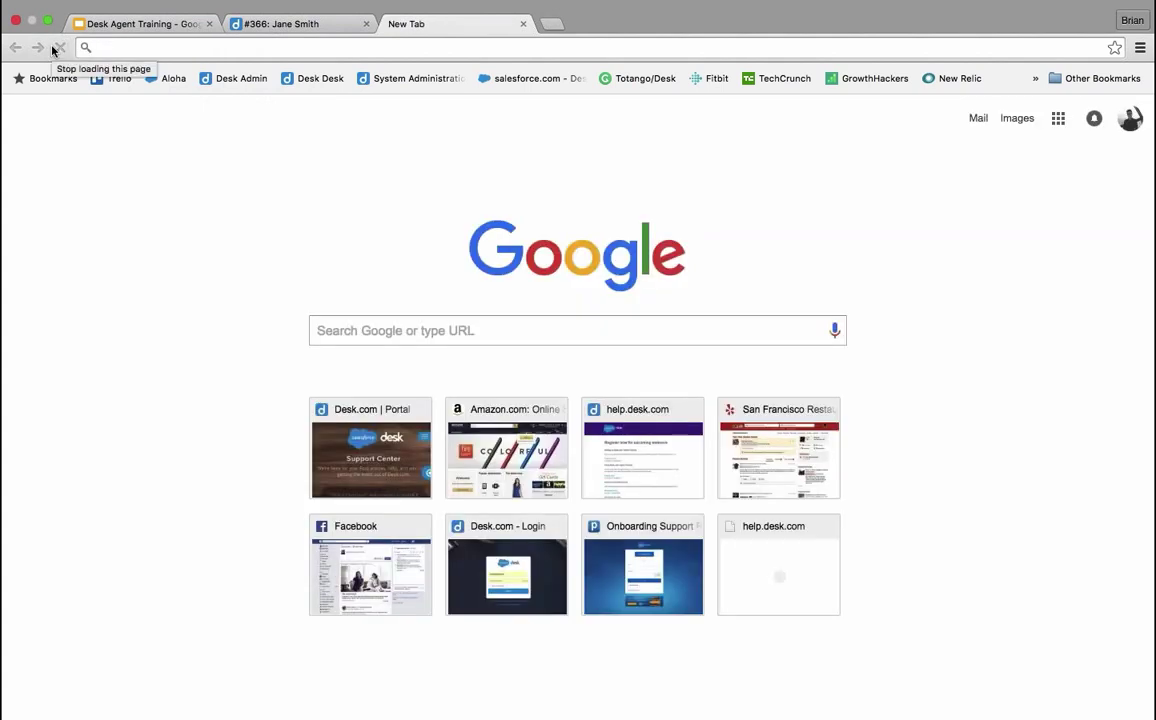
left_click(85, 47)
type("support.desk.com")
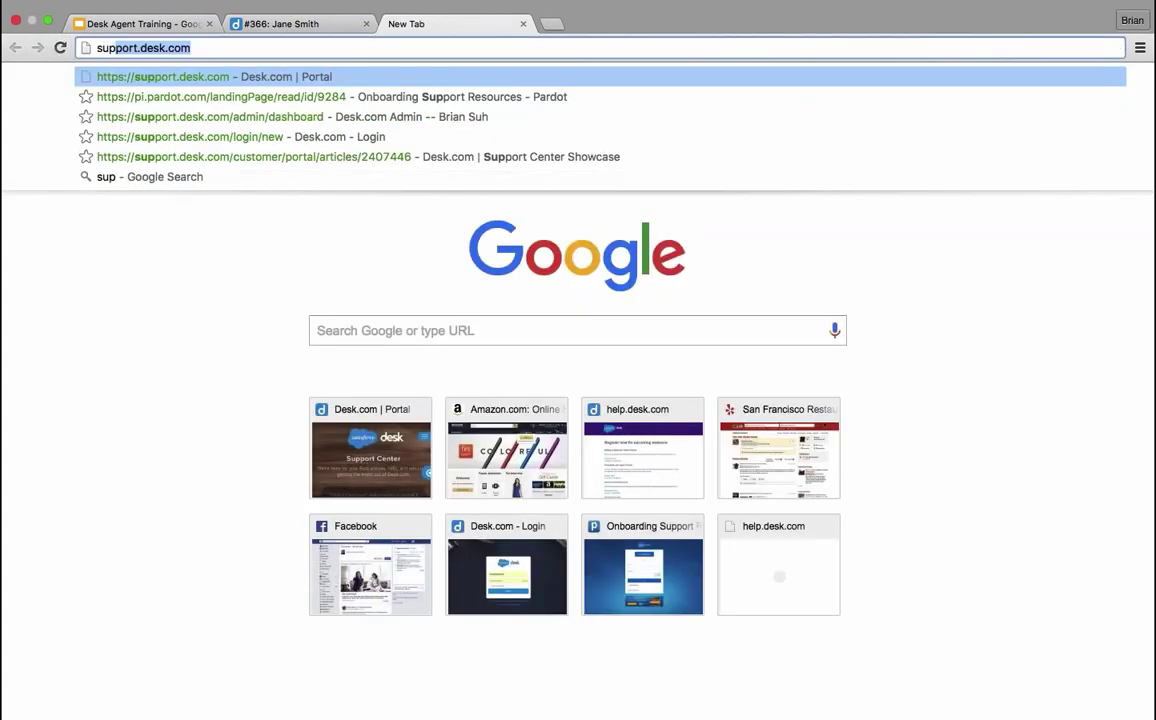
key("Return")
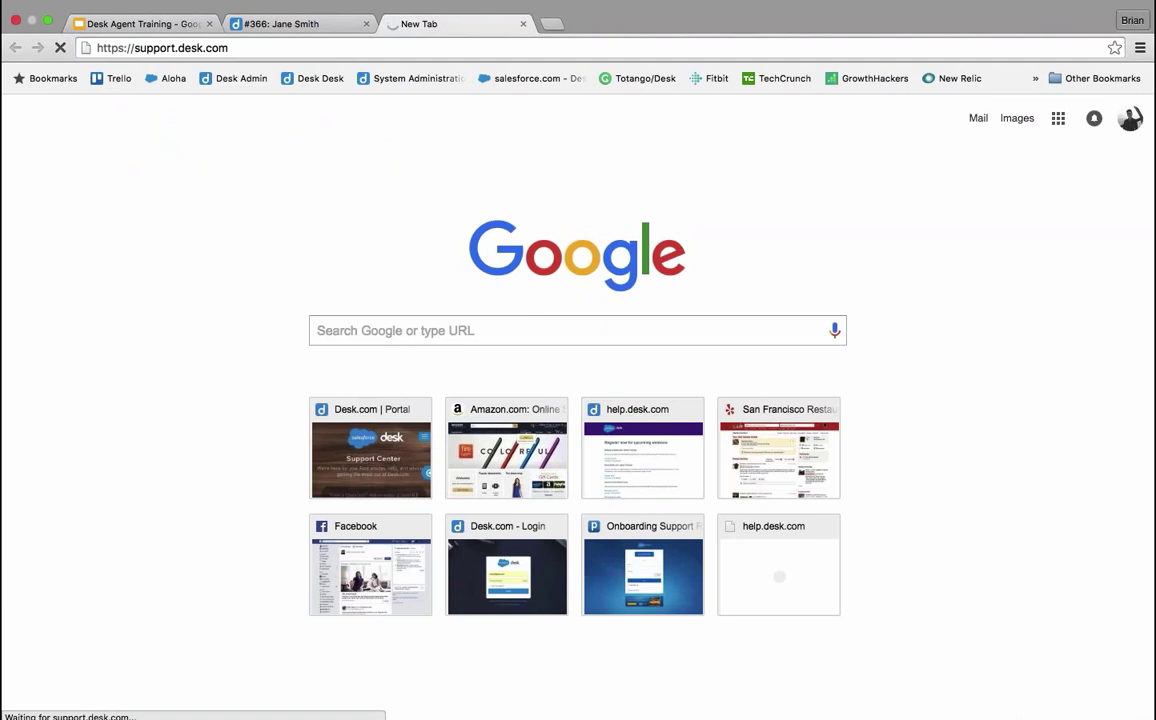
left_click(121, 26)
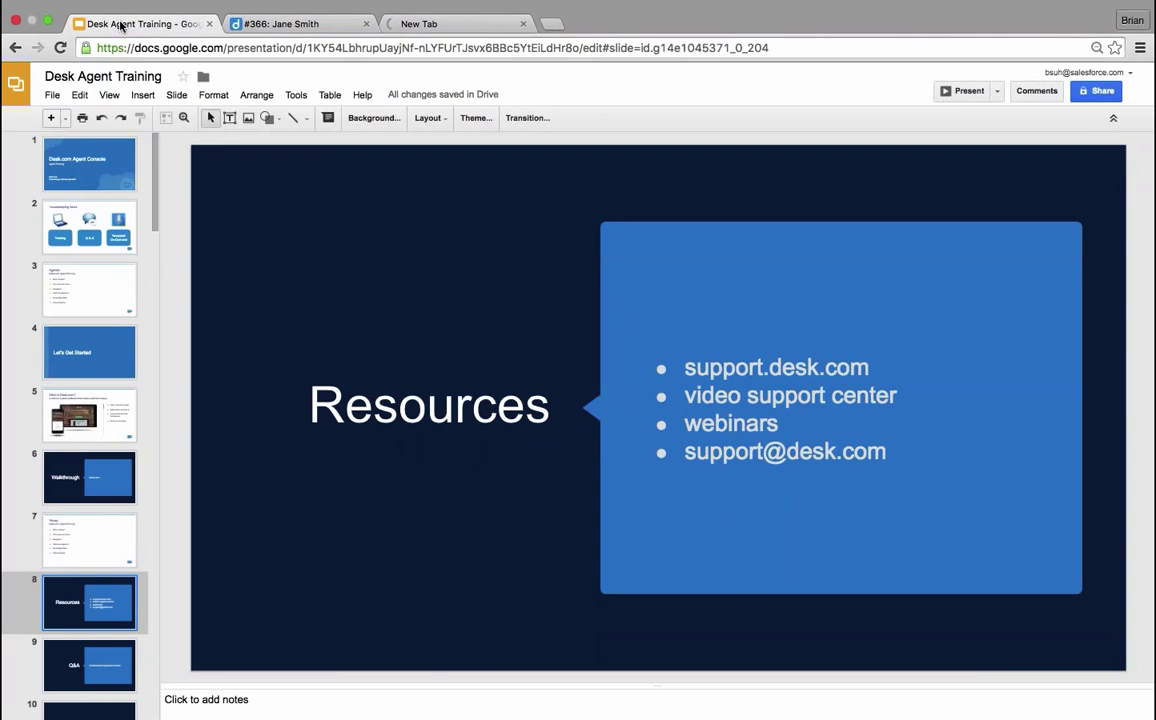